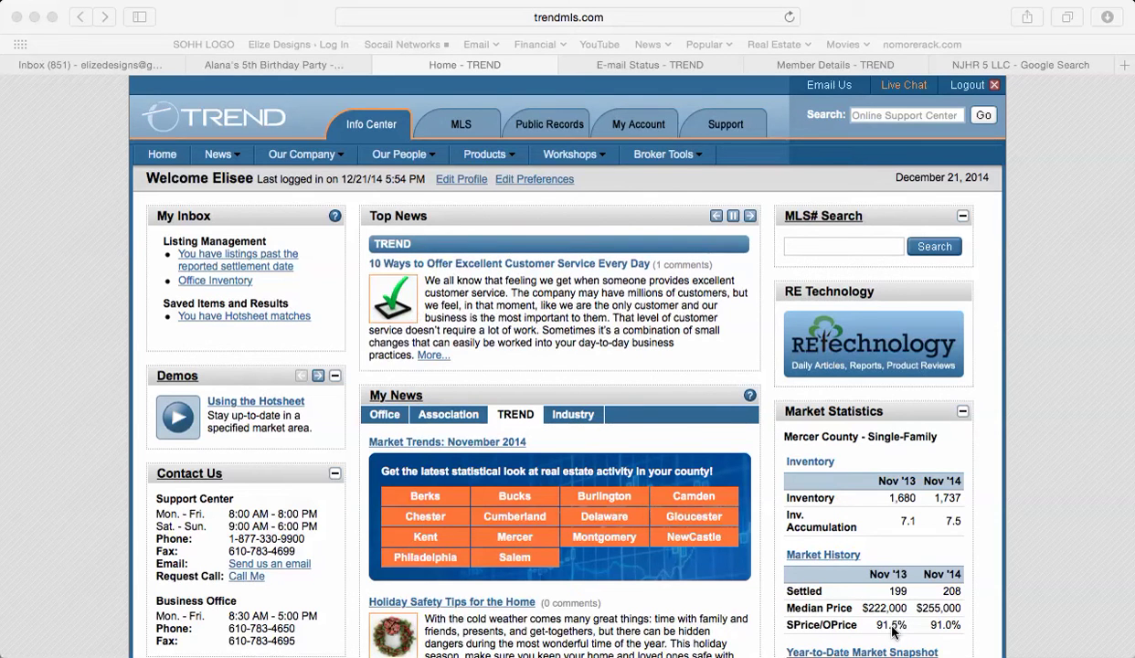
- Log out of the TREND site and sign back in with the account password
{"action": "left_click", "coordinate": [962, 84]}
{"action": "left_click", "coordinate": [962, 84]}
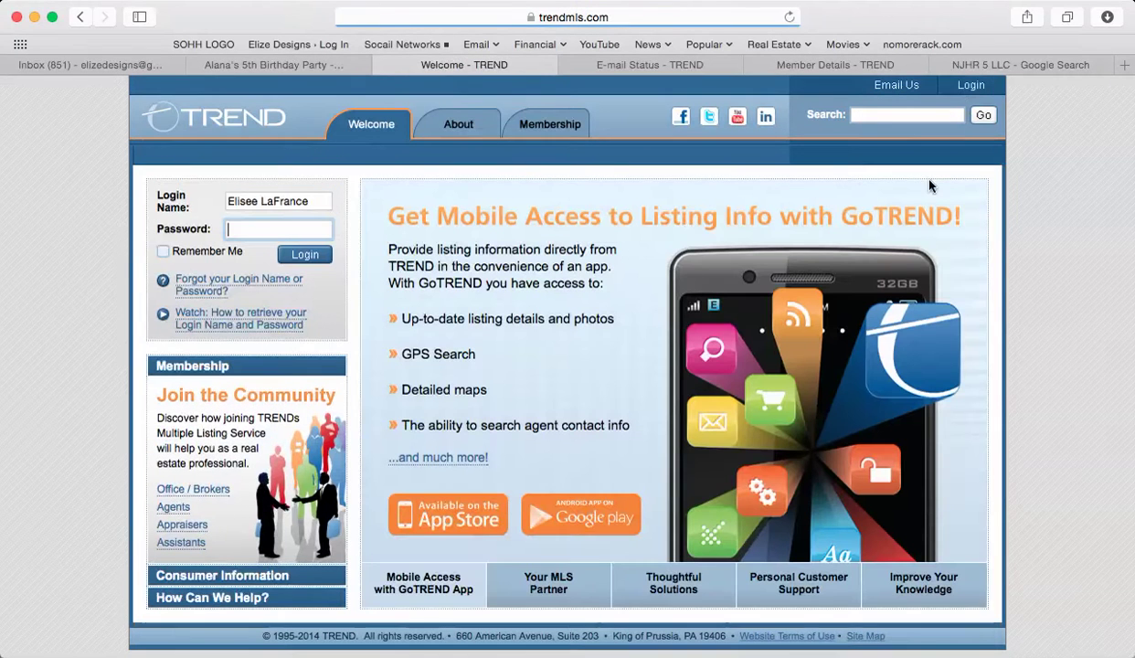
{"action": "type", "text": "•••••"}
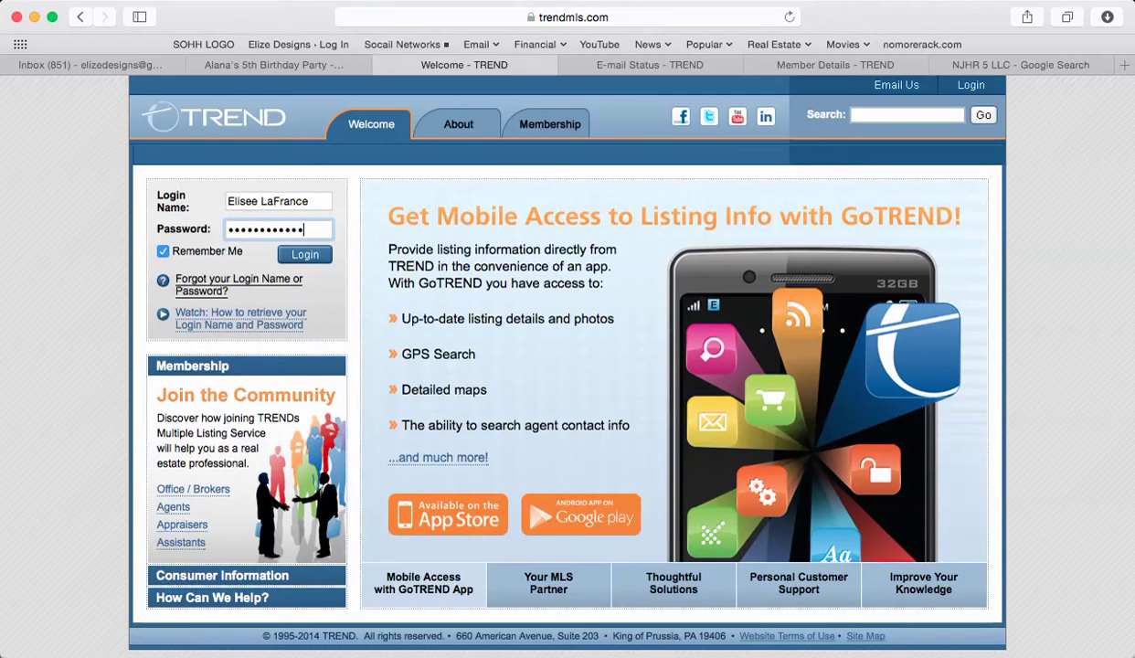
{"action": "key", "text": "Return"}
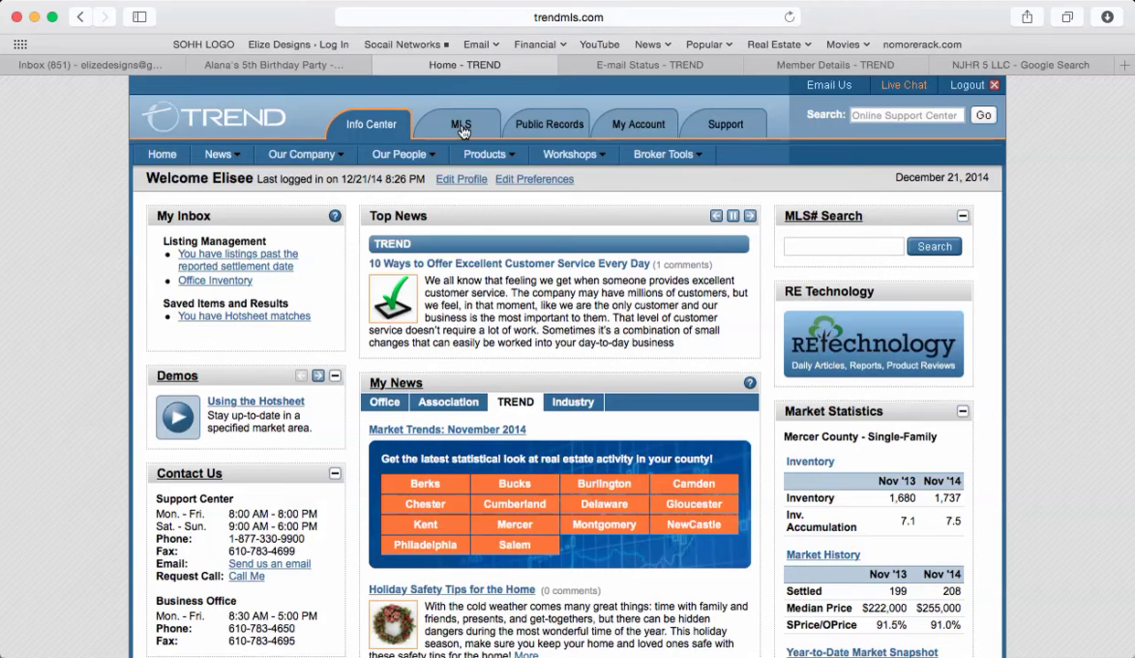
- Choose MLS > Search > Address to bring up the listing address search form
{"action": "left_click", "coordinate": [461, 128]}
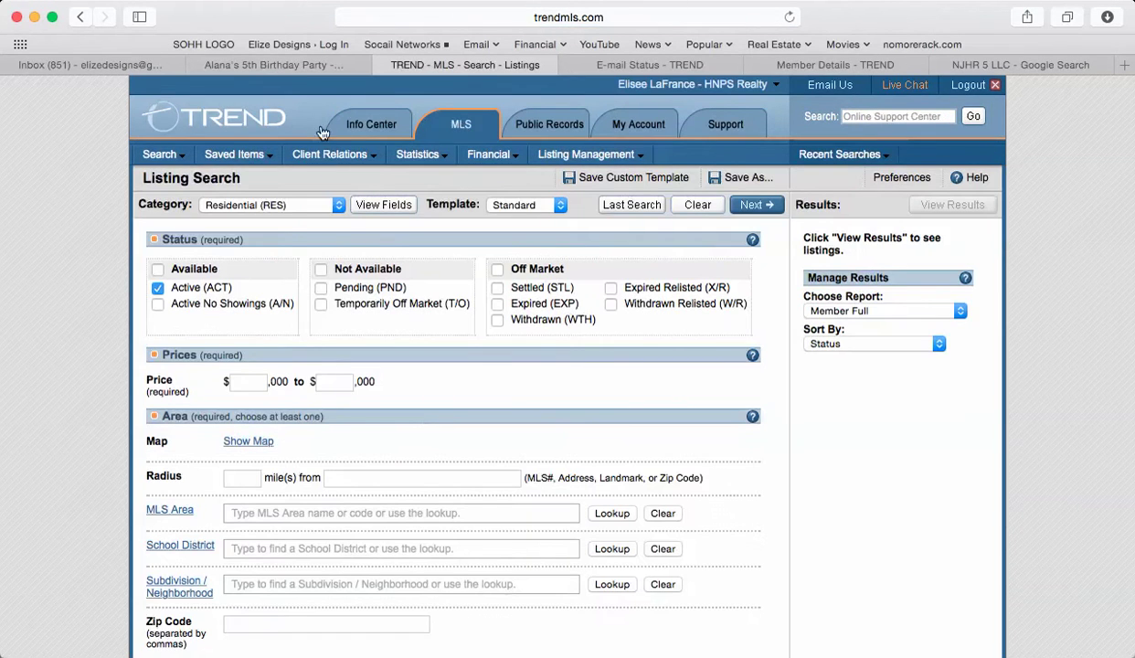
{"action": "left_click", "coordinate": [157, 157]}
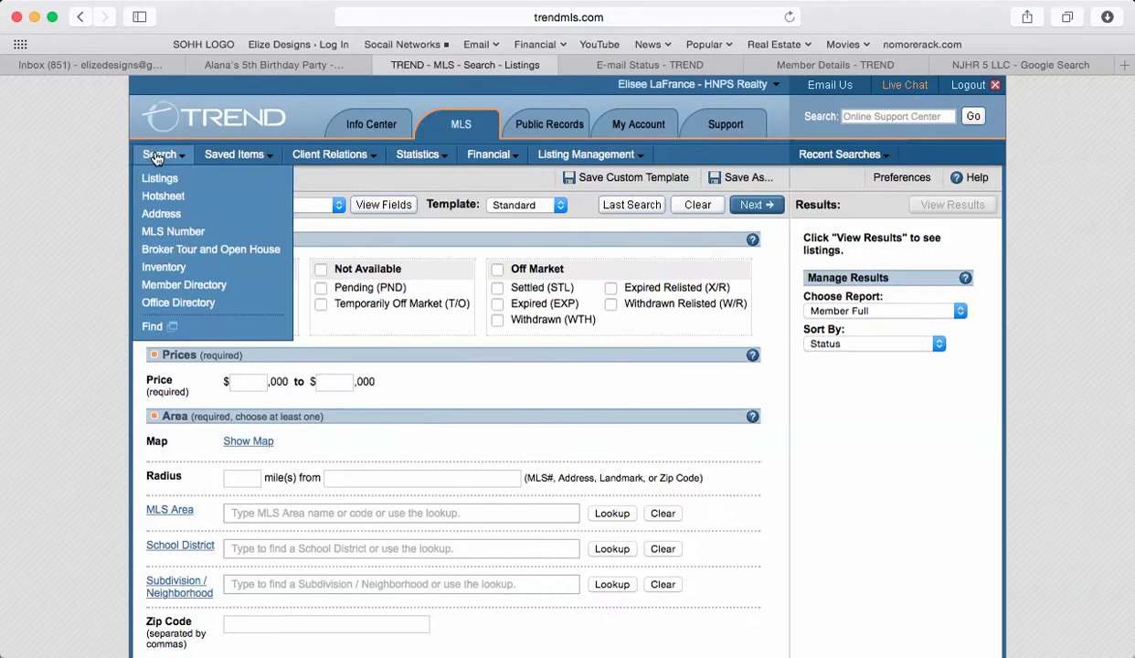
{"action": "left_click", "coordinate": [176, 214]}
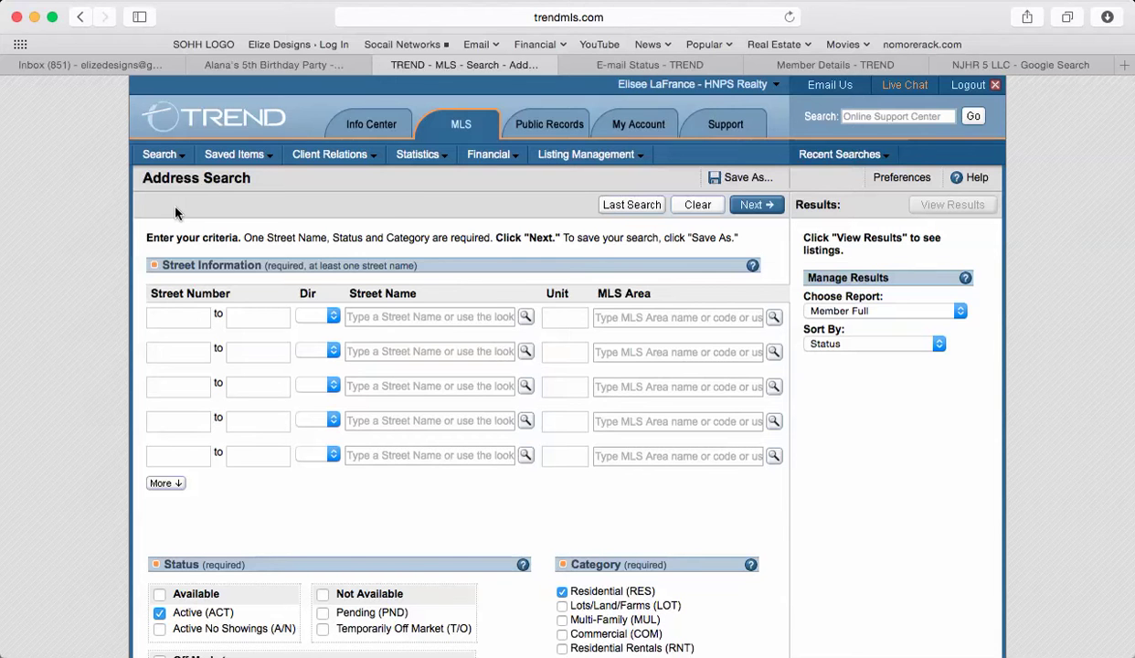
{"action": "key", "text": "super+Tab"}
{"action": "key", "text": "super+Tab"}
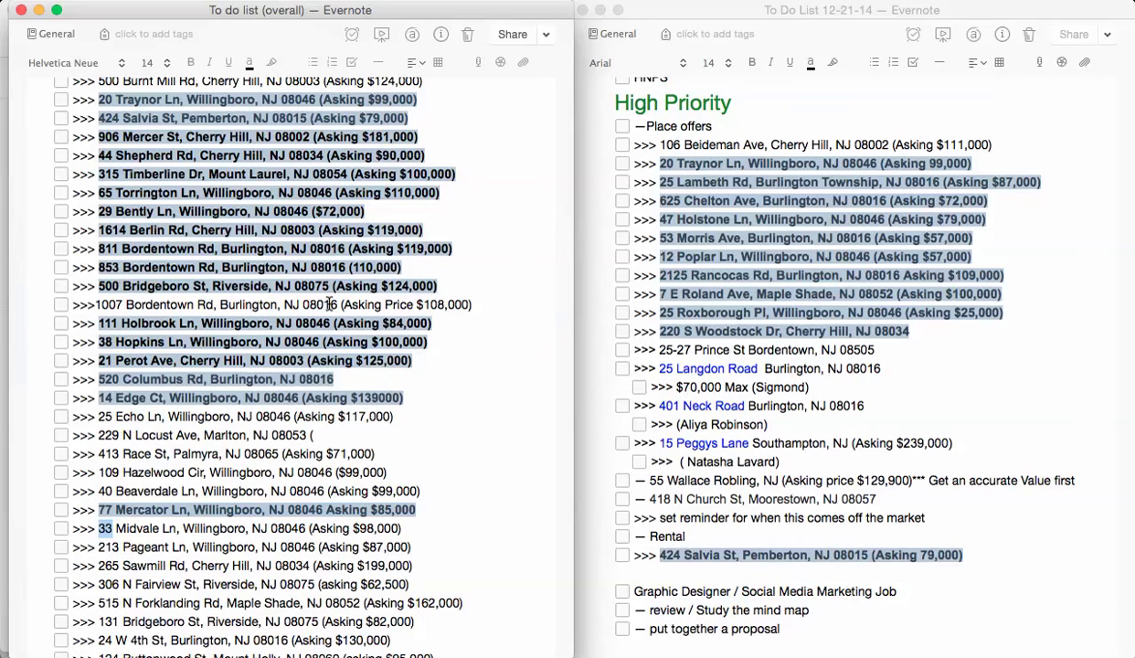
{"action": "double_click", "coordinate": [107, 304]}
{"action": "key", "text": "super+c"}
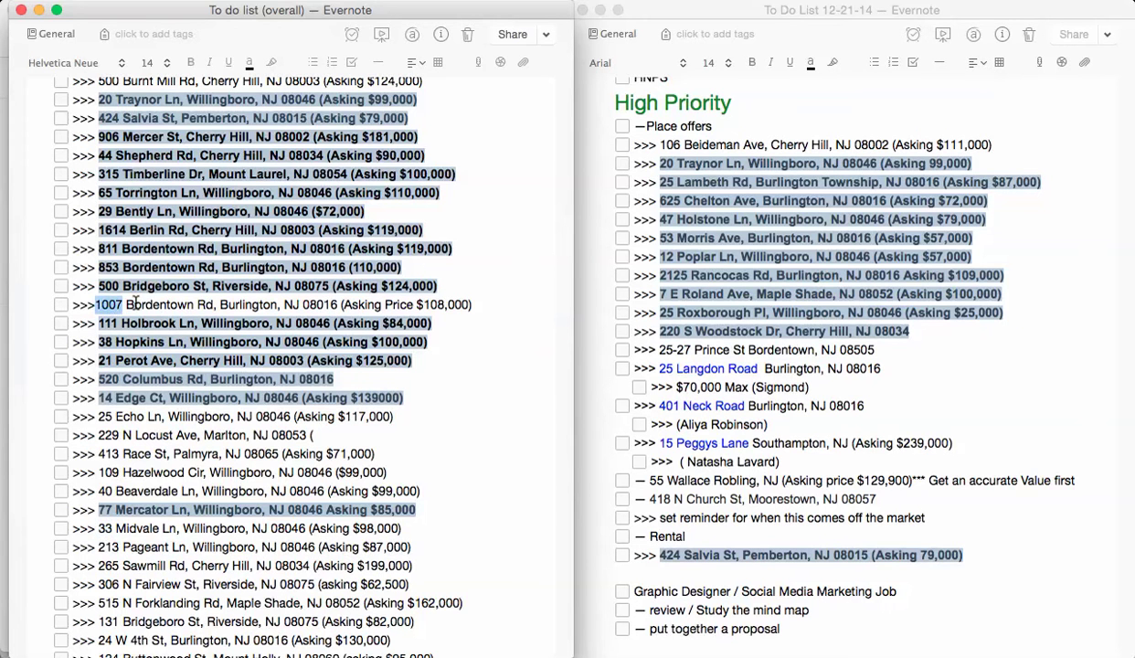
{"action": "key", "text": "super+Tab"}
{"action": "left_click", "coordinate": [178, 317]}
{"action": "key", "text": "super+v"}
{"action": "left_click", "coordinate": [237, 317]}
{"action": "key", "text": "super+v"}
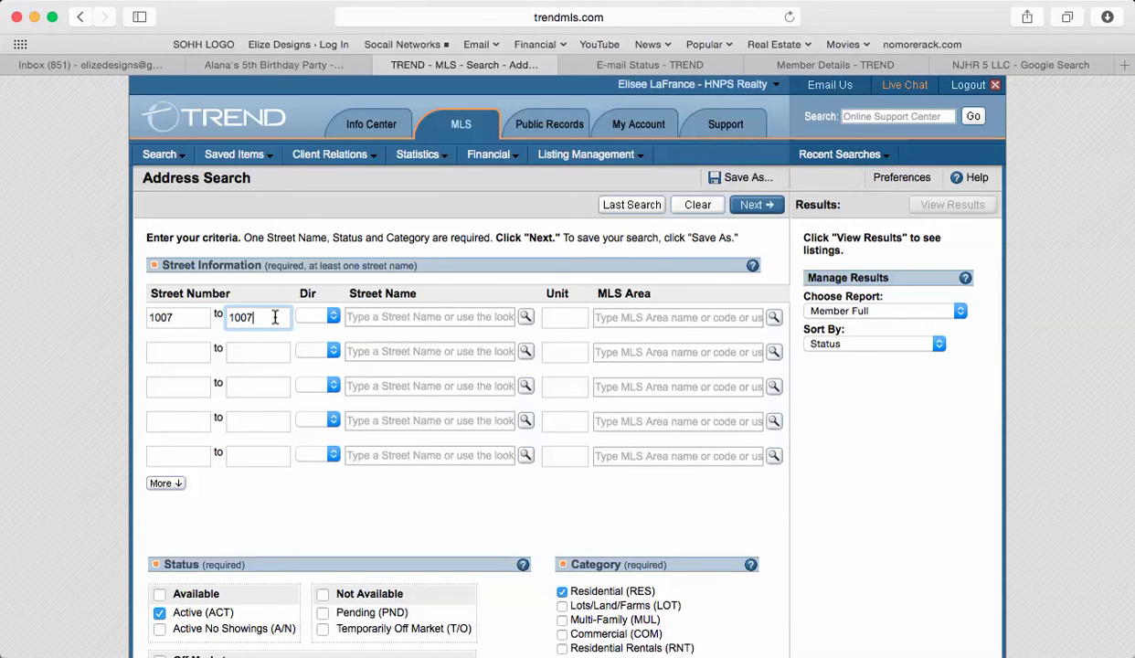
- Leave the street direction blank and take Bordentown from the note for the Street Name field
{"action": "key", "text": "super+Tab"}
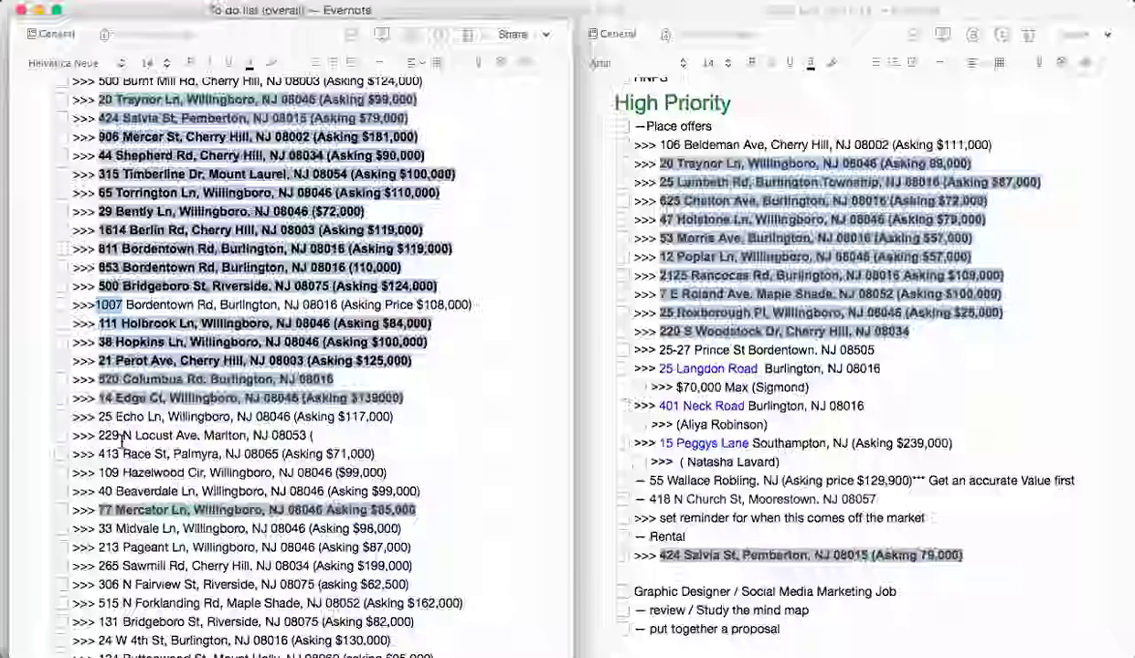
{"action": "key", "text": "super+Tab"}
{"action": "left_click", "coordinate": [327, 320]}
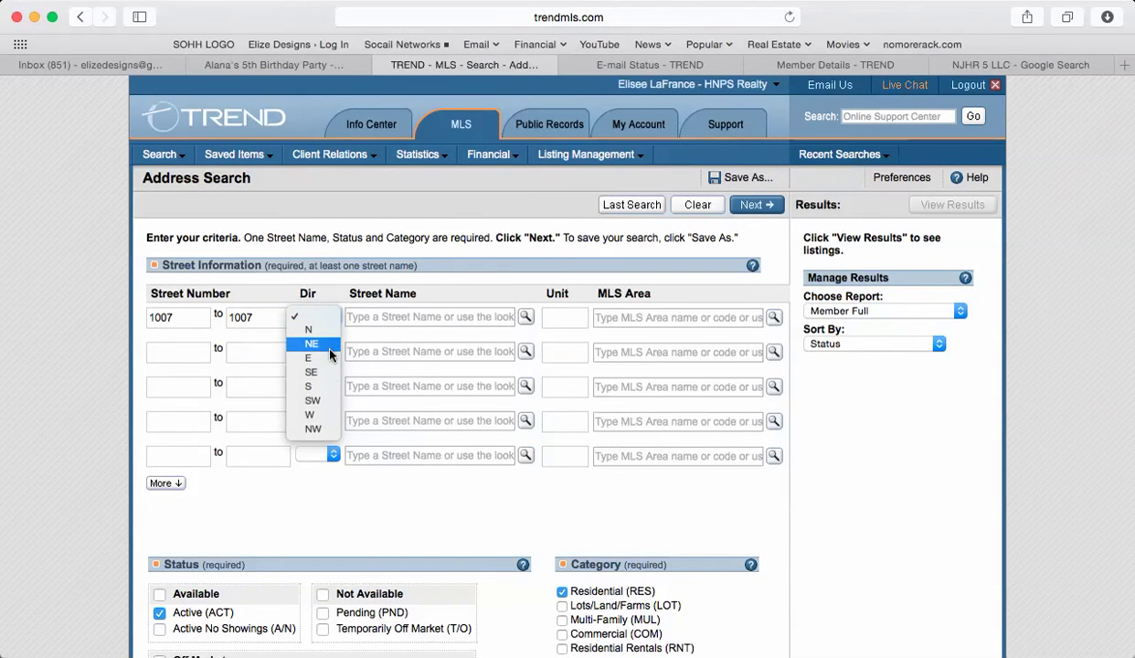
{"action": "left_click", "coordinate": [327, 289]}
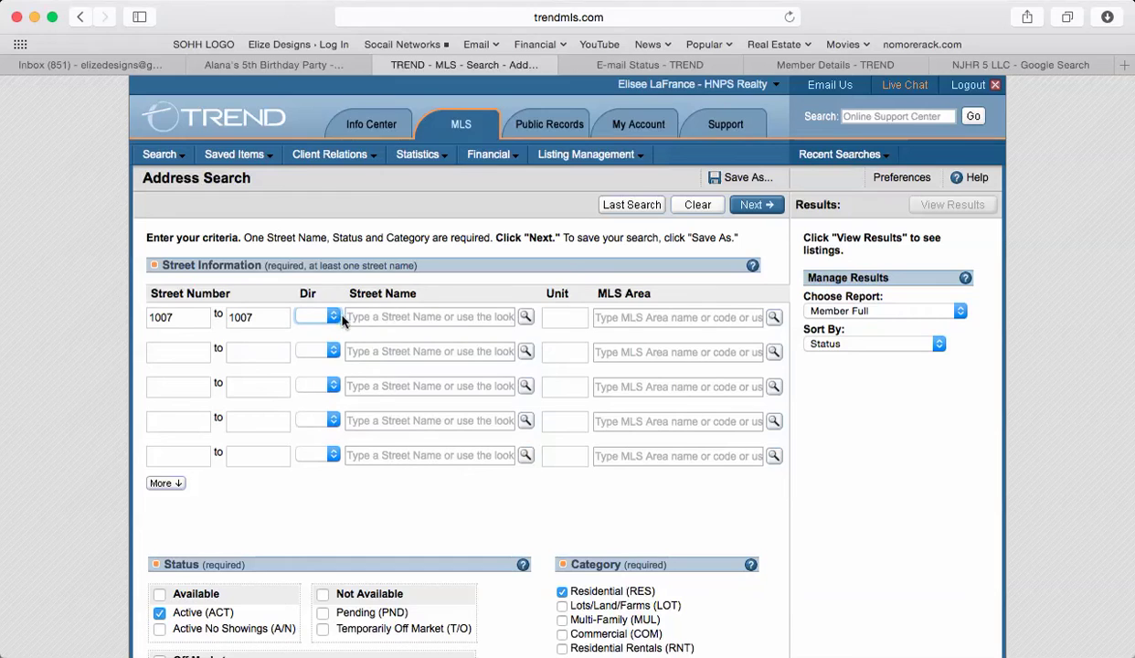
{"action": "key", "text": "super+Tab"}
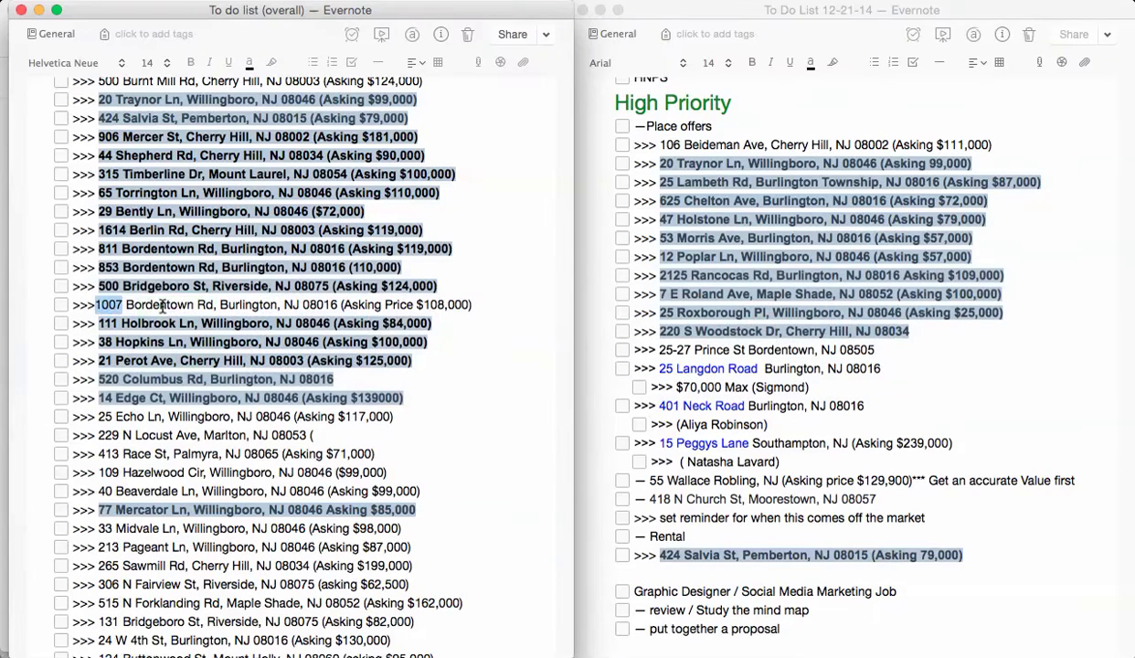
{"action": "double_click", "coordinate": [162, 306]}
{"action": "key", "text": "super+c"}
{"action": "key", "text": "super+Tab"}
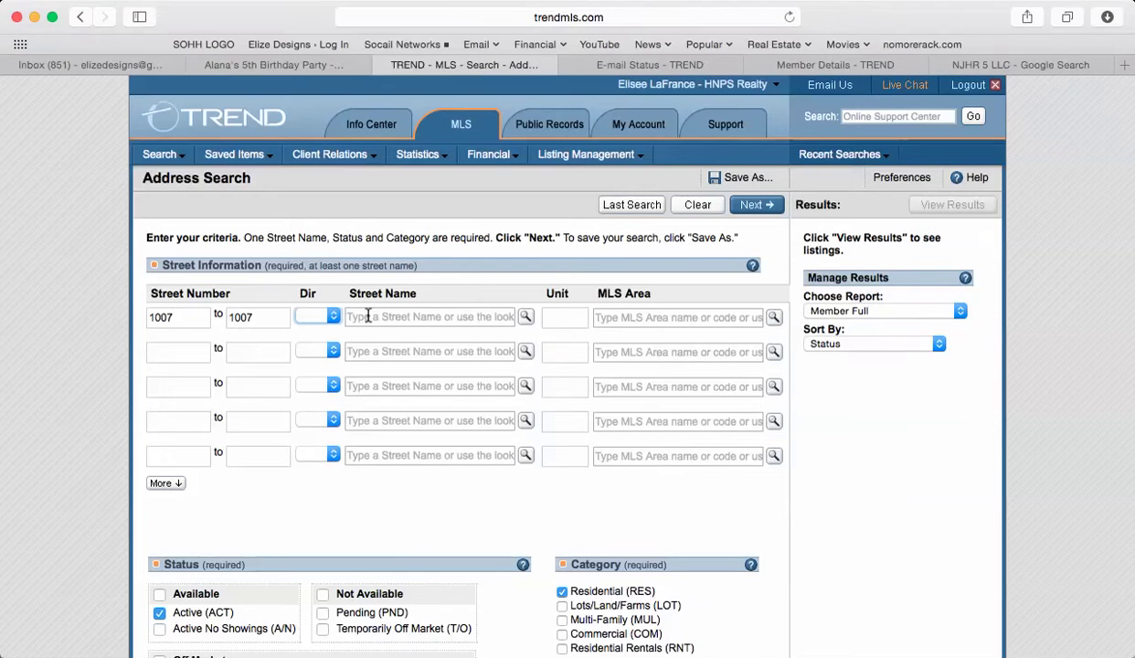
{"action": "left_click", "coordinate": [367, 317]}
- Paste Bordentown as street name and set MLS Area to Burlington Twp - Burlington County (20306)
{"action": "key", "text": "super+v"}
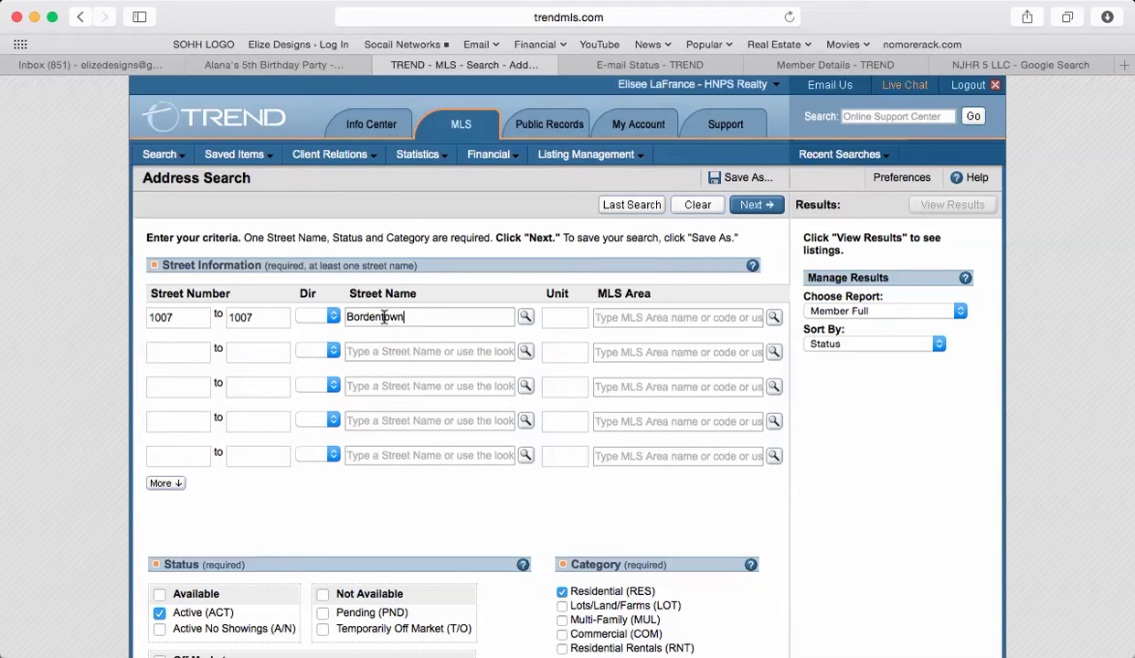
{"action": "left_click", "coordinate": [663, 318]}
{"action": "type", "text": "burlington "}
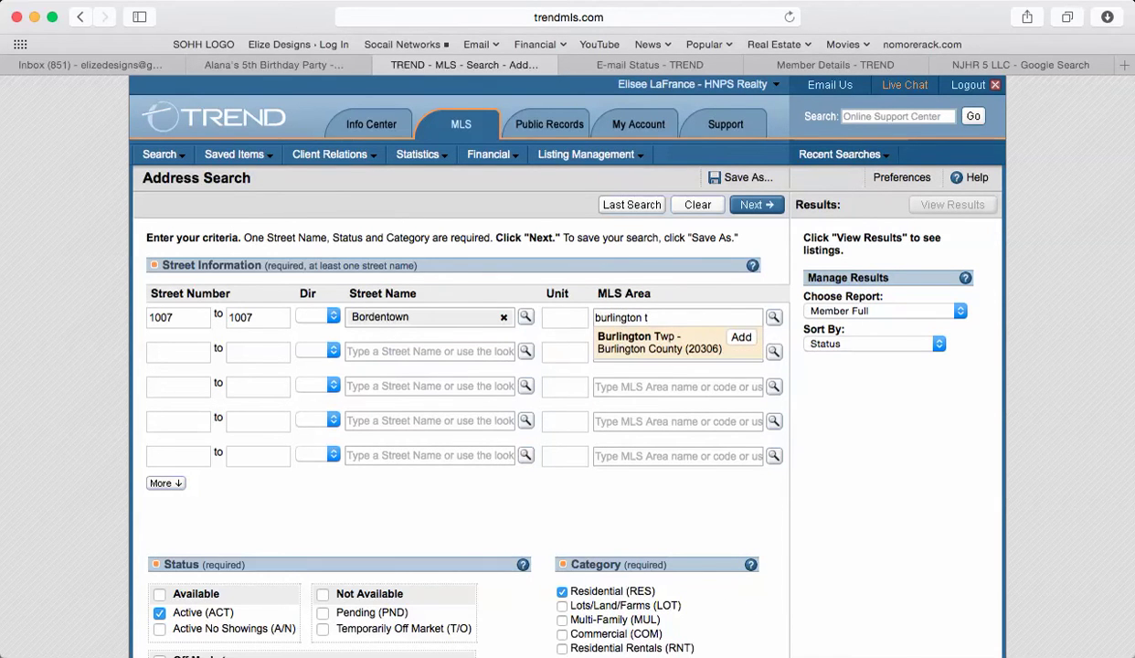
{"action": "type", "text": "t"}
{"action": "left_click", "coordinate": [683, 345]}
- Add 'TWP' after Burlington in the Evernote to-do note
{"action": "key", "text": "cmd+Tab"}
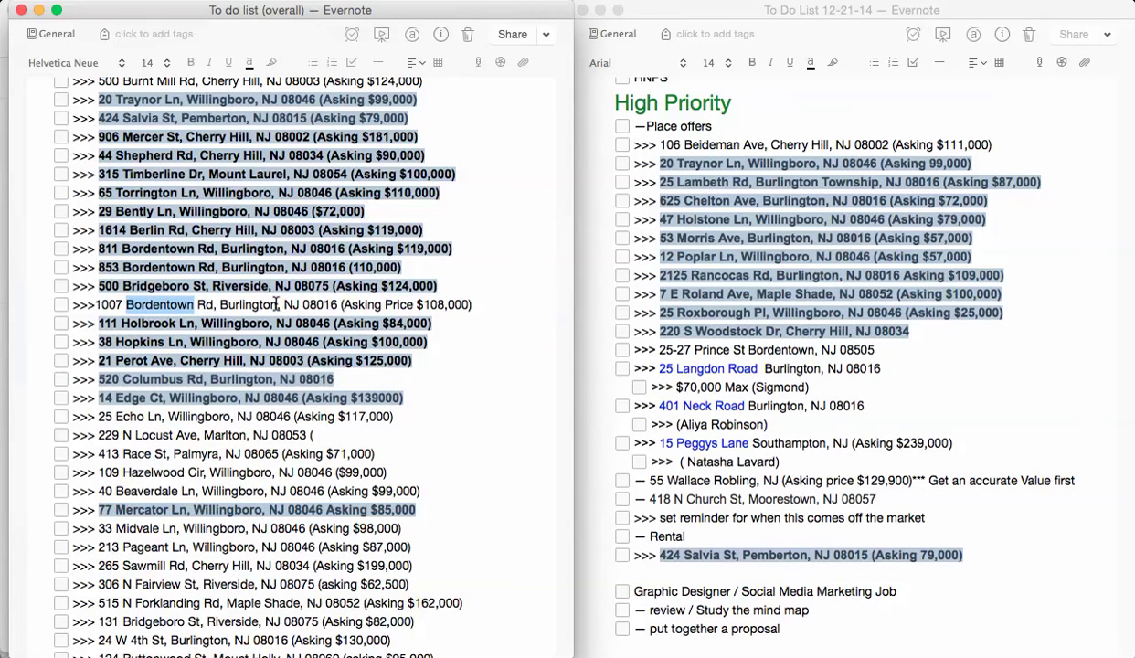
{"action": "left_click", "coordinate": [276, 304]}
{"action": "type", "text": "TW"}
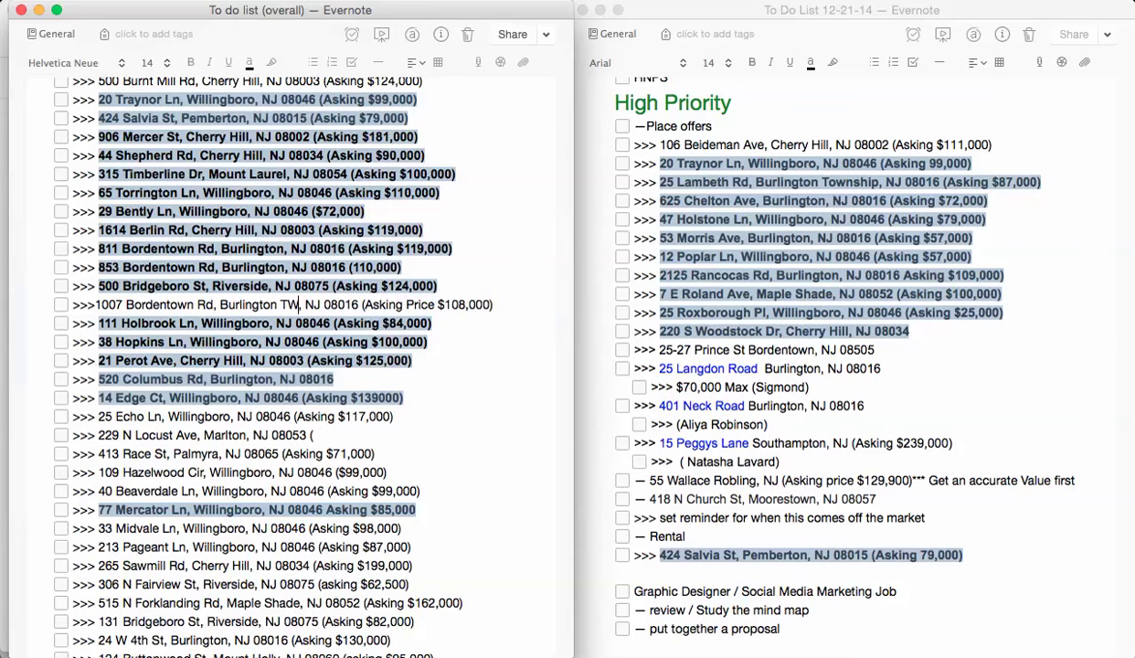
{"action": "type", "text": "P"}
{"action": "key", "text": "super+Tab"}
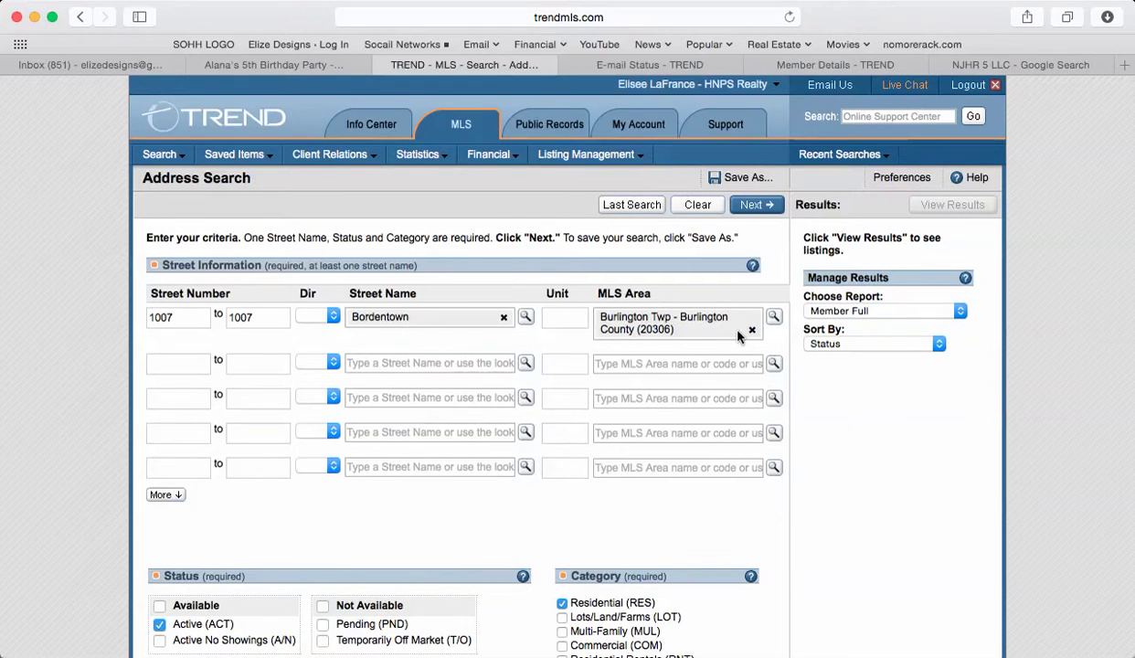
{"action": "scroll", "coordinate": [515, 535], "scroll_direction": "down", "scroll_amount": 5}
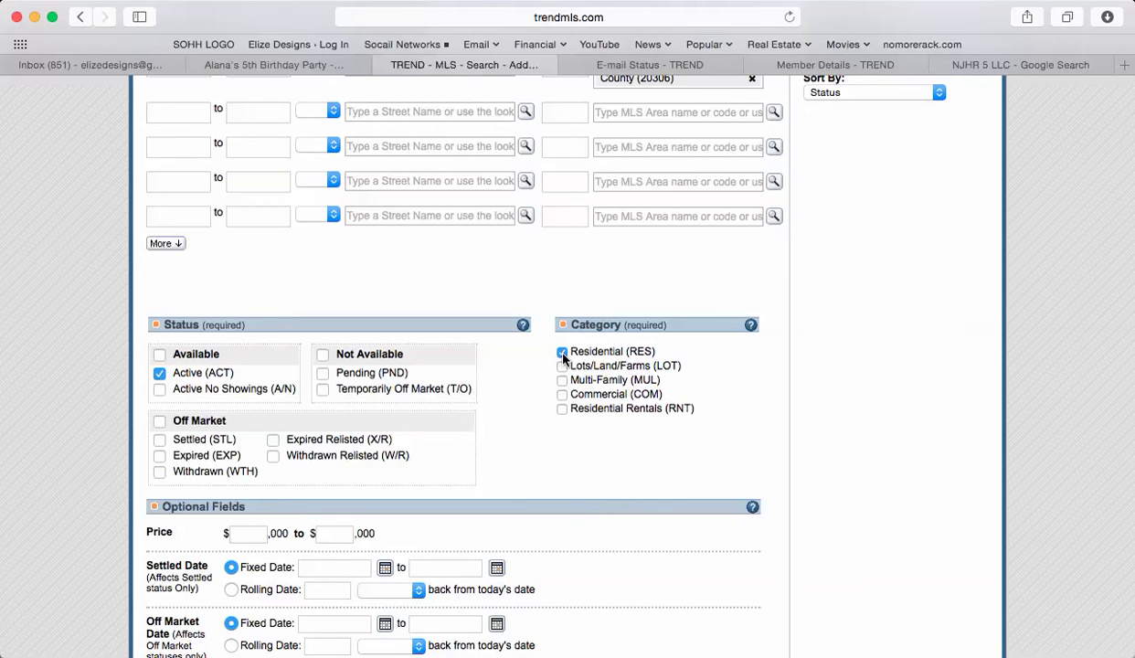
{"action": "scroll", "coordinate": [529, 430], "scroll_direction": "down", "scroll_amount": 3}
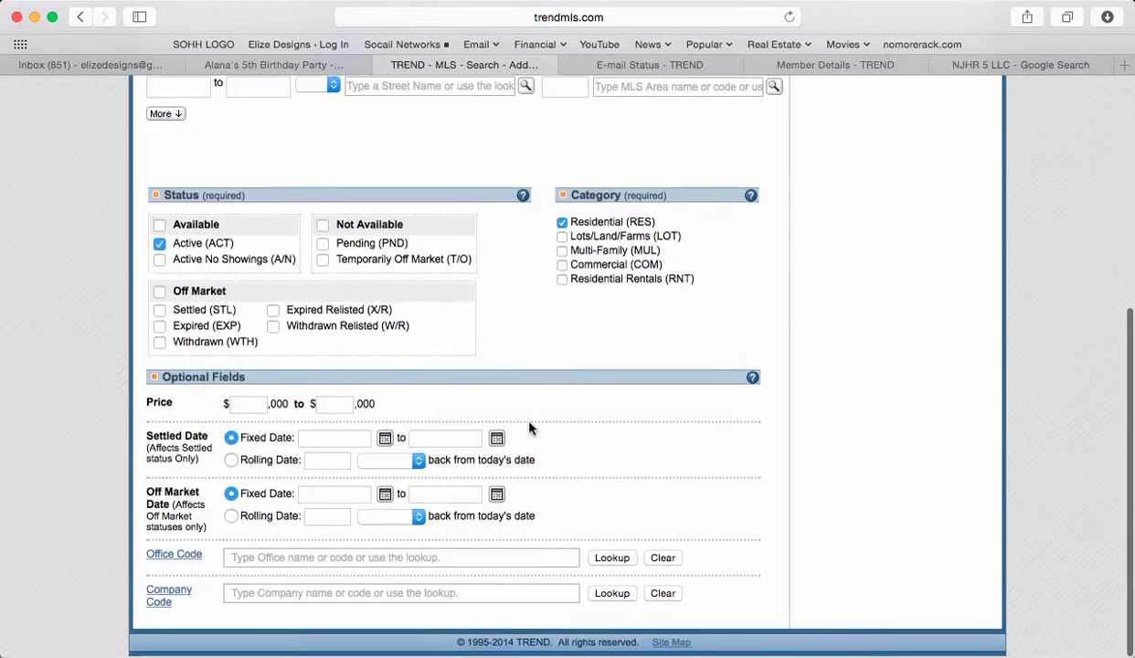
{"action": "scroll", "coordinate": [529, 430], "scroll_direction": "up", "scroll_amount": 8}
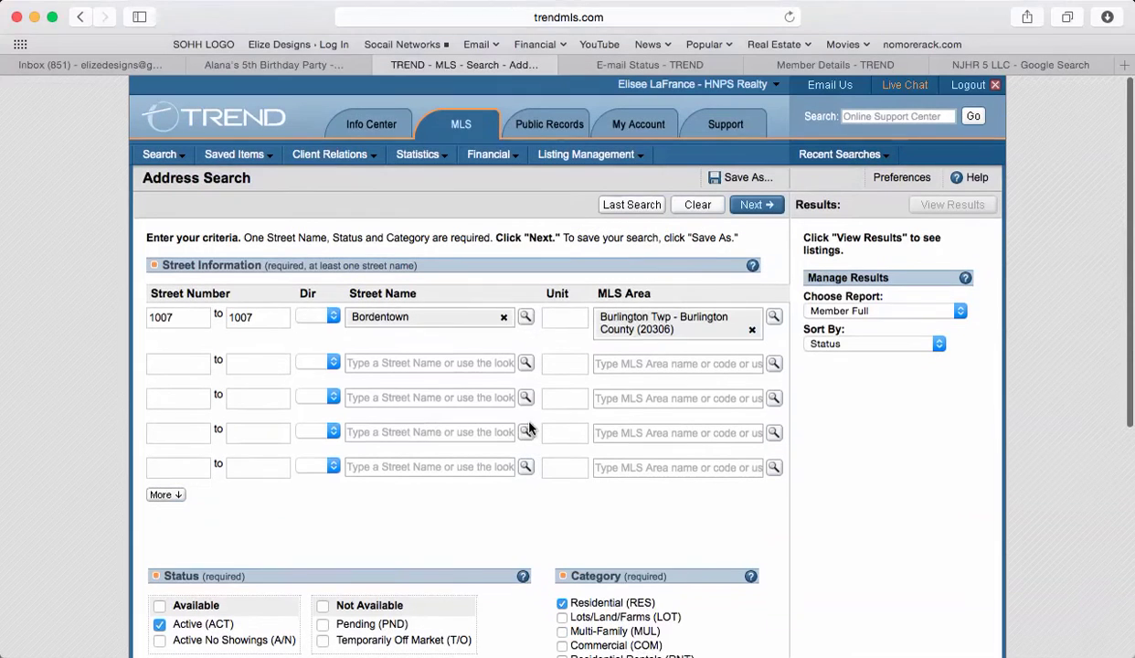
{"action": "left_click", "coordinate": [754, 208]}
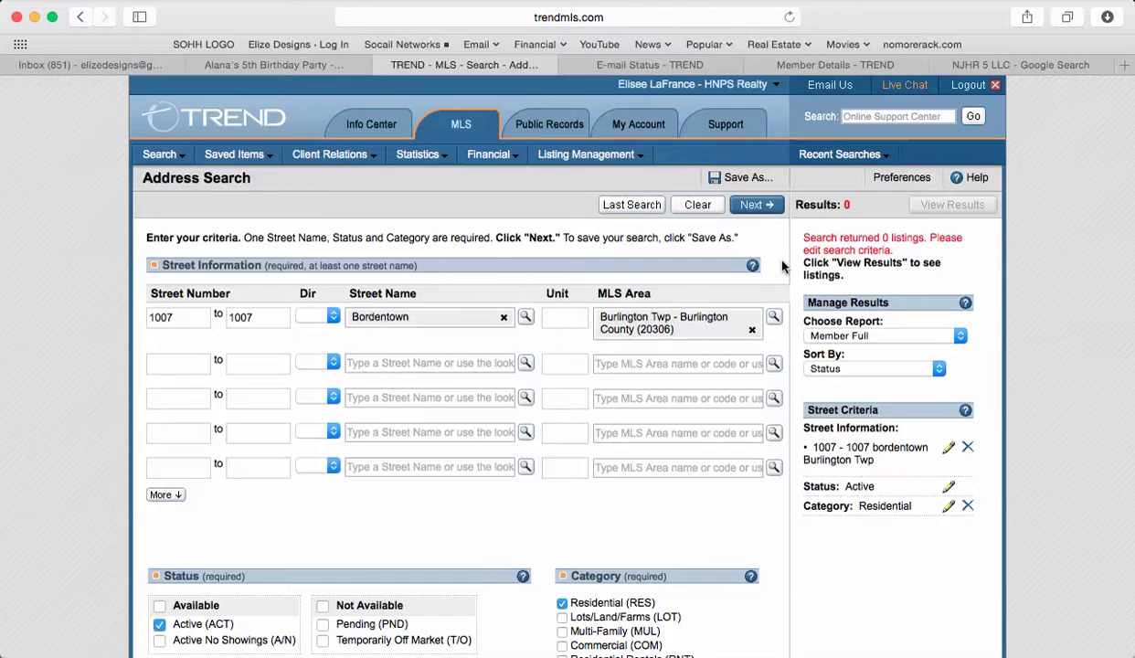
- Include Pending listings and rerun the search
{"action": "scroll", "coordinate": [781, 266], "scroll_direction": "down", "scroll_amount": 5}
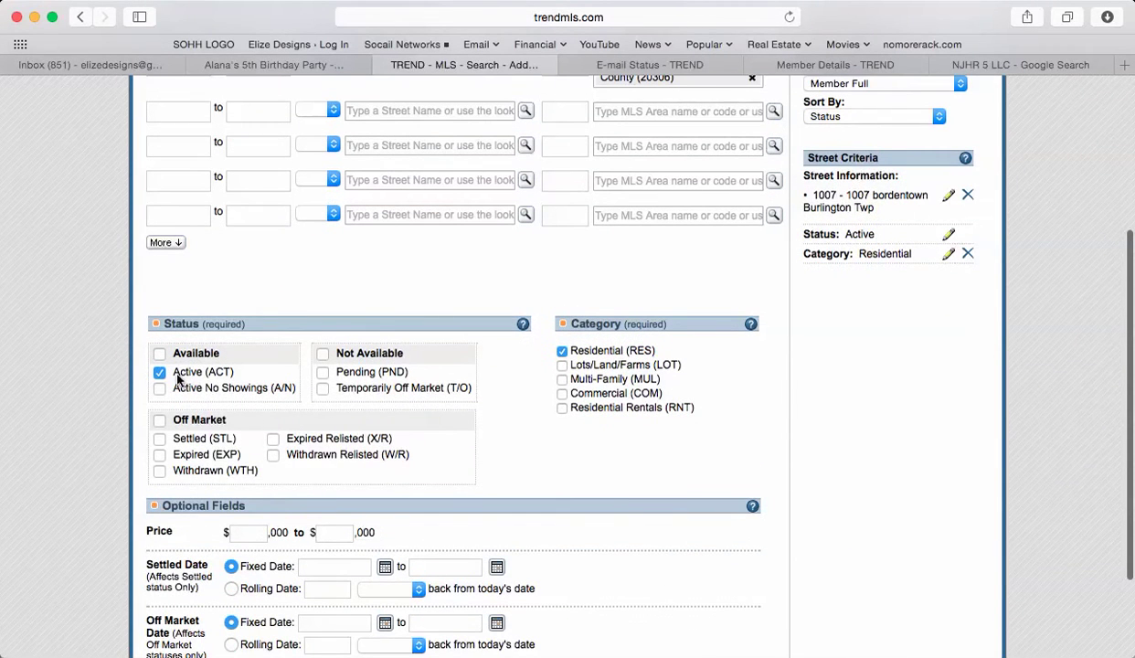
{"action": "left_click", "coordinate": [322, 374]}
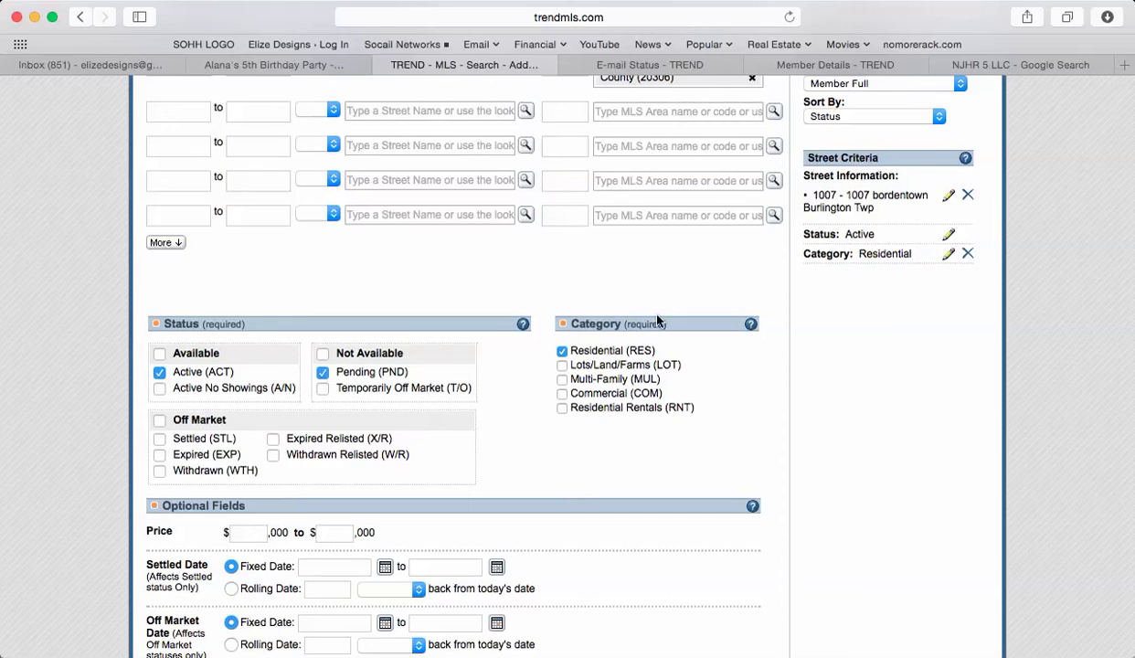
{"action": "scroll", "coordinate": [656, 319], "scroll_direction": "up", "scroll_amount": 5}
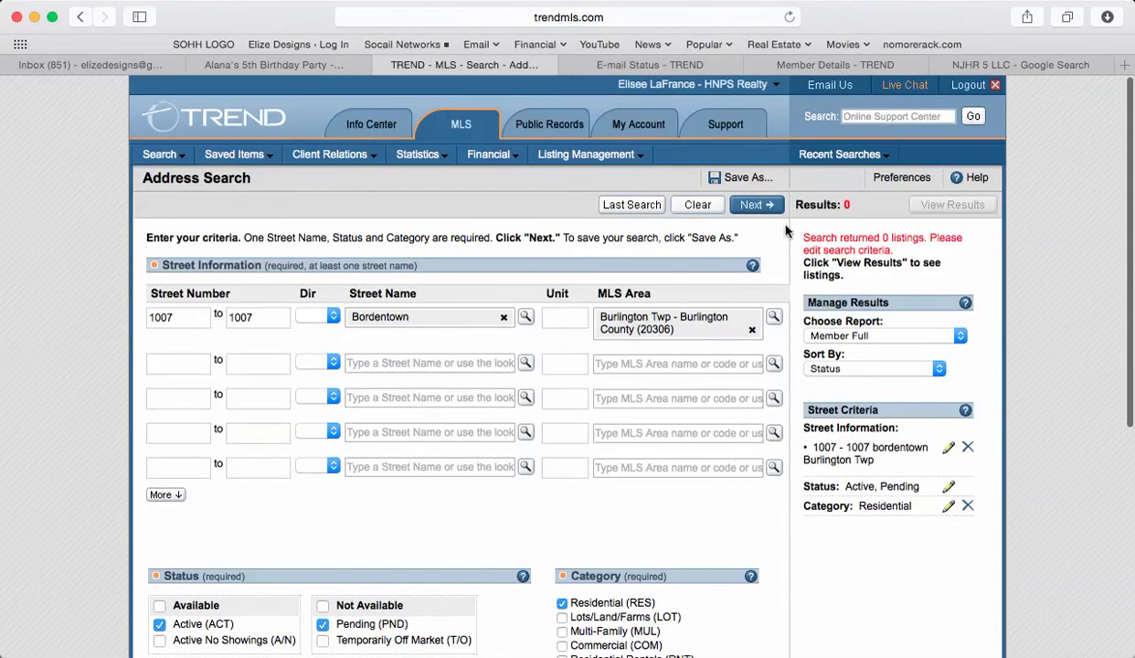
{"action": "scroll", "coordinate": [786, 231], "scroll_direction": "down", "scroll_amount": 4}
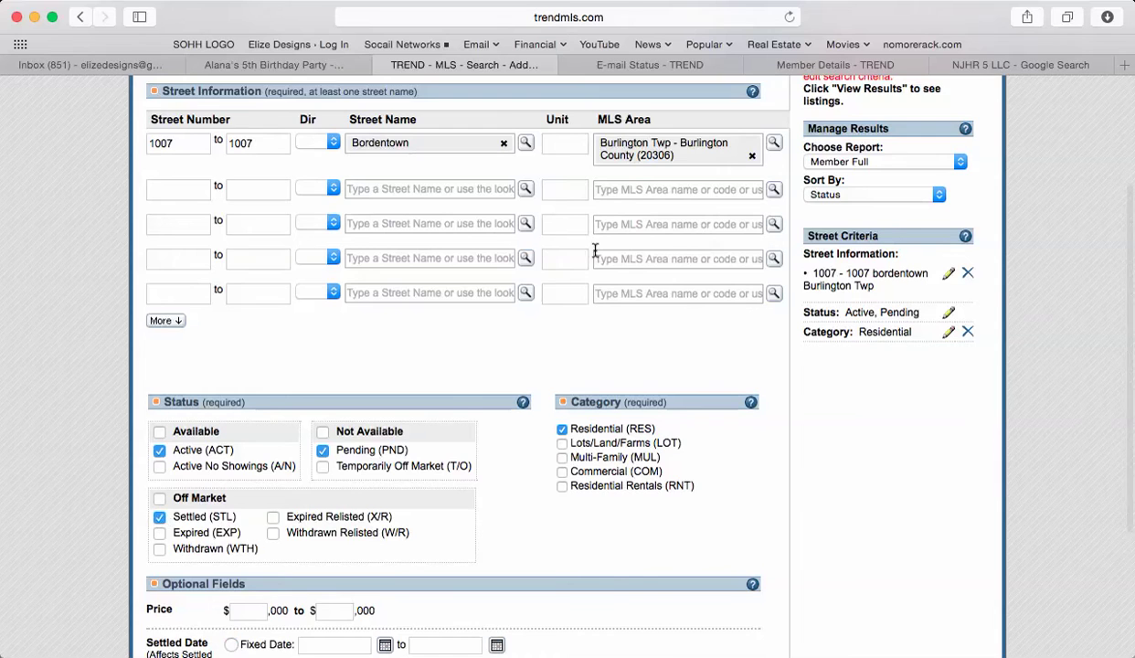
{"action": "scroll", "coordinate": [579, 240], "scroll_direction": "up", "scroll_amount": 3}
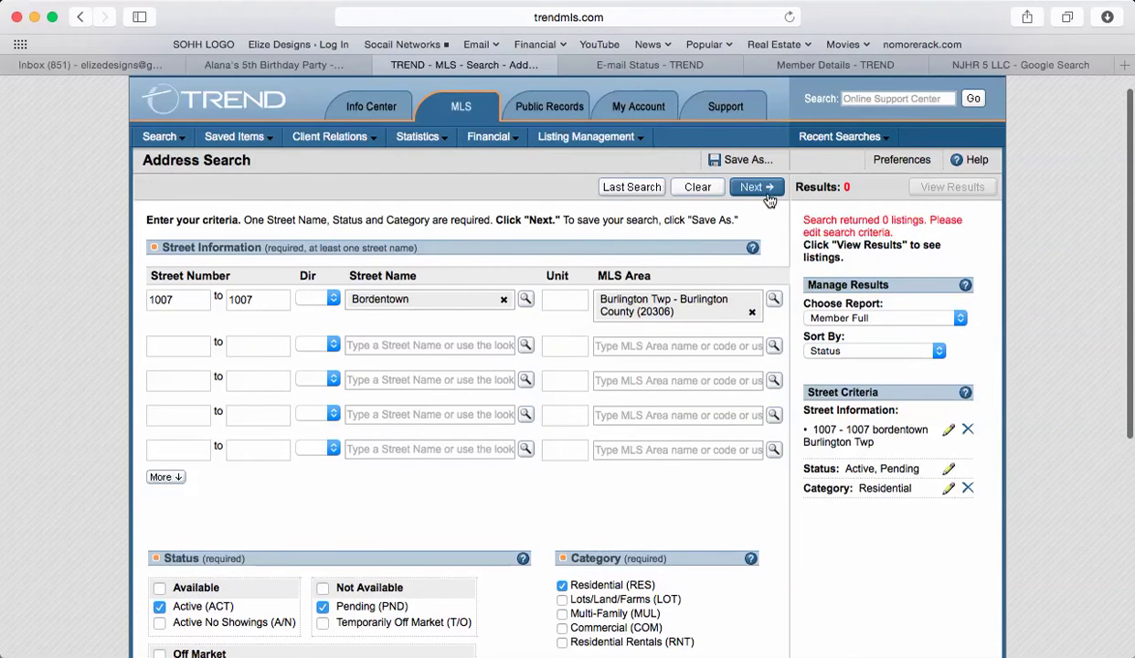
{"action": "left_click", "coordinate": [751, 188]}
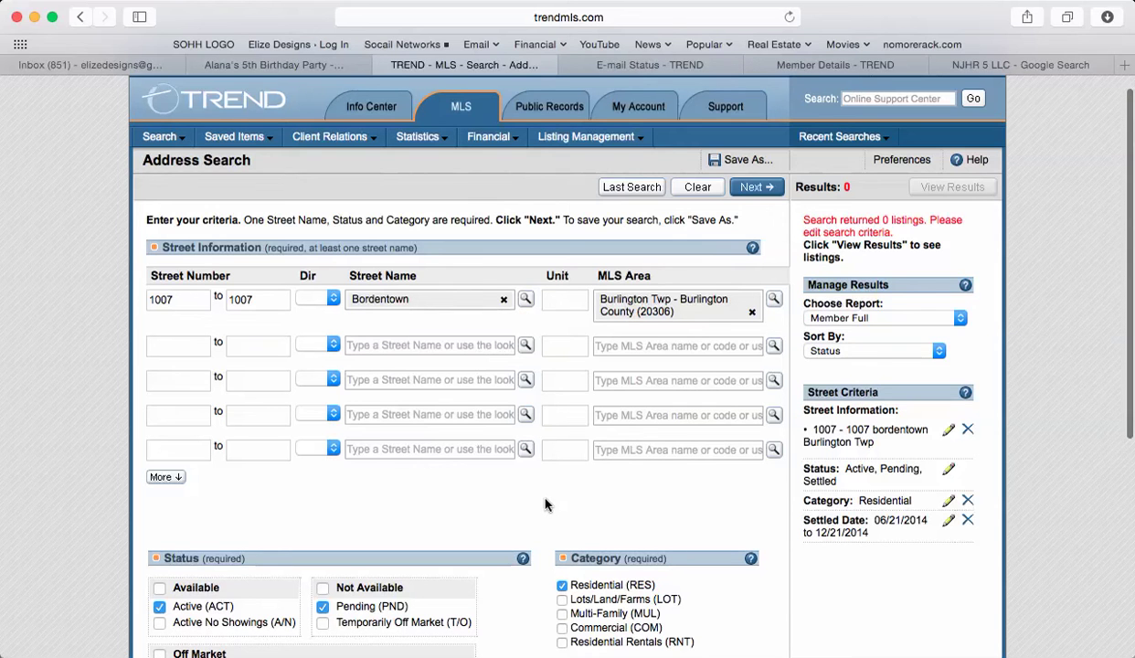
- Add all Off Market statuses and rerun; the search still returns 0 listings
{"action": "scroll", "coordinate": [544, 505], "scroll_direction": "down", "scroll_amount": 5}
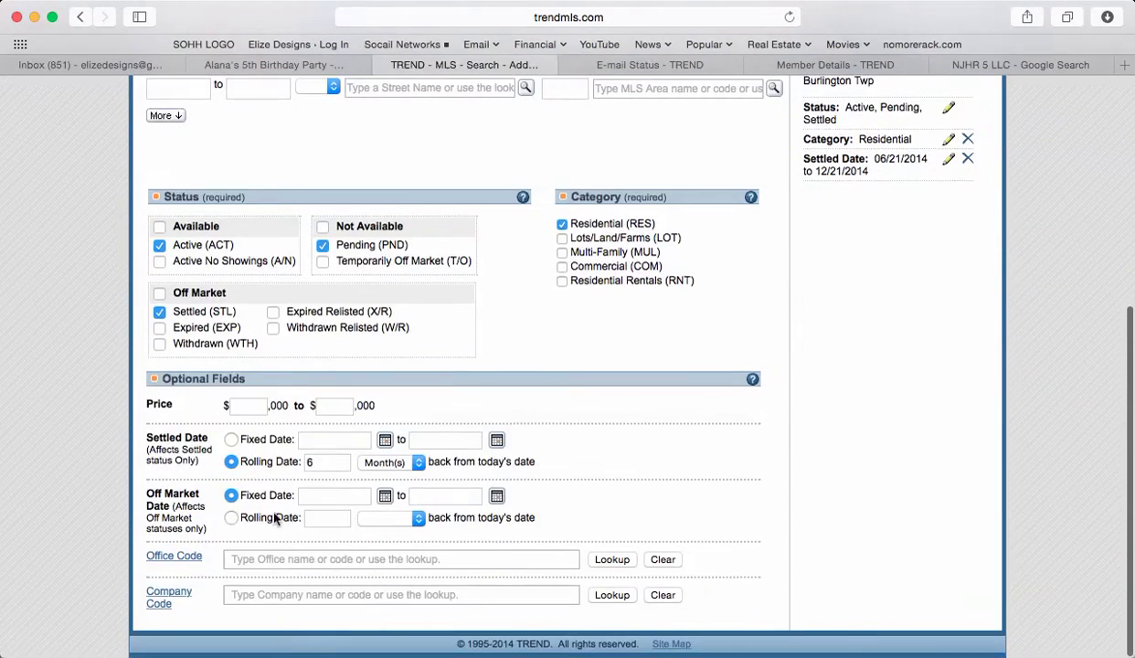
{"action": "left_click", "coordinate": [160, 294]}
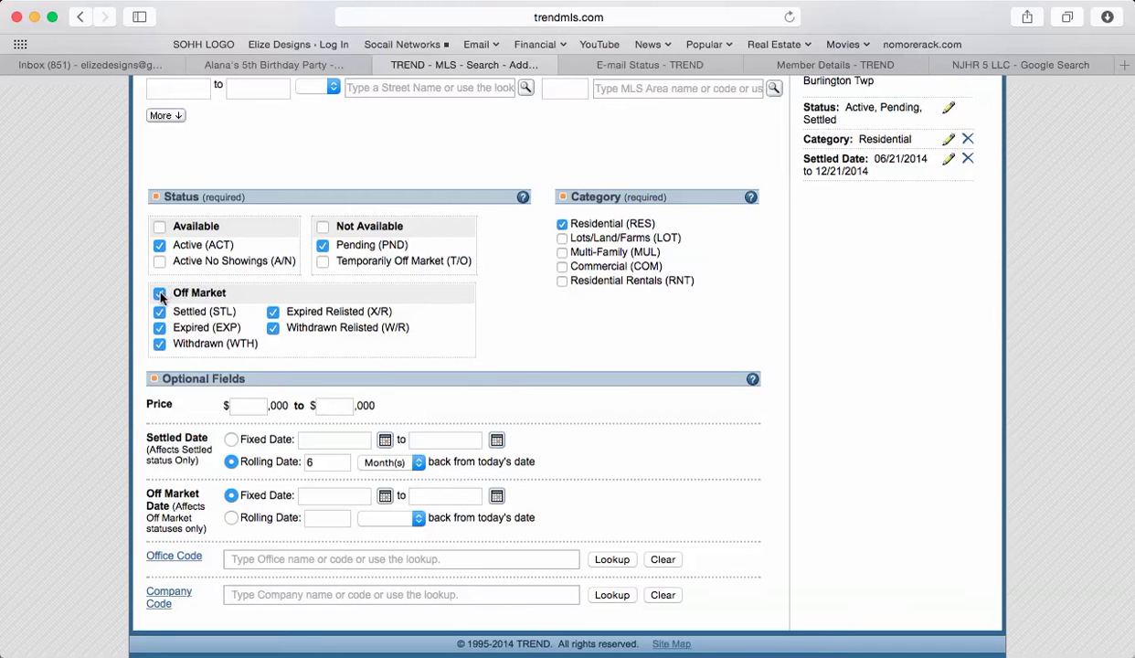
{"action": "scroll", "coordinate": [601, 316], "scroll_direction": "up", "scroll_amount": 5}
{"action": "left_click", "coordinate": [770, 170]}
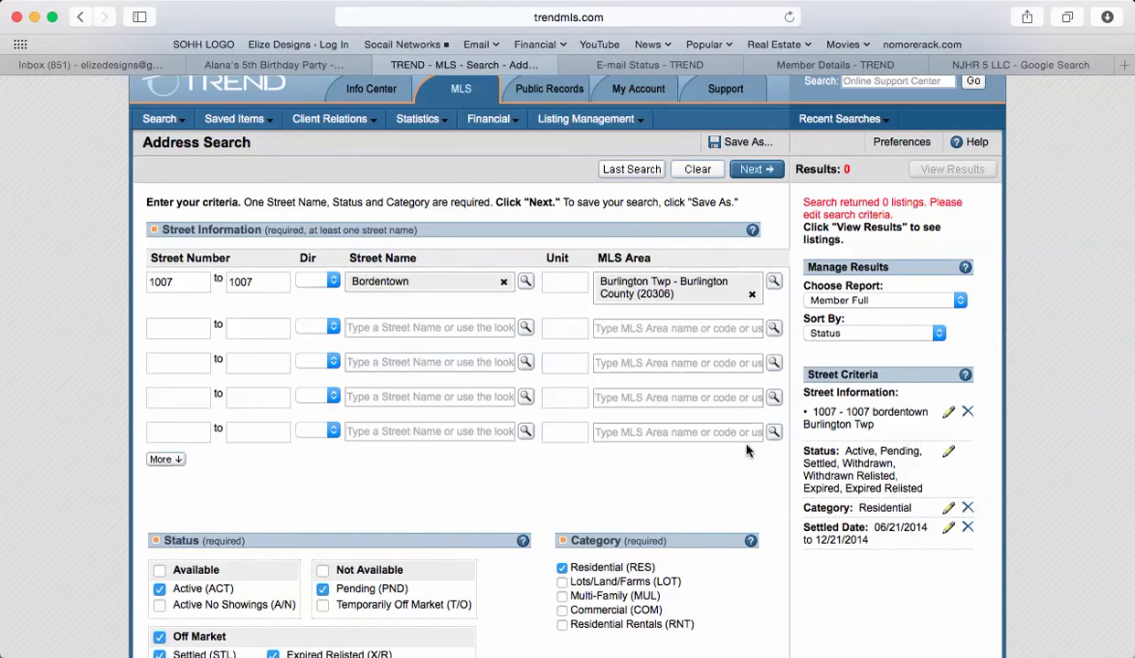
{"action": "scroll", "coordinate": [742, 470], "scroll_direction": "down", "scroll_amount": 5}
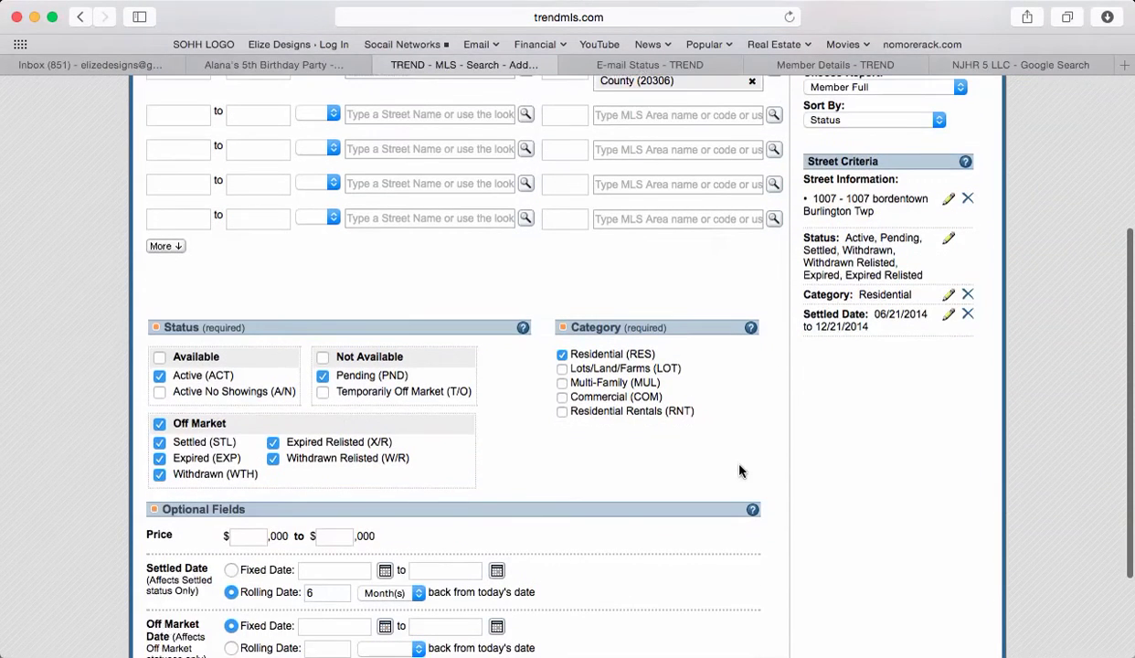
{"action": "scroll", "coordinate": [739, 470], "scroll_direction": "up", "scroll_amount": 5}
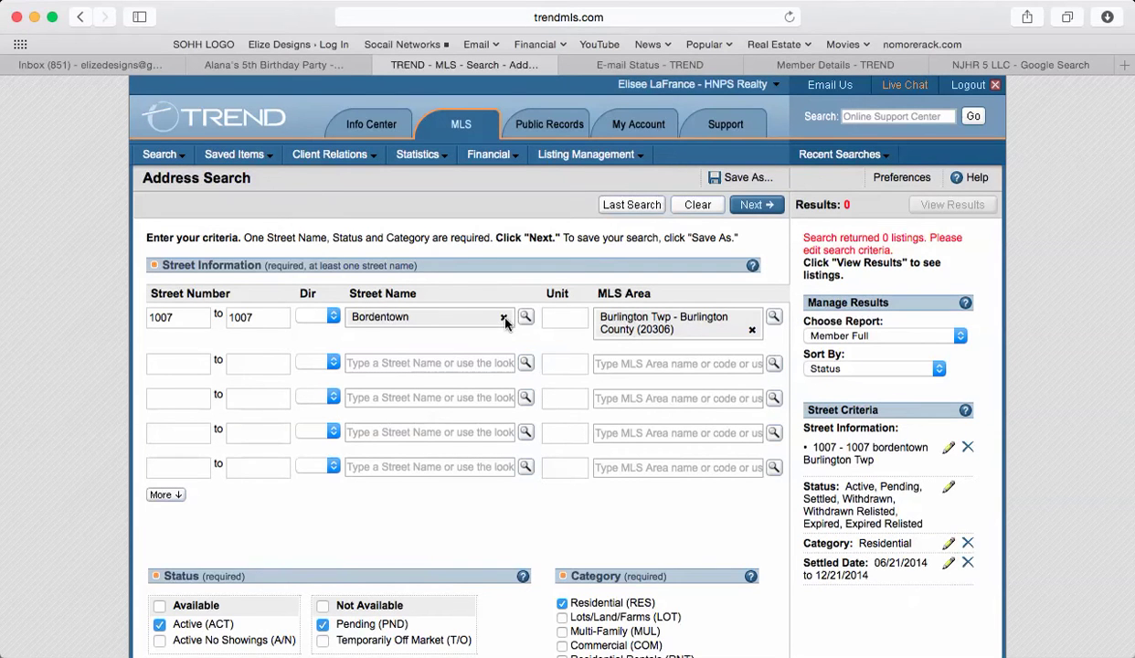
{"action": "left_click", "coordinate": [594, 7]}
- Use the top menu bar and scroll through the 1007 'bord' search form showing 0 results
{"action": "left_click", "coordinate": [594, 8]}
{"action": "left_click", "coordinate": [603, 7]}
{"action": "left_click", "coordinate": [603, 71]}
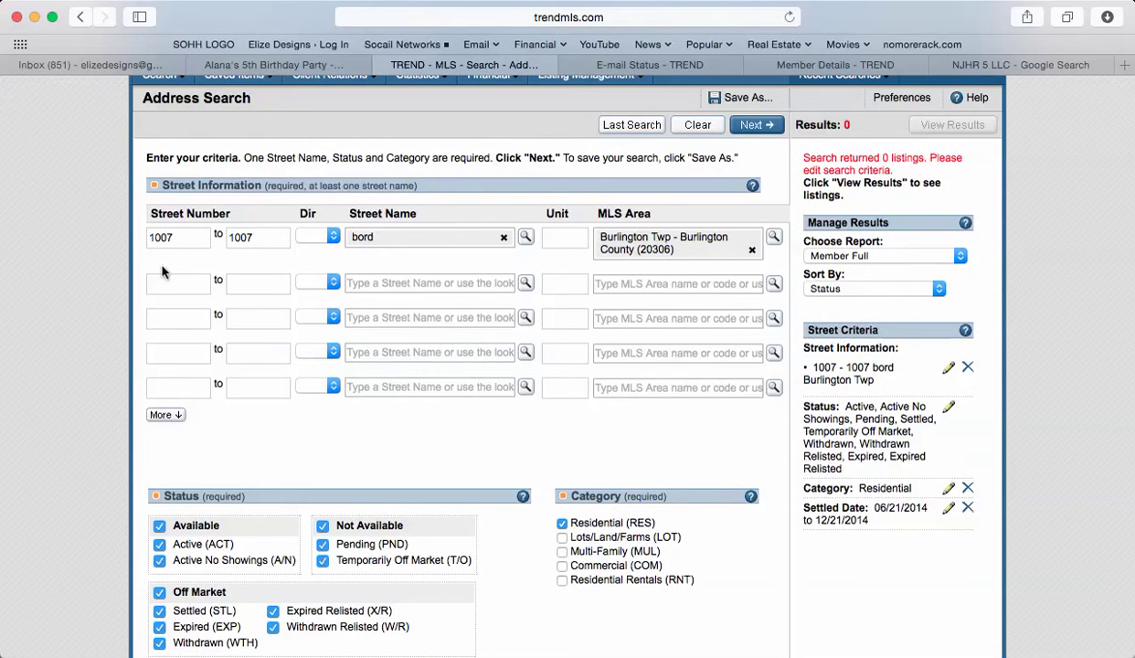
{"action": "scroll", "coordinate": [473, 512], "scroll_direction": "down", "scroll_amount": 3}
{"action": "scroll", "coordinate": [470, 545], "scroll_direction": "up", "scroll_amount": 3}
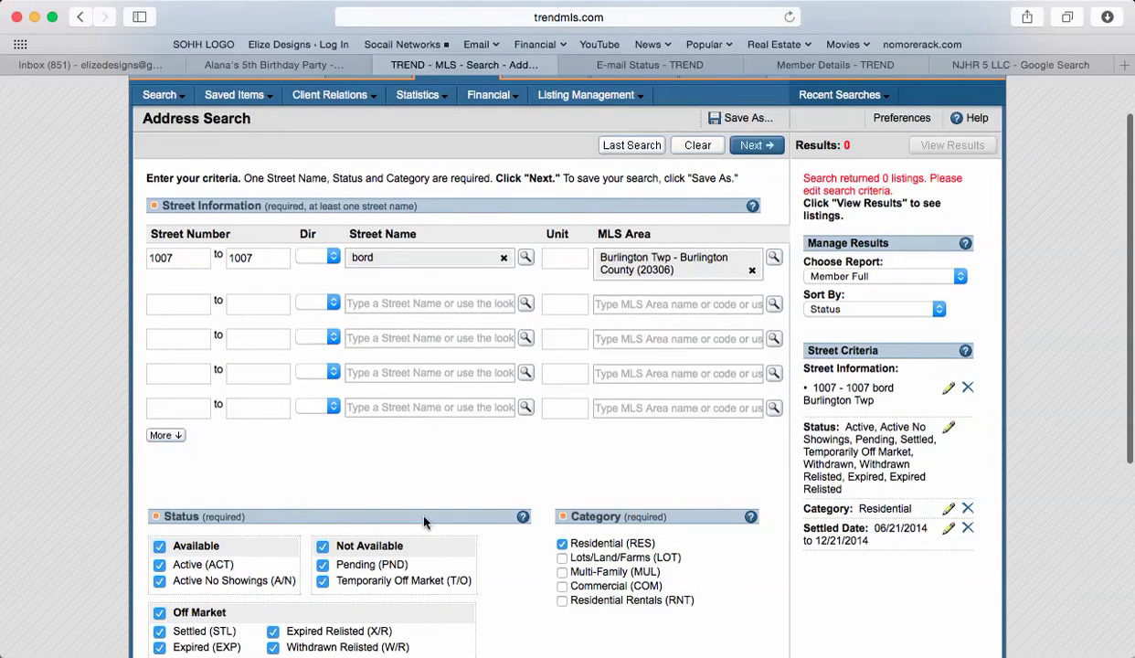
{"action": "scroll", "coordinate": [534, 503], "scroll_direction": "down", "scroll_amount": 3}
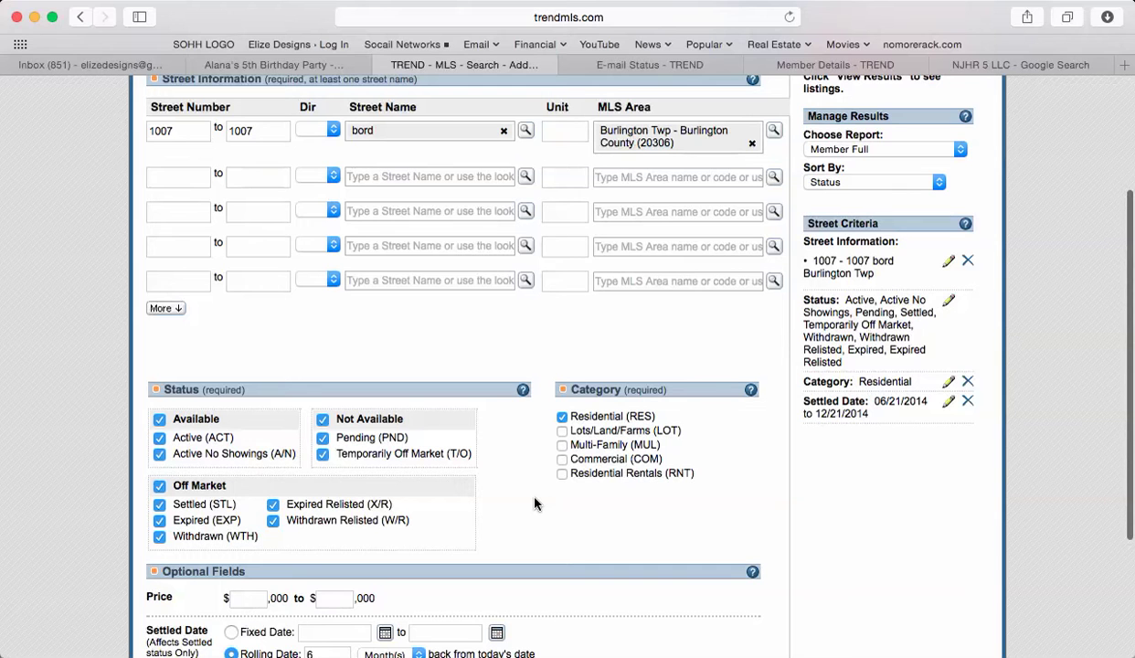
{"action": "scroll", "coordinate": [534, 503], "scroll_direction": "up", "scroll_amount": 2}
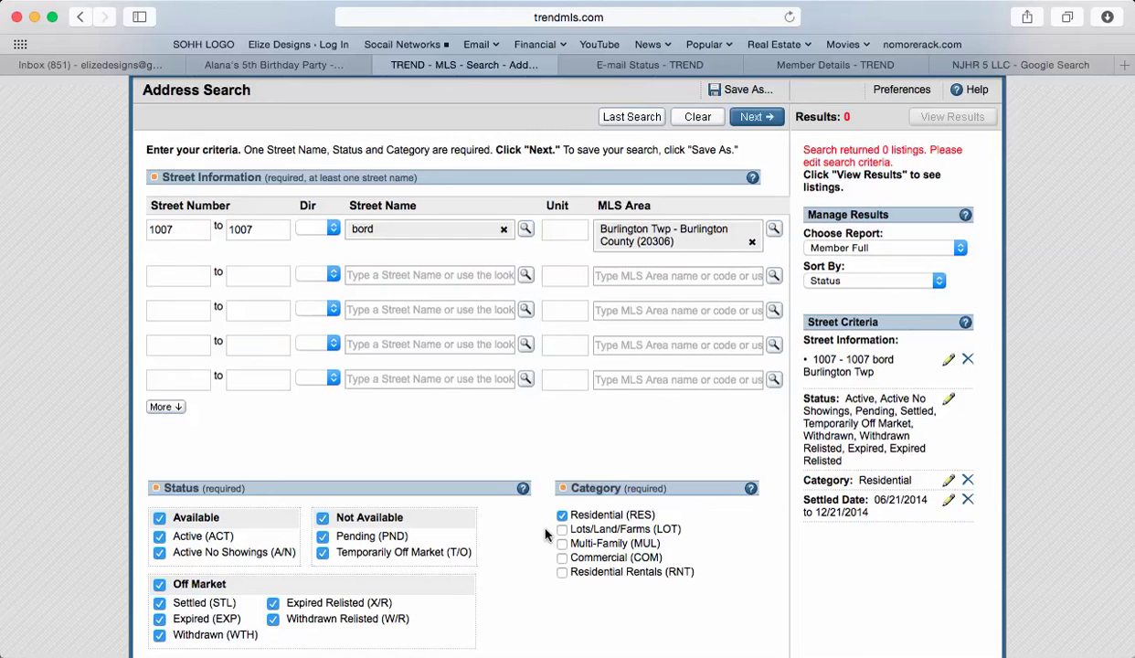
{"action": "key", "text": "cmd+Tab"}
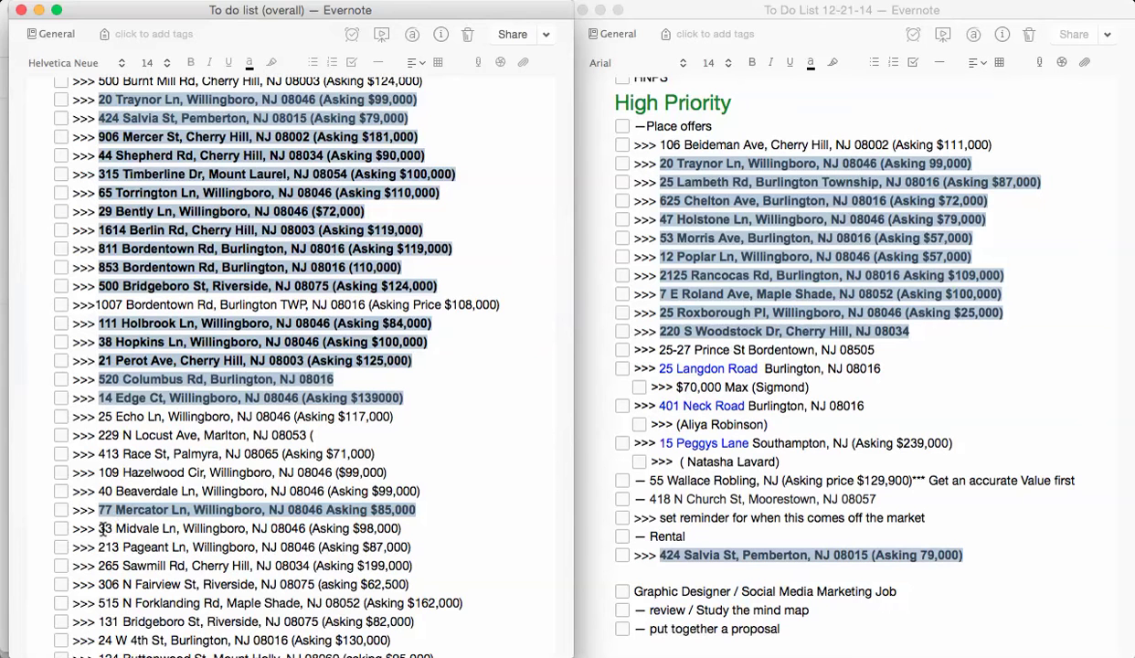
{"action": "double_click", "coordinate": [104, 528]}
{"action": "key", "text": "super+c"}
{"action": "key", "text": "super+Tab"}
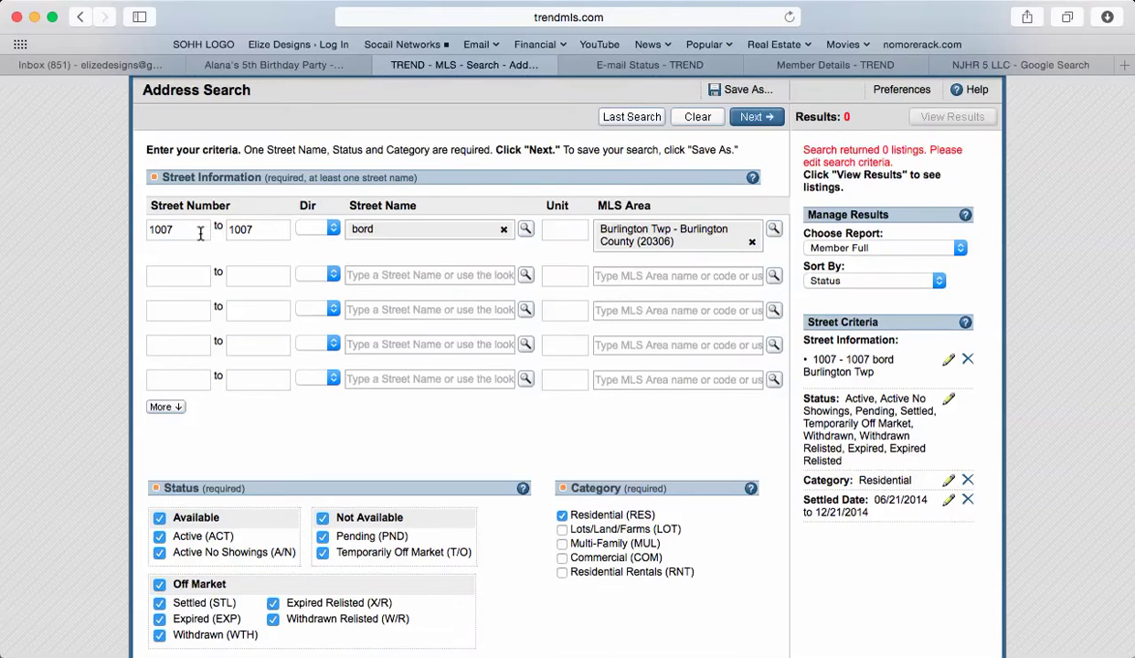
{"action": "double_click", "coordinate": [200, 233]}
{"action": "key", "text": "super+v"}
{"action": "double_click", "coordinate": [245, 230]}
{"action": "key", "text": "super+v"}
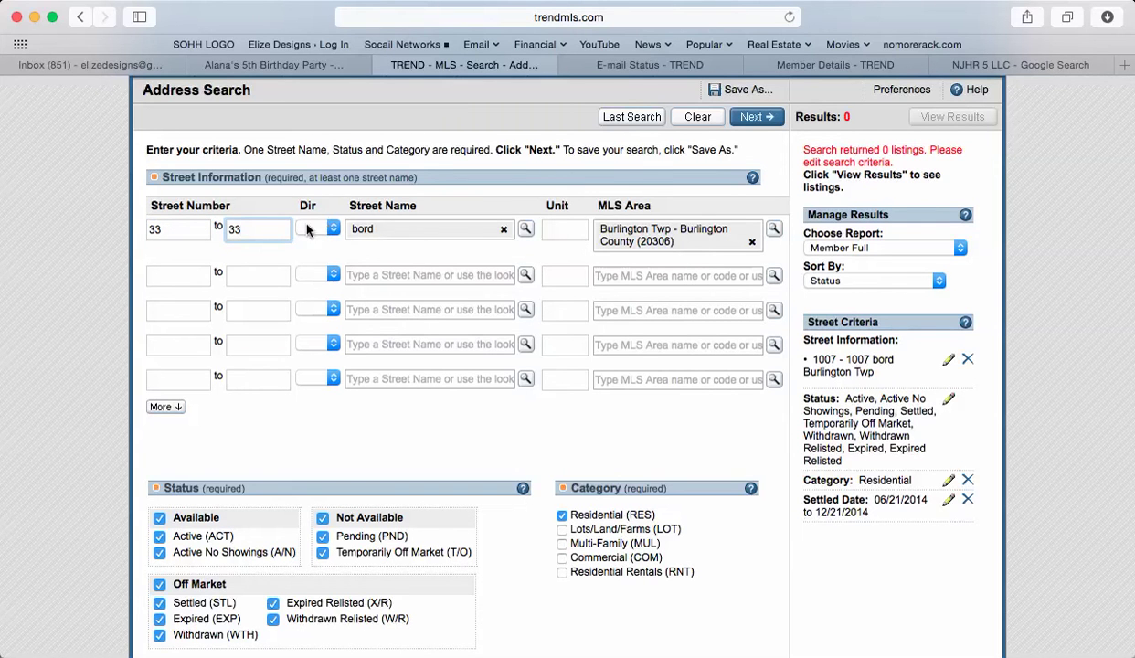
- Replace the street name 'bord' with Midvale copied from the note
{"action": "key", "text": "super+Tab"}
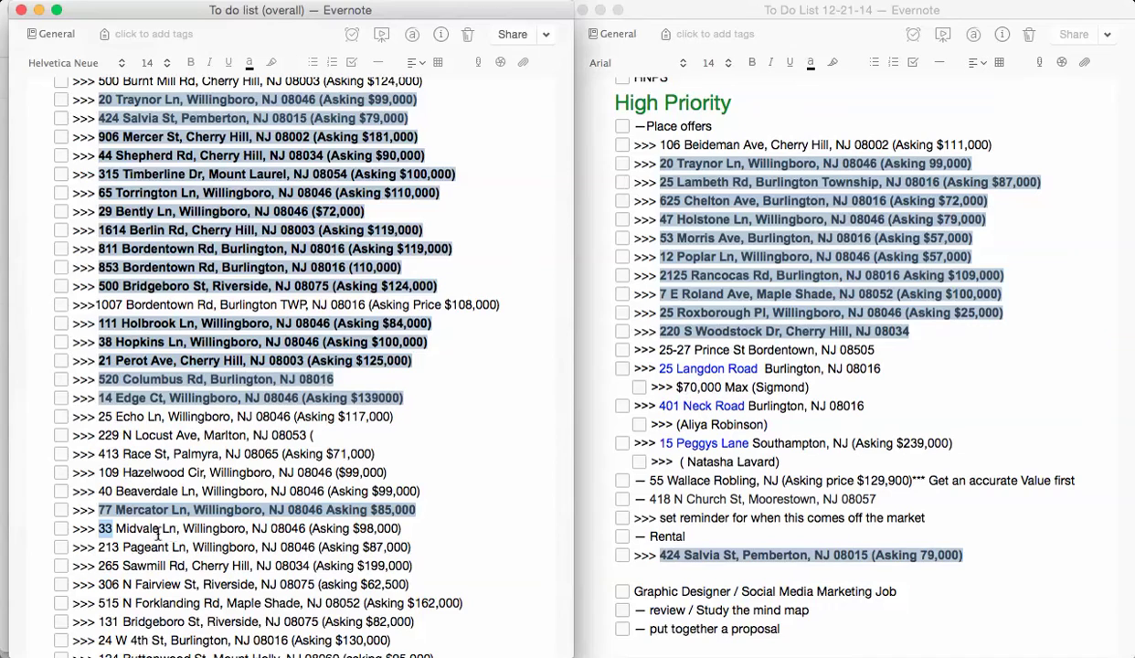
{"action": "double_click", "coordinate": [132, 529]}
{"action": "key", "text": "super+c"}
{"action": "key", "text": "super+Tab"}
{"action": "left_click", "coordinate": [424, 229]}
{"action": "key", "text": "super+v"}
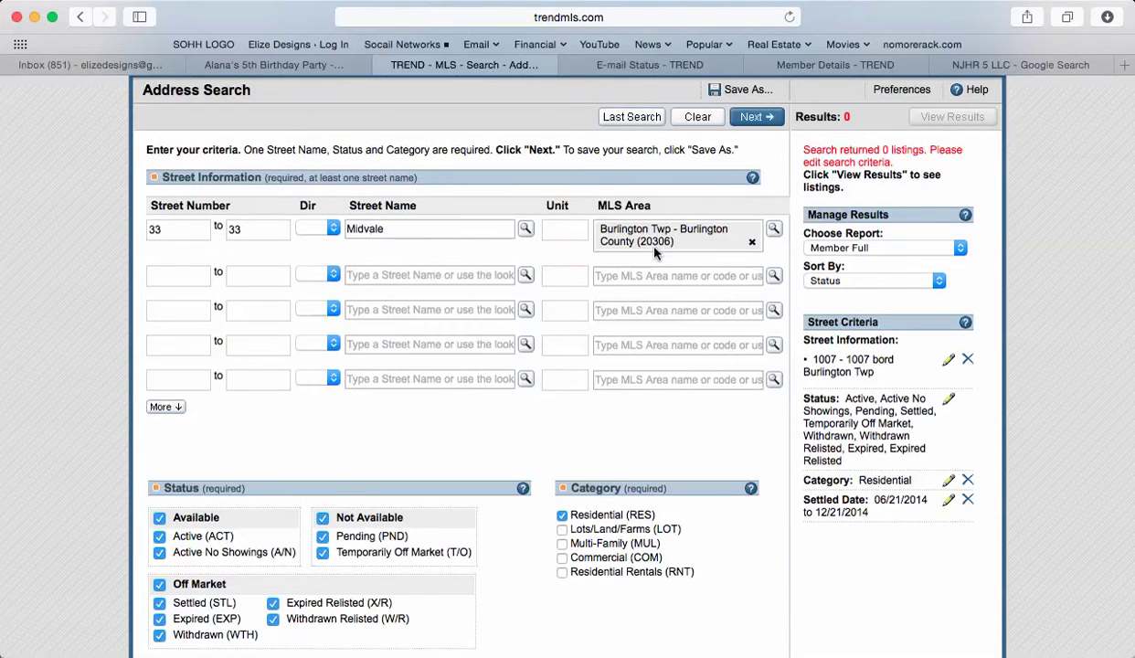
- Change MLS Area from Burlington Twp to Willingboro Twp - Burlington County (20338)
{"action": "key", "text": "super+Tab"}
{"action": "double_click", "coordinate": [199, 528]}
{"action": "key", "text": "super+Tab"}
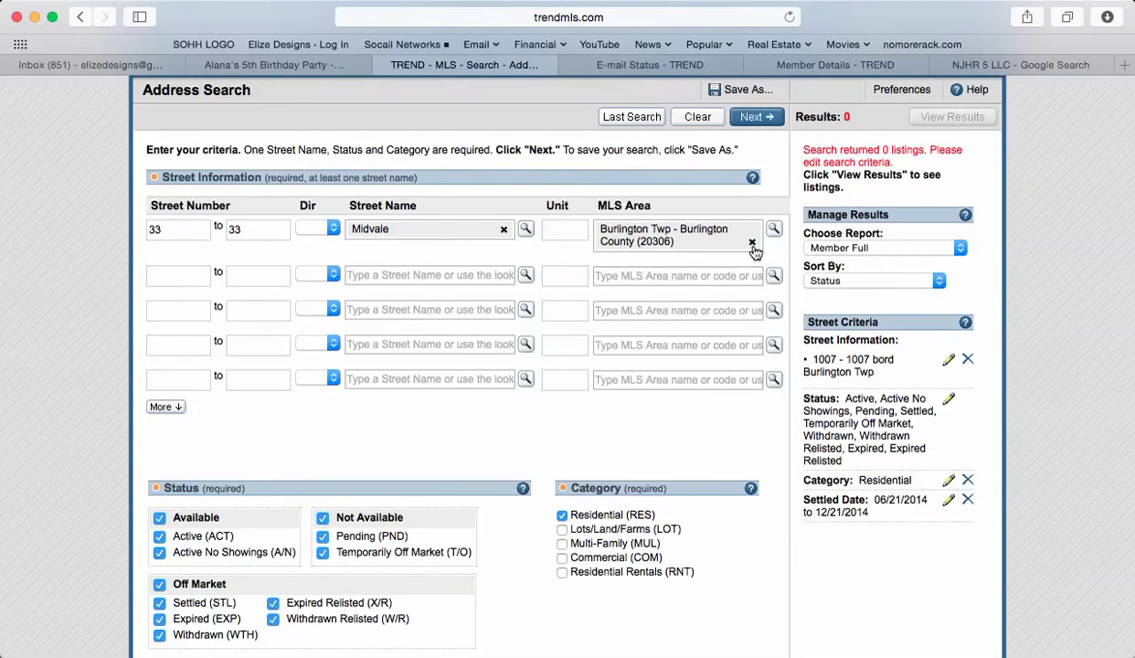
{"action": "key", "text": "super+Tab"}
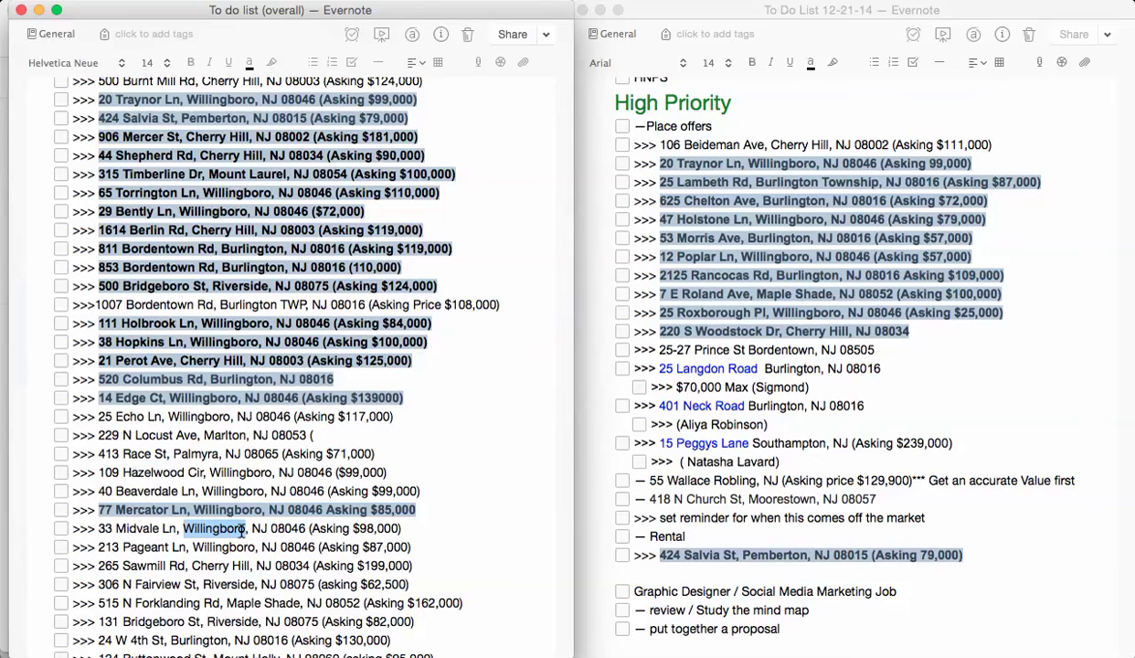
{"action": "key", "text": "super+Tab"}
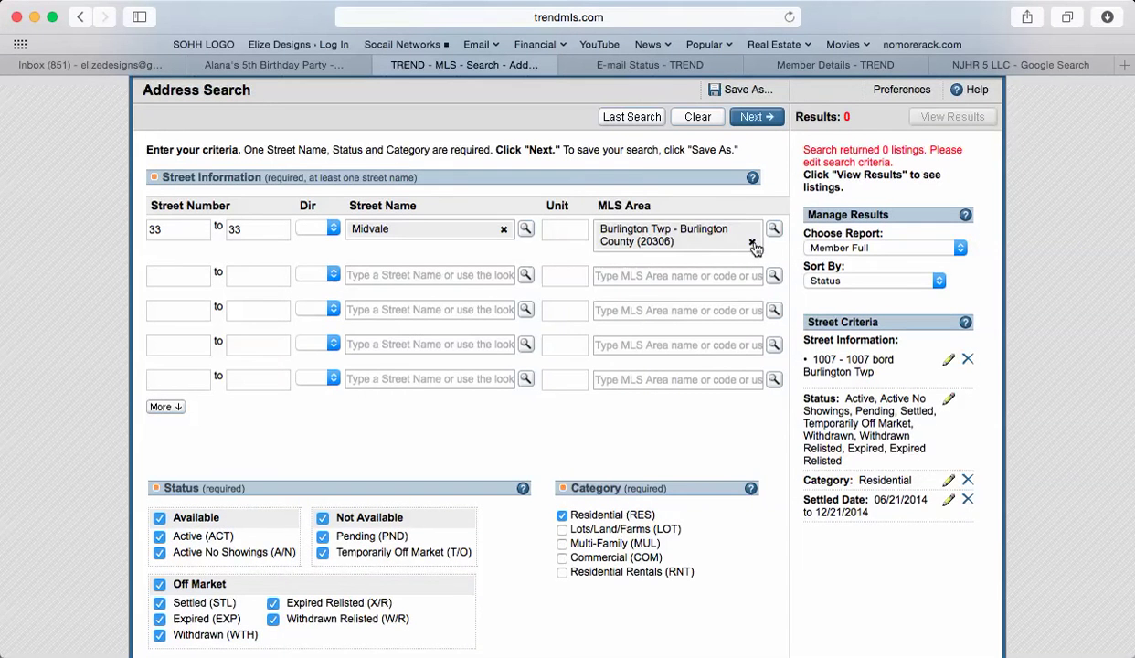
{"action": "left_click", "coordinate": [749, 231]}
{"action": "key", "text": "super+v"}
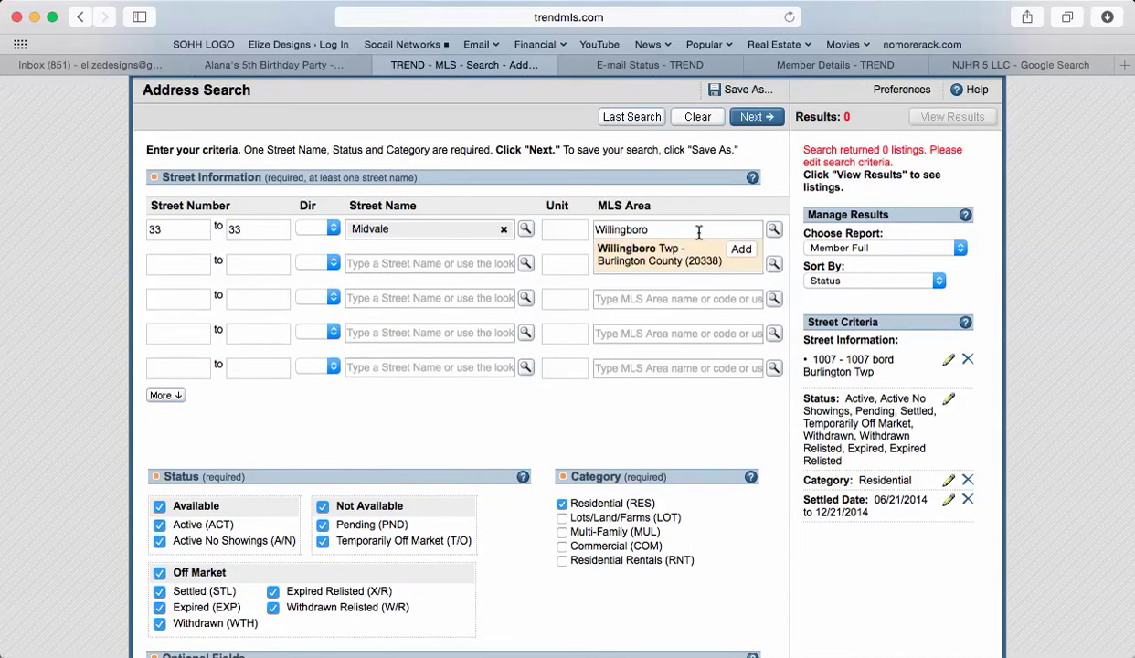
{"action": "left_click", "coordinate": [717, 250]}
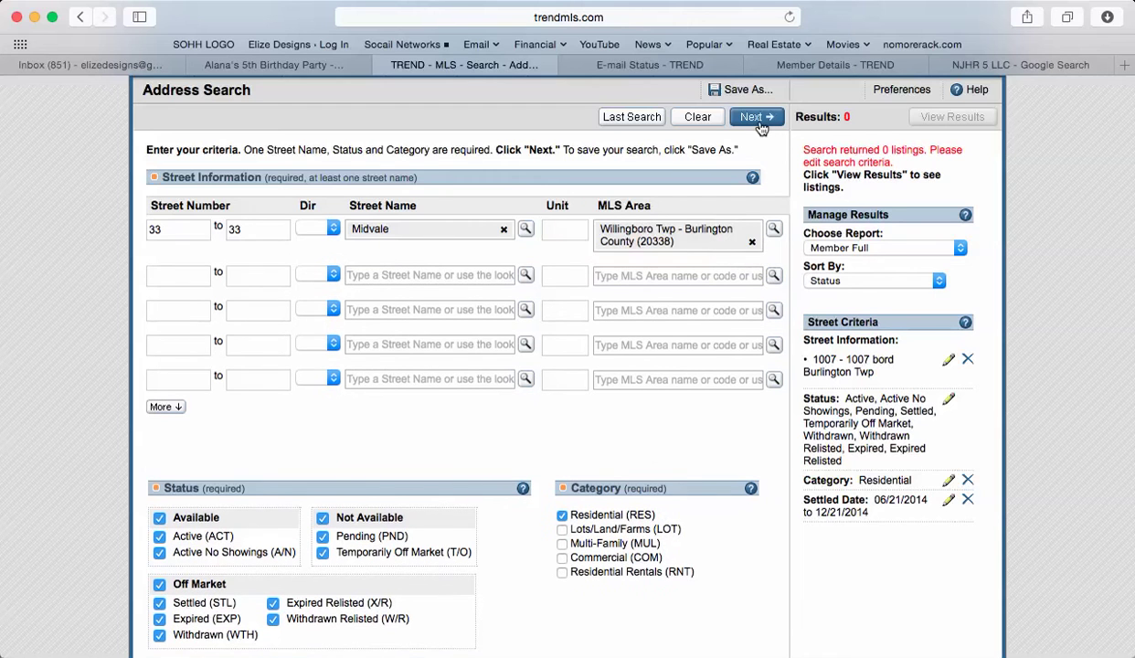
- Untick Available, Not Available and Off Market, tick Active (ACT), rerun, and open the single match
{"action": "left_click", "coordinate": [159, 517]}
{"action": "left_click", "coordinate": [160, 584]}
{"action": "left_click", "coordinate": [323, 517]}
{"action": "left_click", "coordinate": [159, 536]}
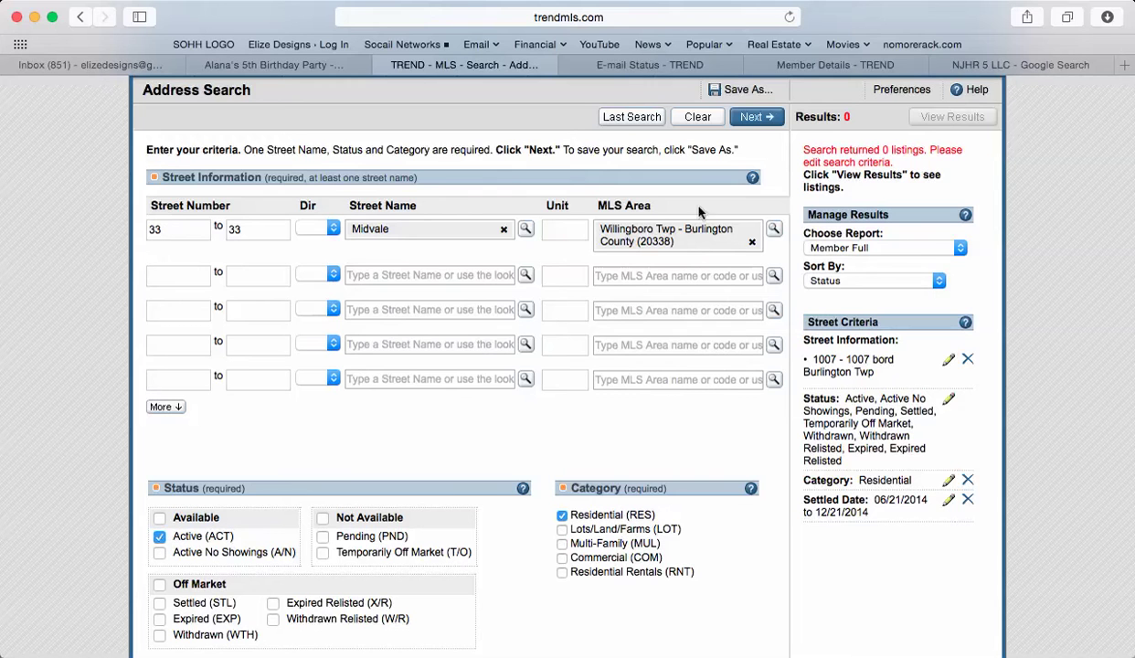
{"action": "left_click", "coordinate": [747, 119]}
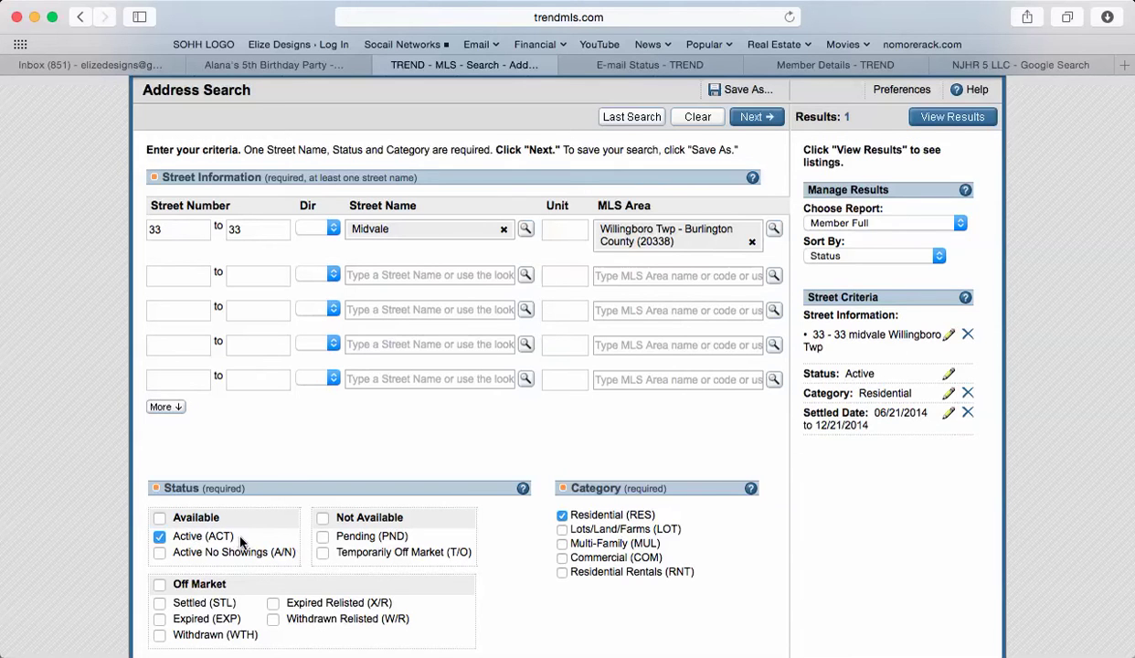
{"action": "left_click", "coordinate": [970, 123]}
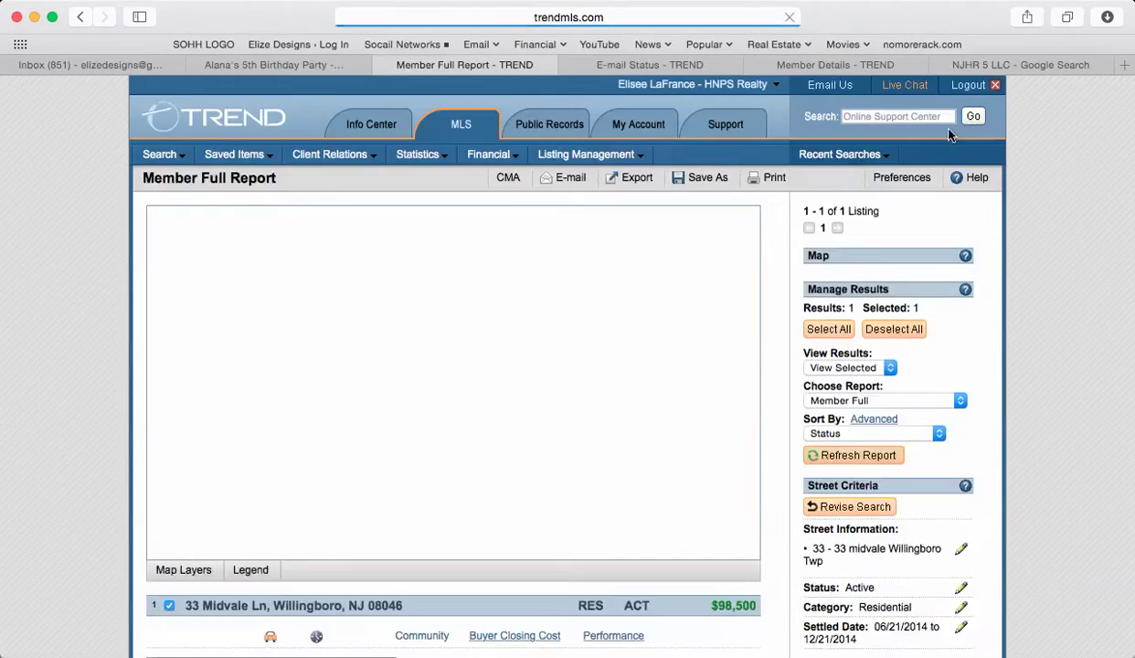
{"action": "scroll", "coordinate": [654, 366], "scroll_direction": "down", "scroll_amount": 2}
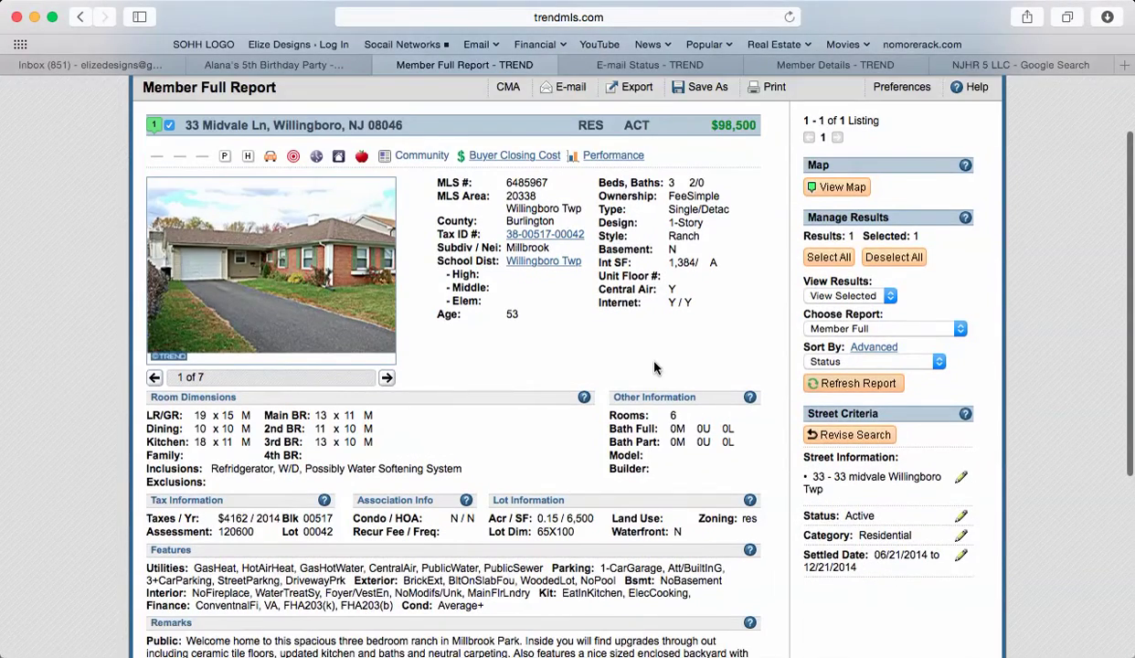
{"action": "scroll", "coordinate": [654, 368], "scroll_direction": "up", "scroll_amount": 1}
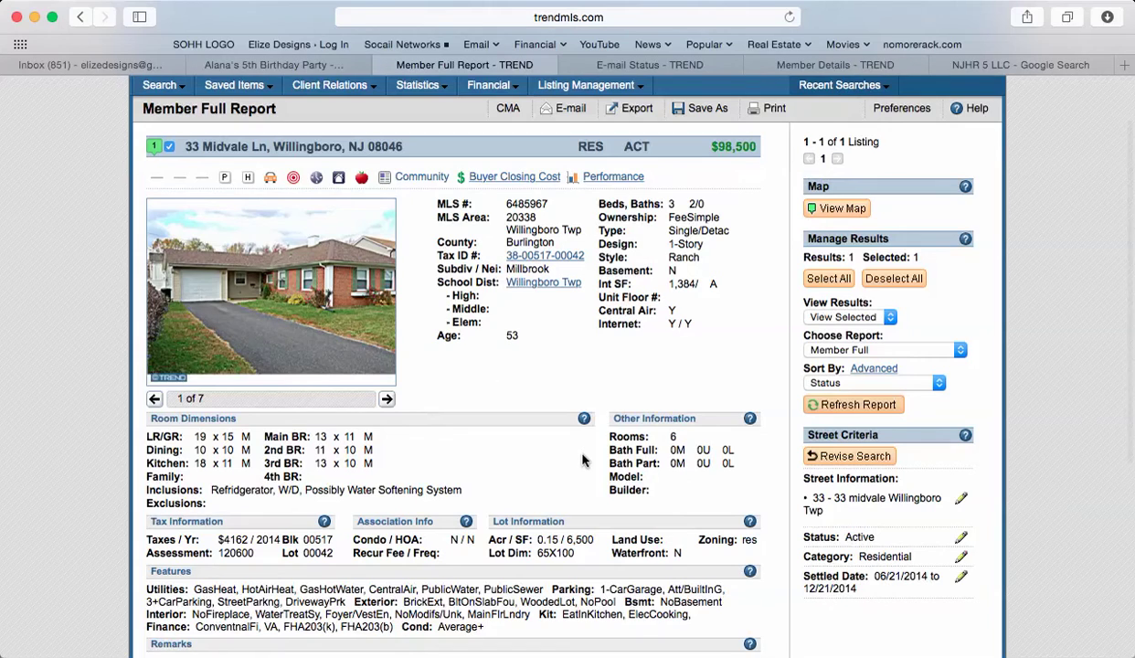
{"action": "scroll", "coordinate": [583, 460], "scroll_direction": "down", "scroll_amount": 6}
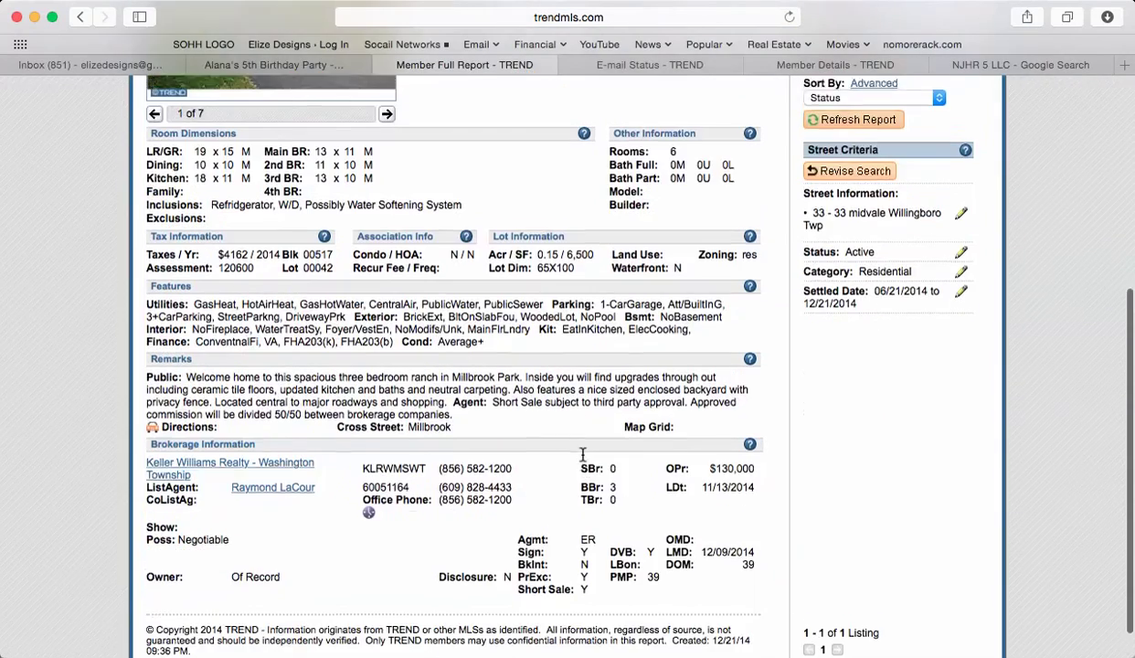
{"action": "scroll", "coordinate": [582, 454], "scroll_direction": "up", "scroll_amount": 7}
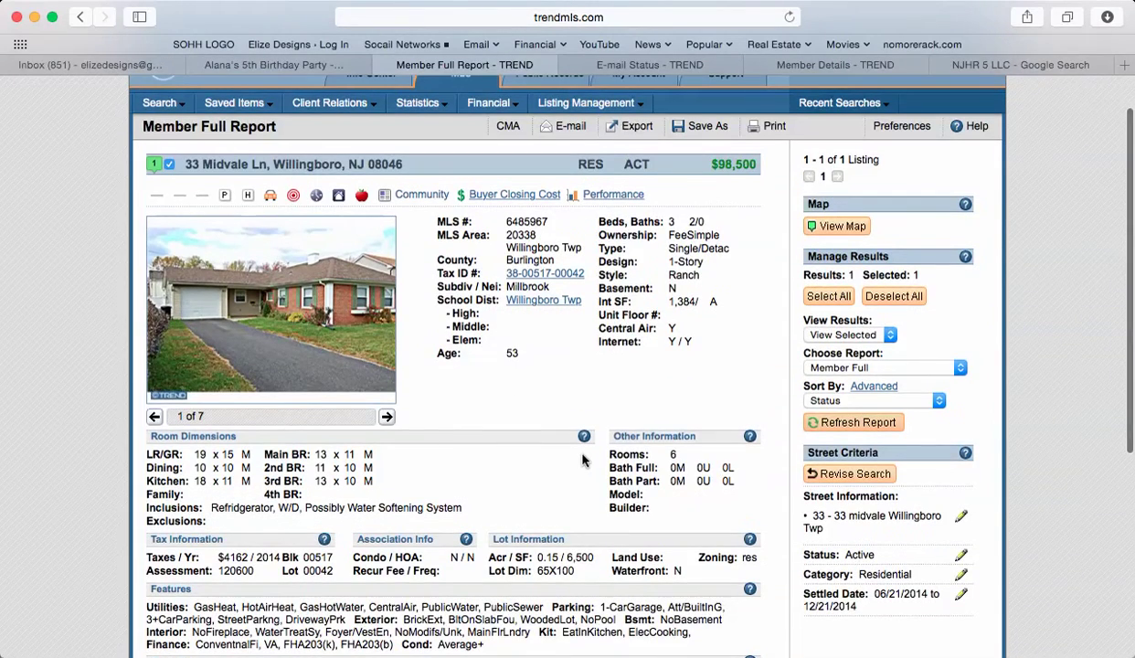
{"action": "key", "text": "super+Tab"}
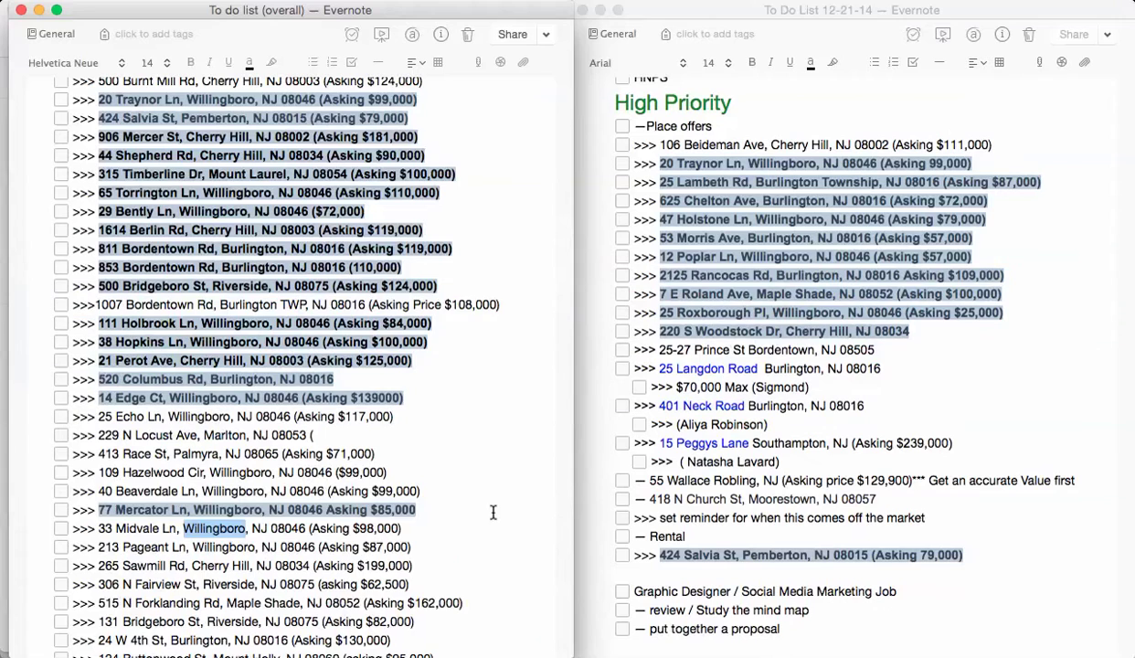
{"action": "left_click", "coordinate": [424, 509]}
{"action": "key", "text": "Return"}
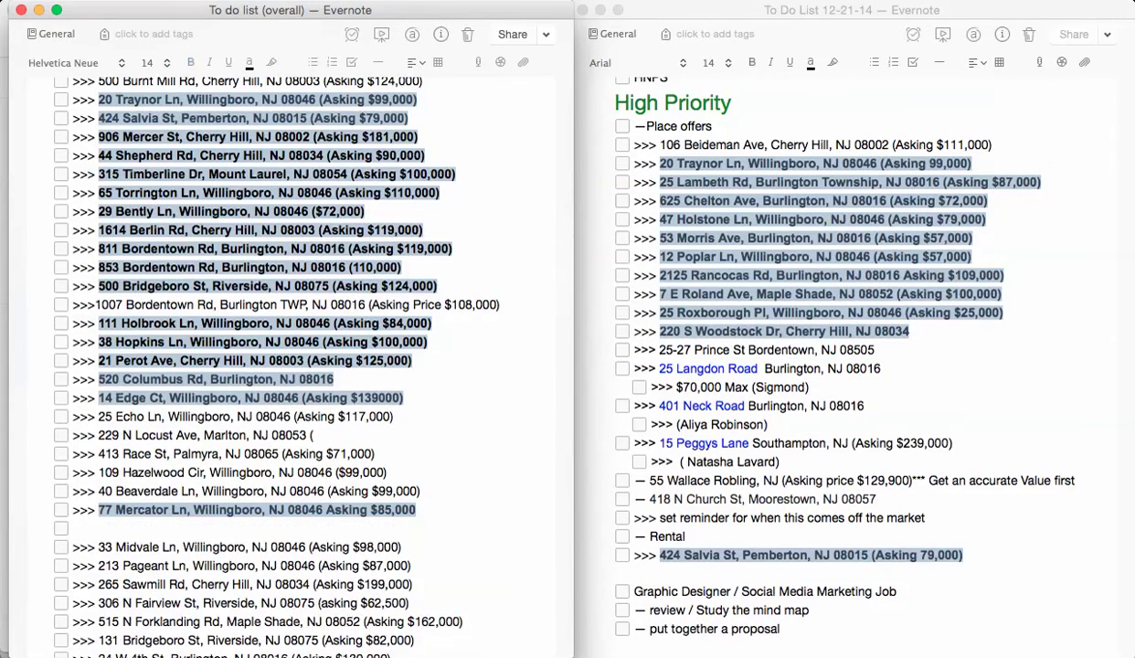
{"action": "left_click", "coordinate": [402, 546]}
{"action": "key", "text": "Return"}
{"action": "key", "text": "Tab"}
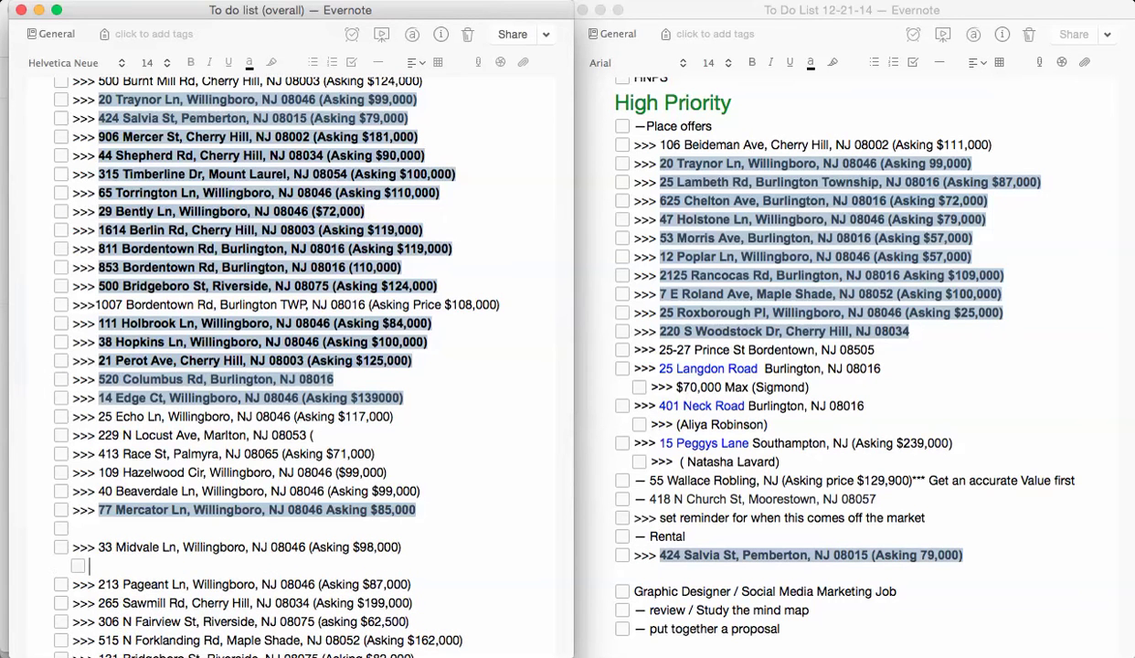
{"action": "type", "text": ">>> Offer 55,000"}
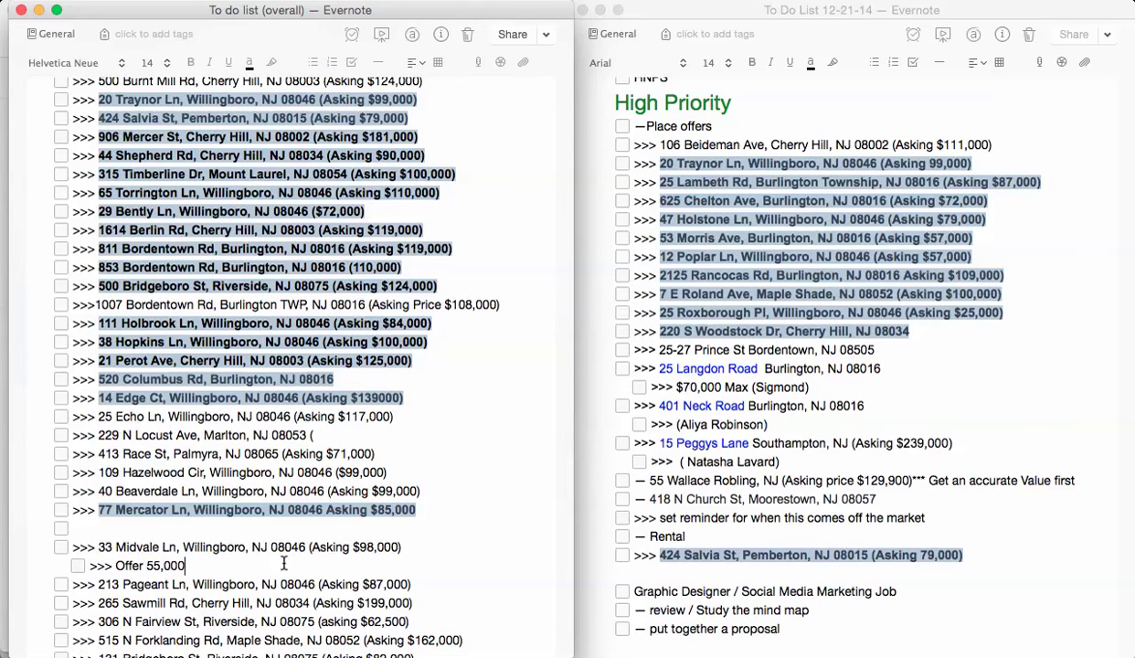
{"action": "key", "text": "super+Tab"}
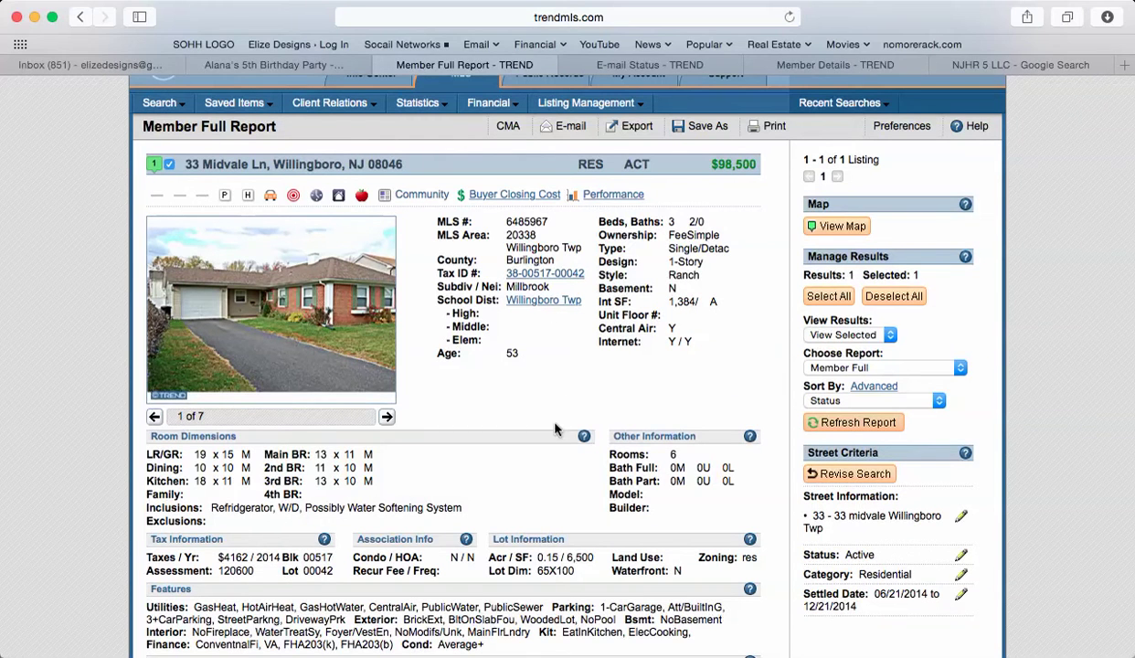
- Scroll to the listing agent's Member Details and start a Send E-mail message to them
{"action": "scroll", "coordinate": [542, 418], "scroll_direction": "down", "scroll_amount": 8}
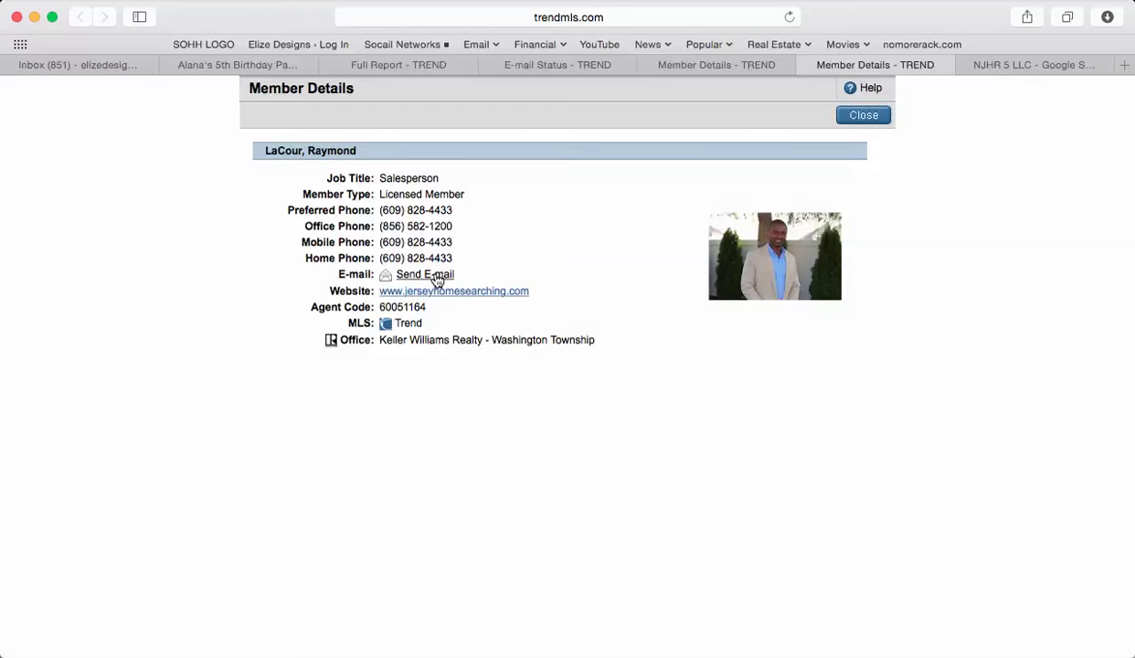
{"action": "left_click", "coordinate": [436, 278]}
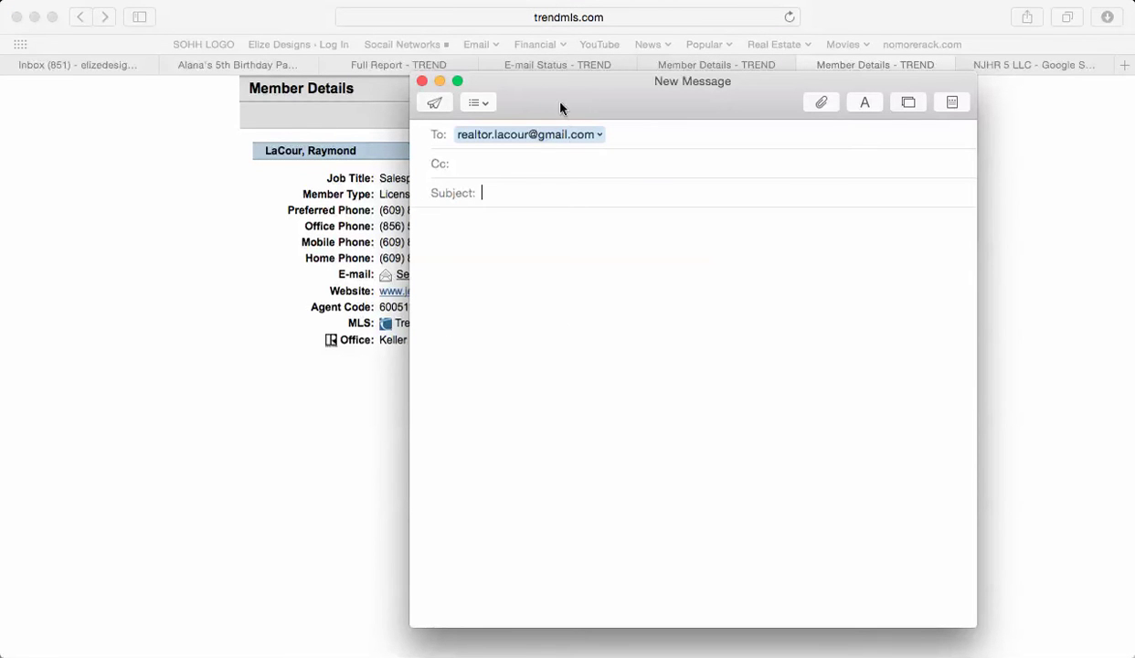
- Turn the agent's recipient token in the To field into selected plain-text address
{"action": "double_click", "coordinate": [518, 133]}
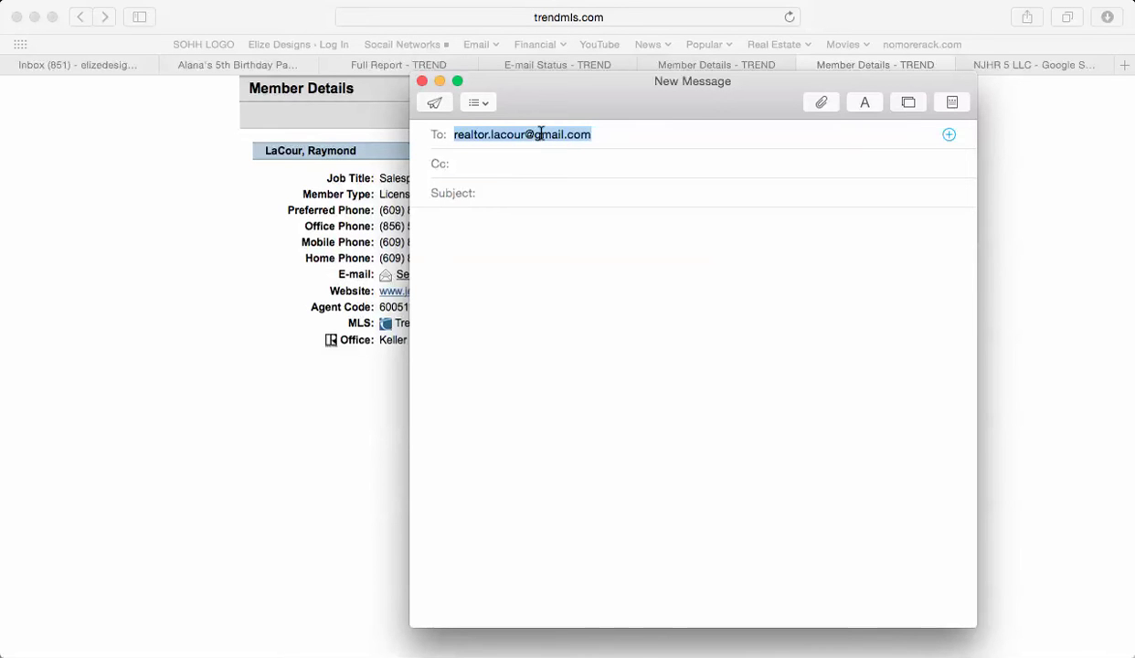
{"action": "key", "text": "super+Tab"}
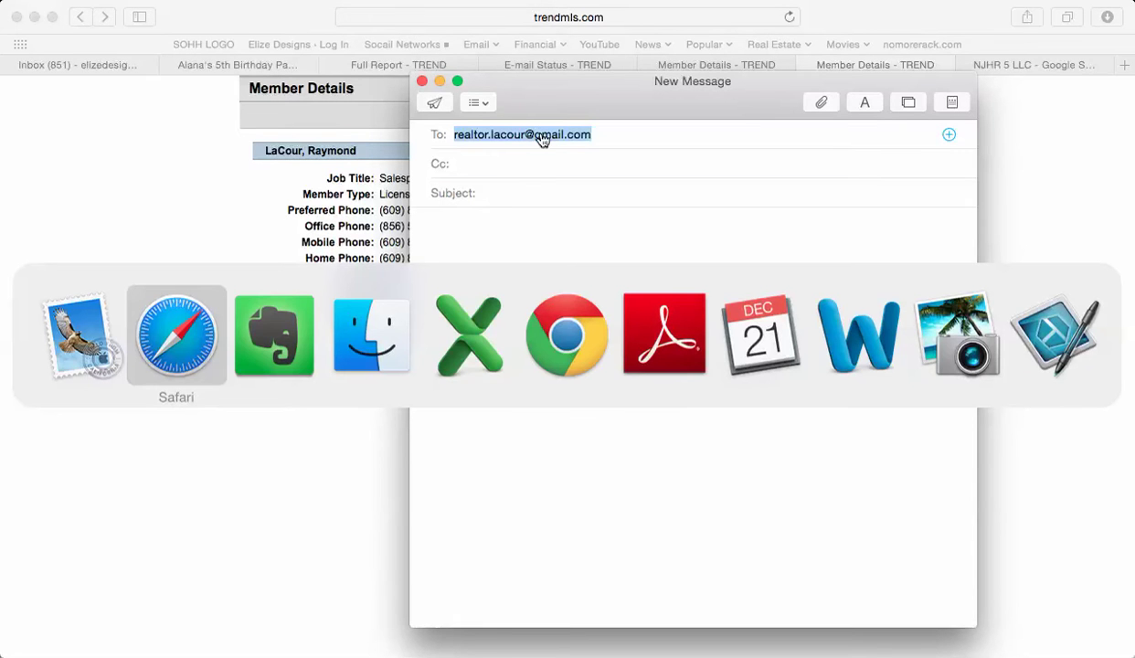
{"action": "key", "text": "super+Tab"}
{"action": "key", "text": "super+Tab"}
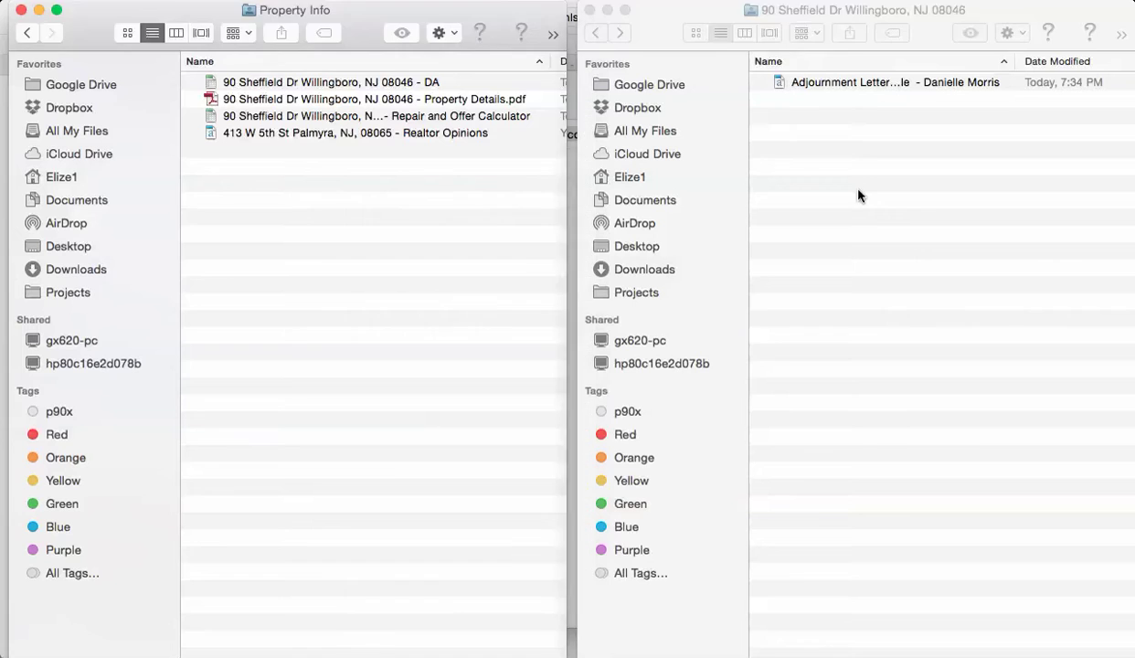
{"action": "left_click", "coordinate": [850, 192]}
{"action": "left_click", "coordinate": [384, 183]}
{"action": "left_click", "coordinate": [30, 34]}
{"action": "left_click", "coordinate": [30, 33]}
{"action": "left_click", "coordinate": [30, 34]}
{"action": "left_click", "coordinate": [30, 34]}
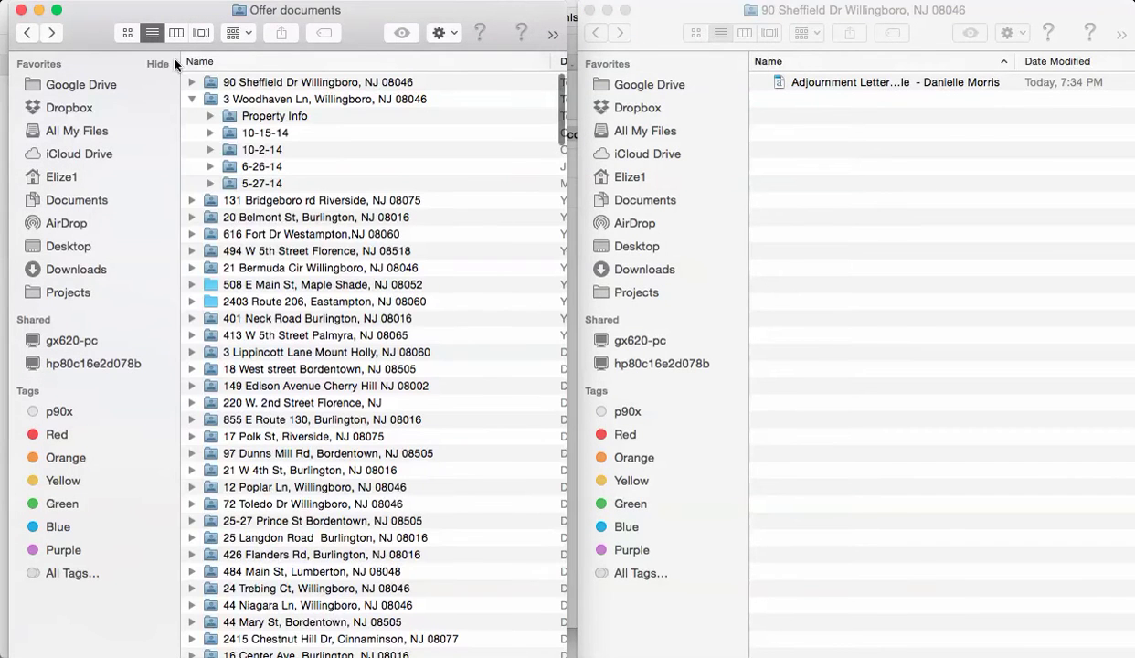
{"action": "left_click", "coordinate": [190, 98]}
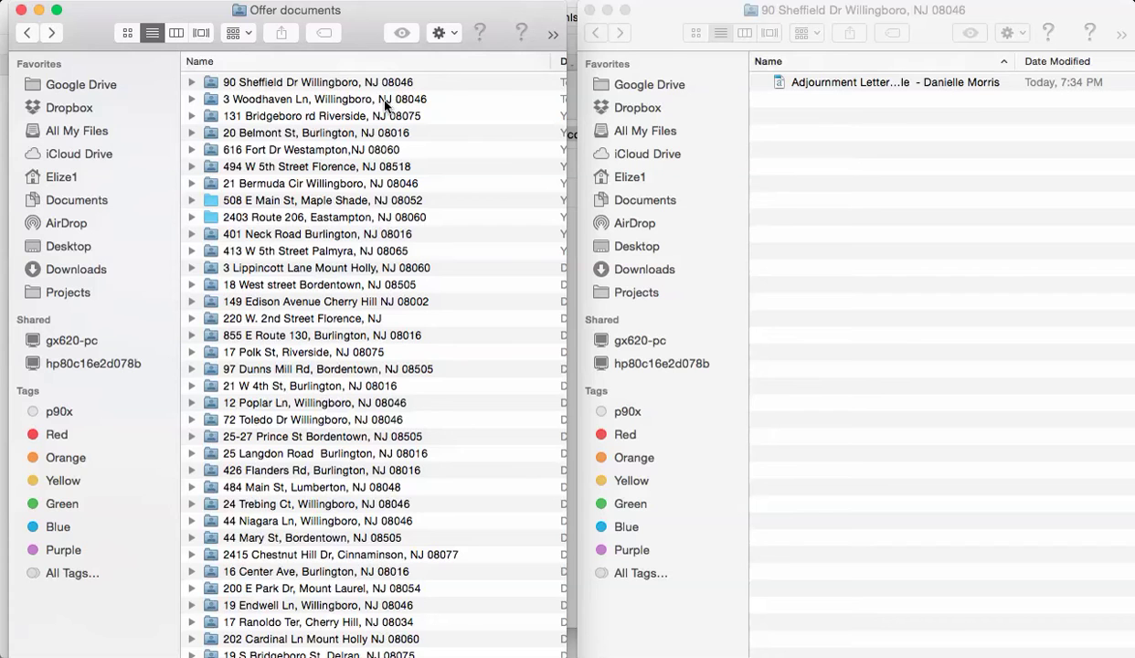
{"action": "left_click", "coordinate": [270, 84]}
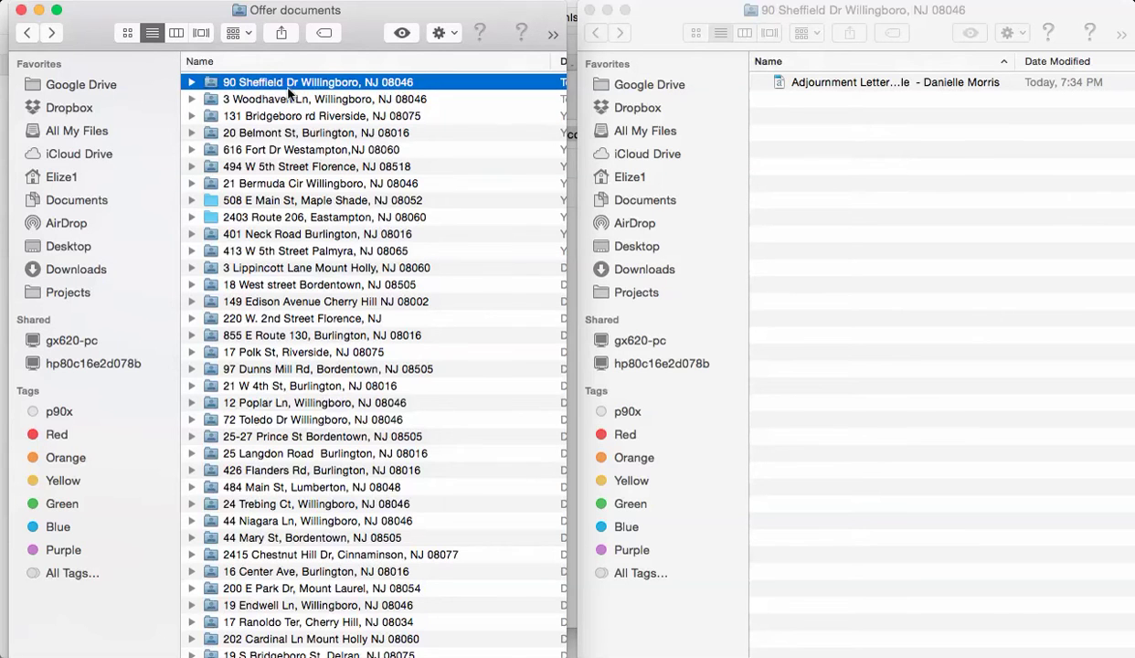
{"action": "key", "text": "super+d"}
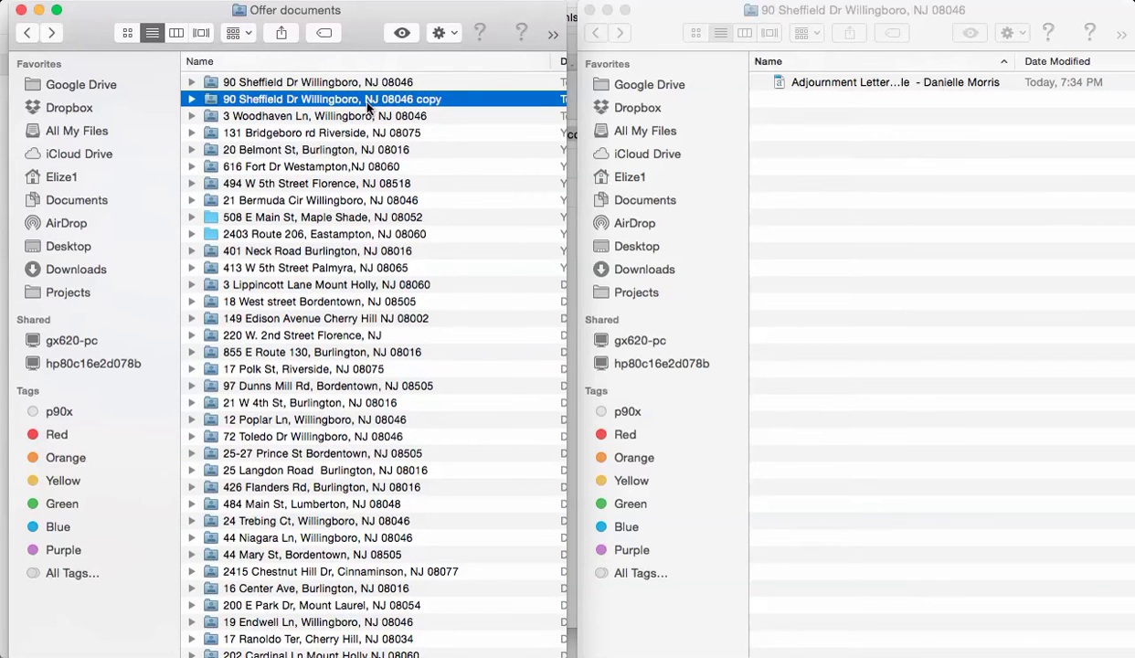
{"action": "key", "text": "super+Tab"}
{"action": "key", "text": "super+Tab"}
{"action": "key", "text": "super+Tab"}
{"action": "key", "text": "super+Tab"}
{"action": "key", "text": "super+Tab"}
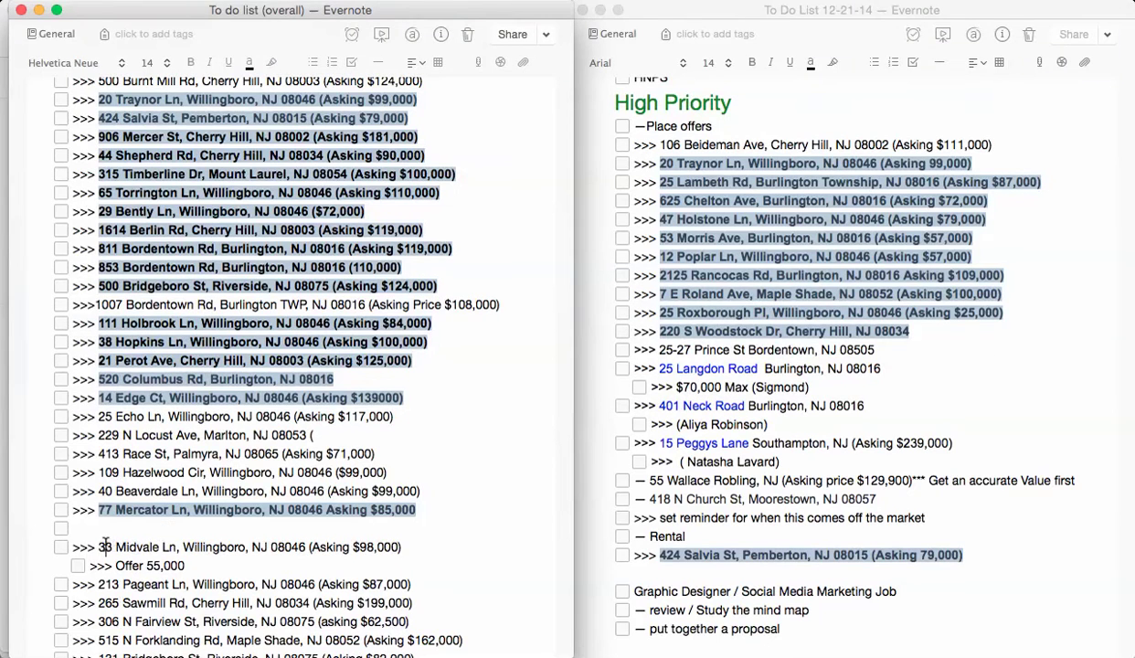
{"action": "left_click_drag", "start_coordinate": [99, 546], "coordinate": [286, 543]}
{"action": "key", "text": "super+c"}
{"action": "key", "text": "super+Tab"}
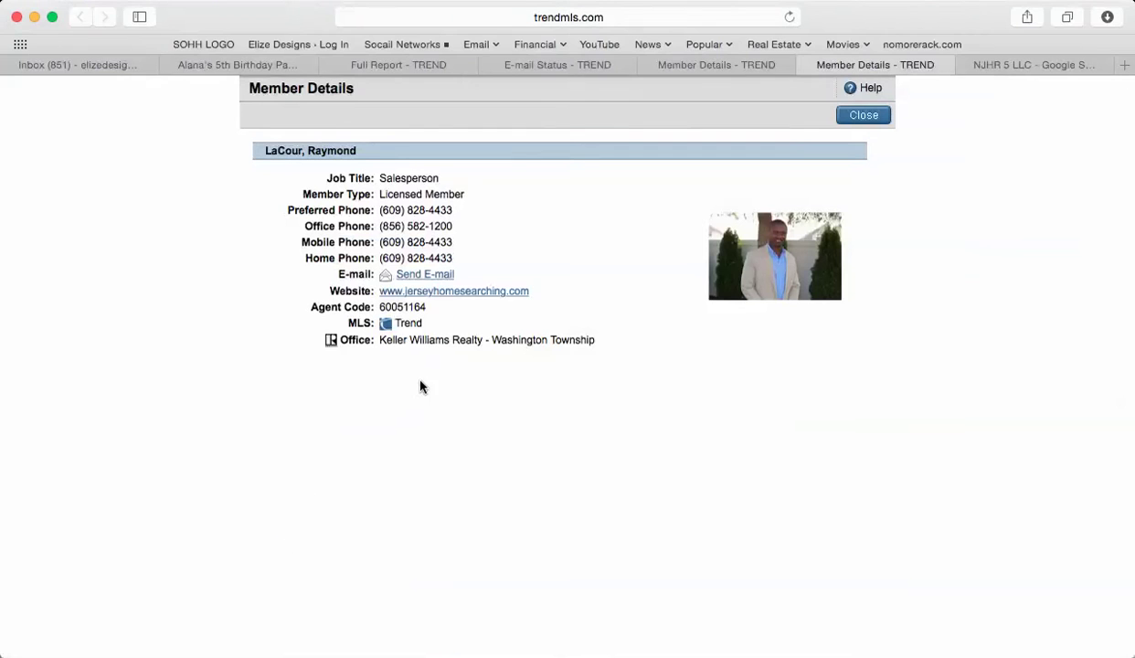
{"action": "key", "text": "super+Tab"}
{"action": "key", "text": "super+Tab"}
{"action": "key", "text": "super+Tab"}
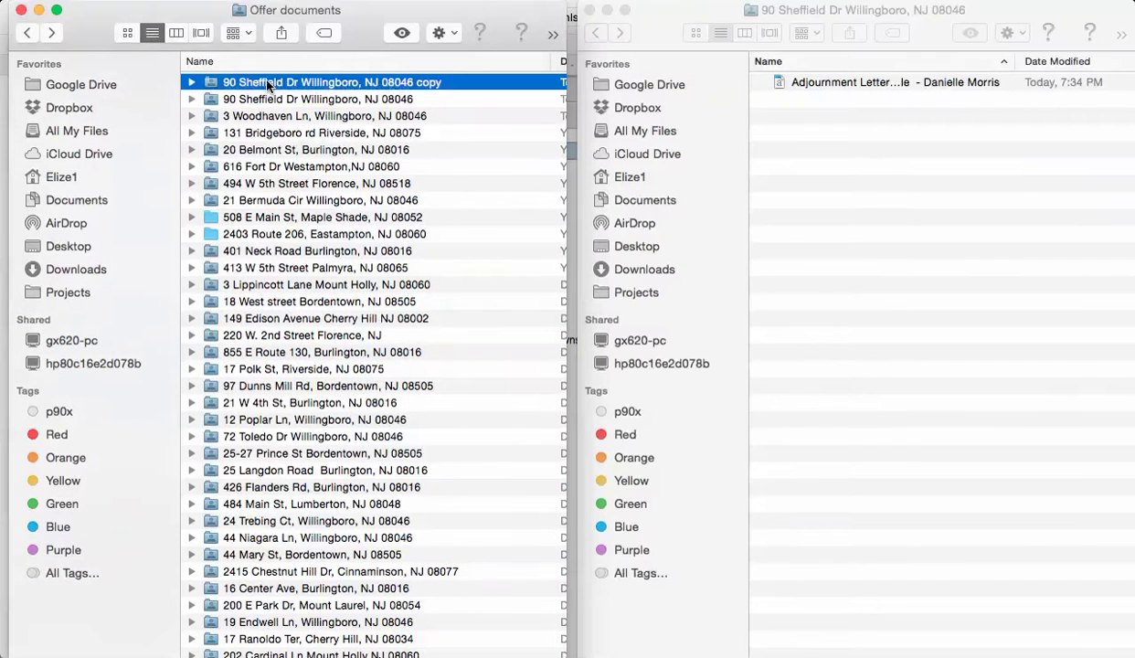
{"action": "left_click", "coordinate": [267, 82]}
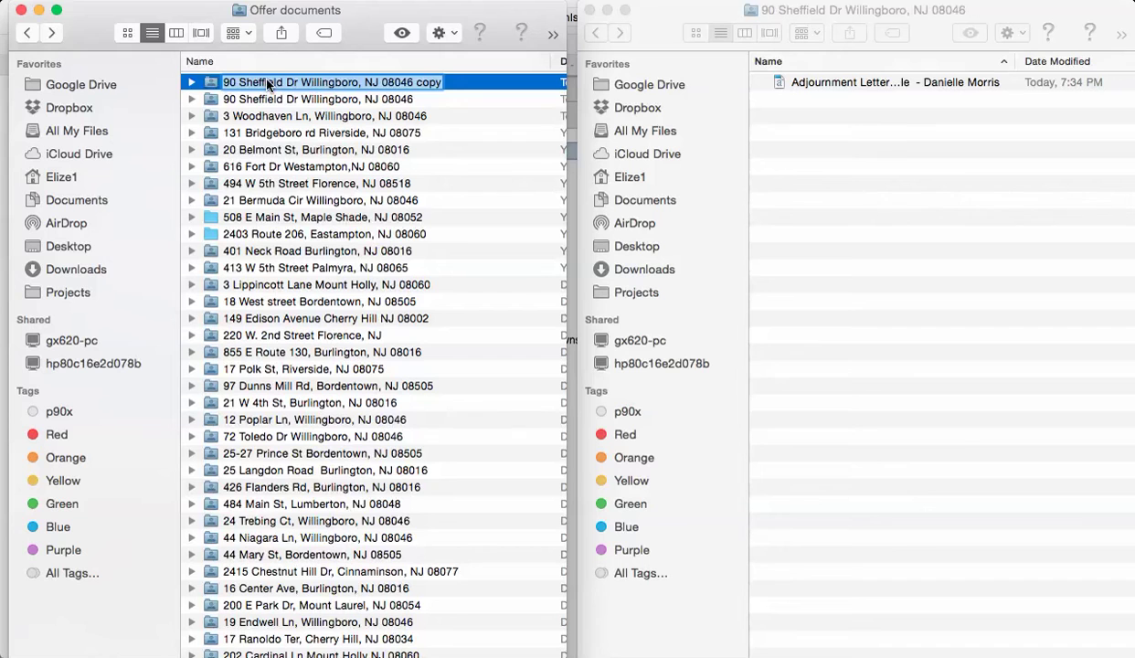
{"action": "key", "text": "super+v"}
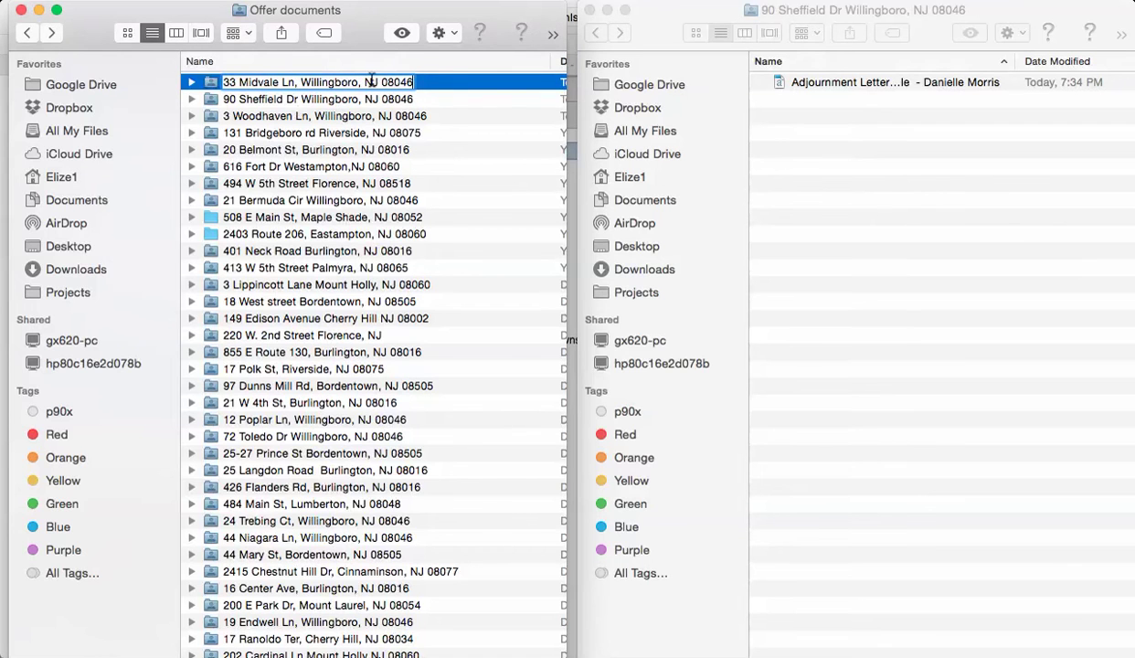
{"action": "left_click", "coordinate": [433, 99]}
{"action": "left_click", "coordinate": [256, 84]}
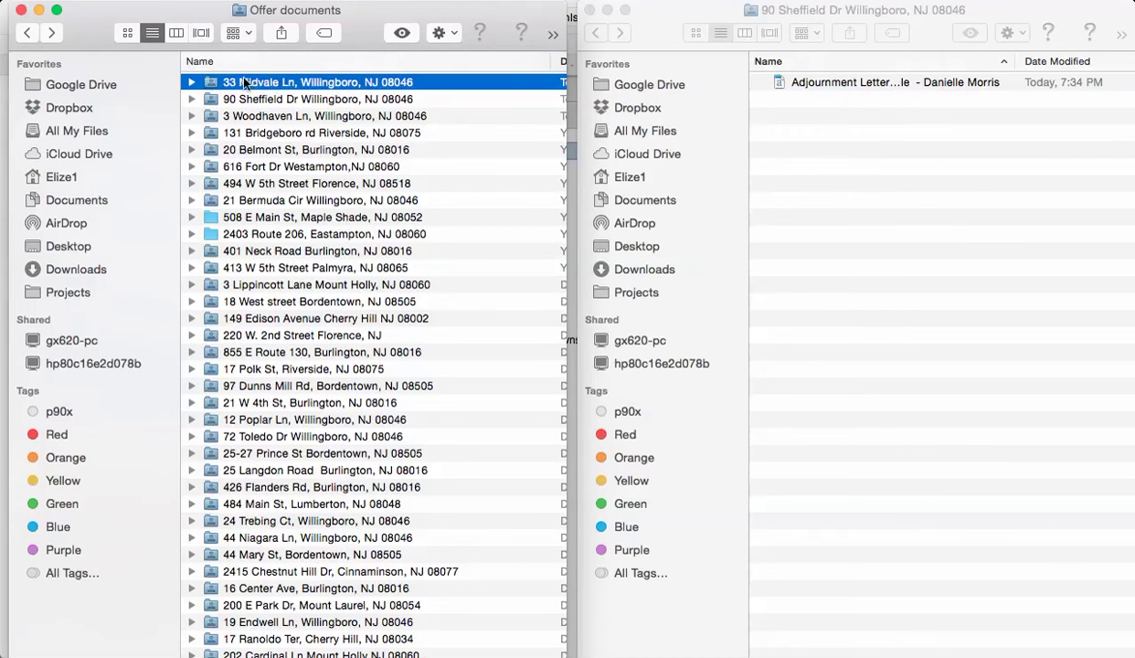
{"action": "double_click", "coordinate": [296, 84]}
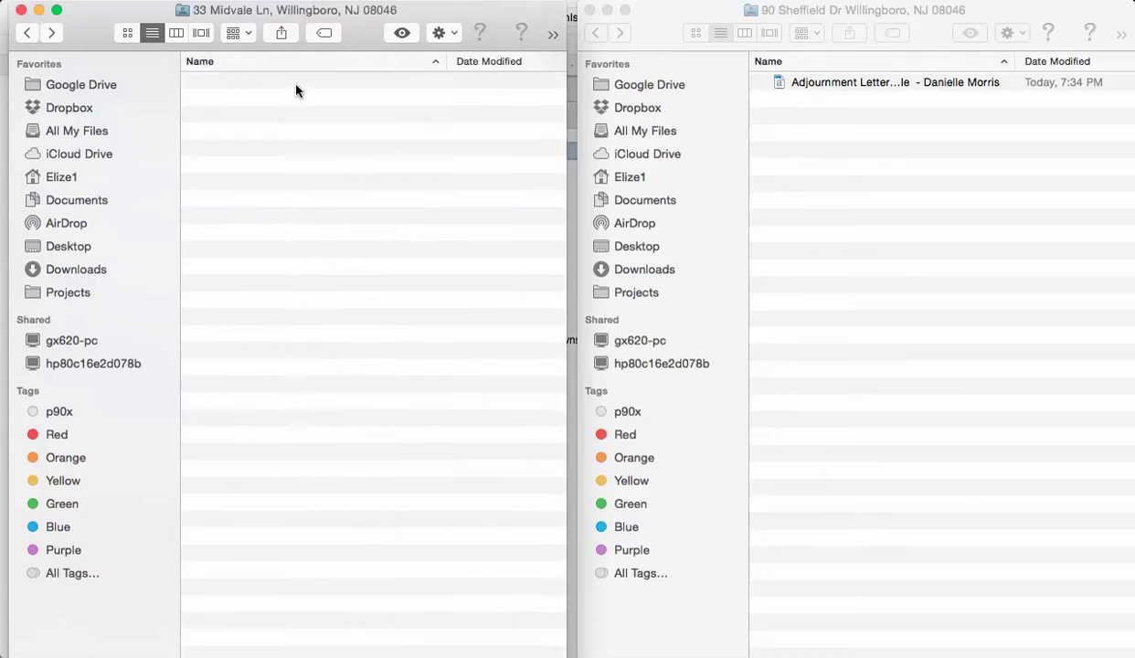
{"action": "left_click", "coordinate": [27, 35]}
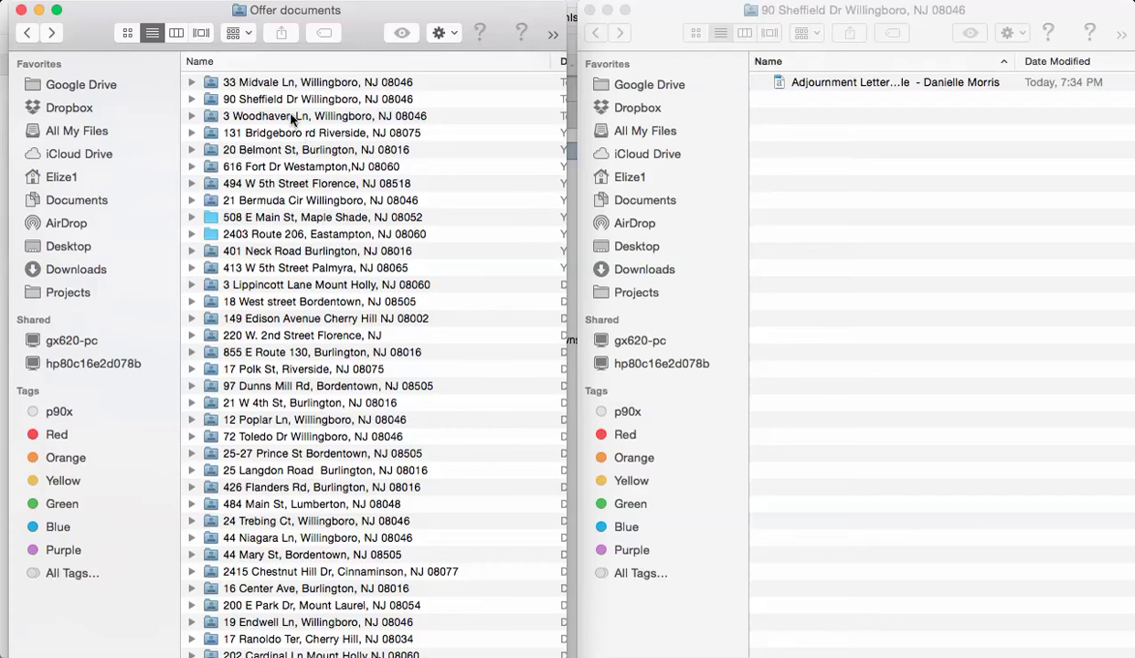
{"action": "left_click", "coordinate": [290, 98]}
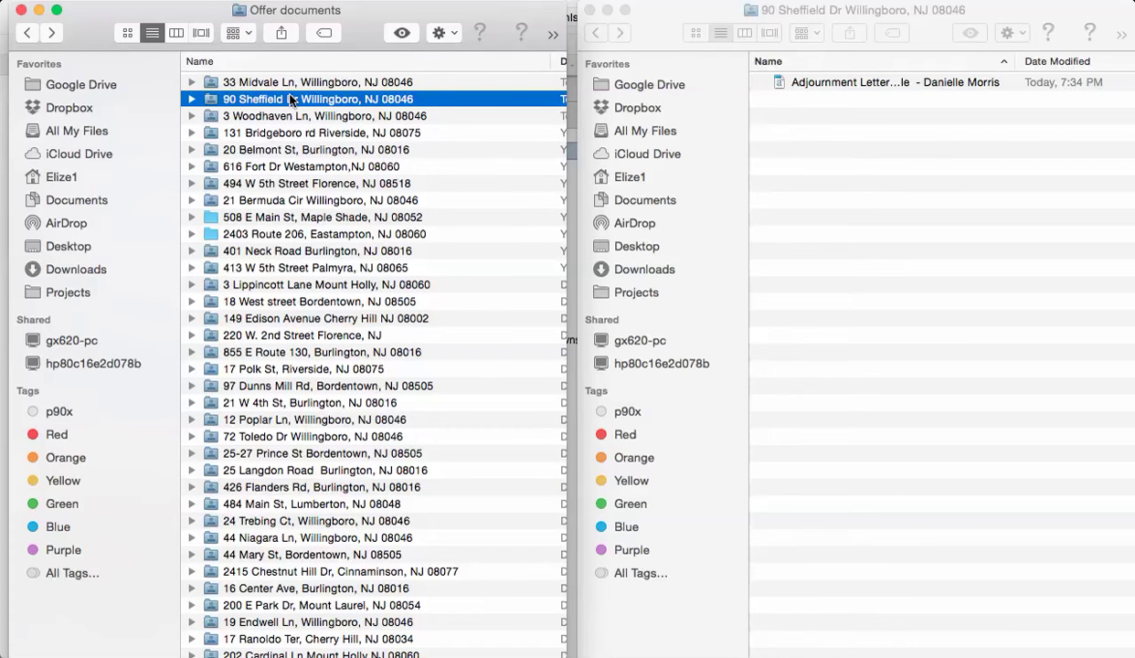
{"action": "key", "text": "super+d"}
- Try renaming the extra copy, dismiss the name-taken alert, and drag the copy to Trash
{"action": "left_click", "coordinate": [304, 117]}
{"action": "key", "text": "Return"}
{"action": "key", "text": "Right"}
{"action": "key", "text": "BackSpace"}
{"action": "key", "text": "BackSpace"}
{"action": "key", "text": "BackSpace"}
{"action": "key", "text": "BackSpace"}
{"action": "key", "text": "BackSpace"}
{"action": "key", "text": "Return"}
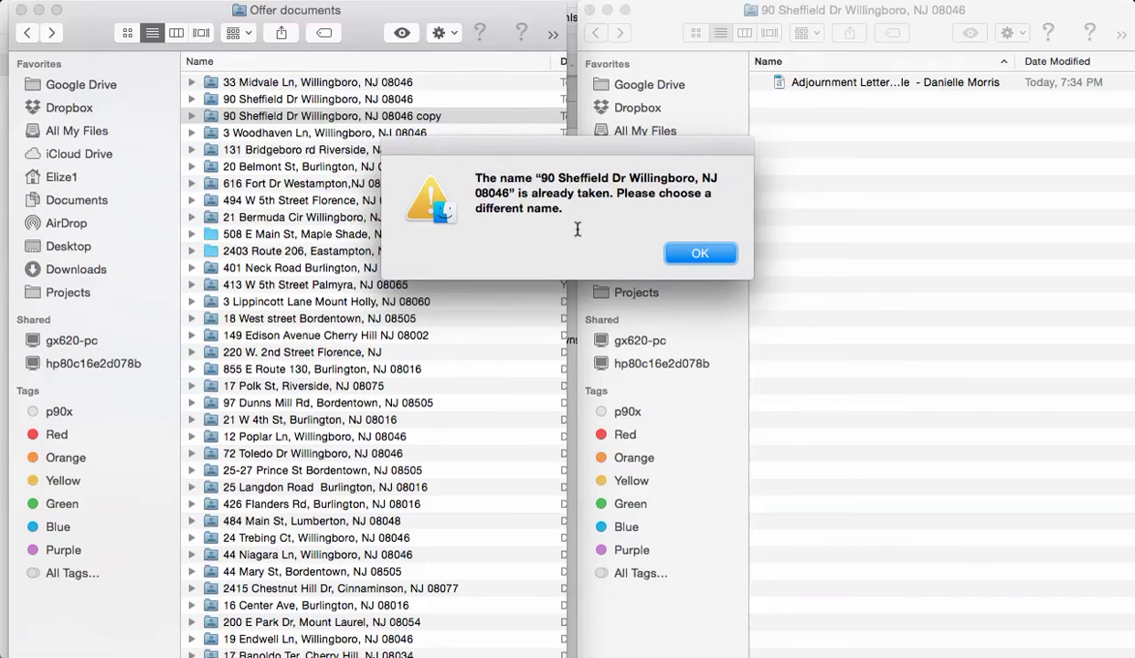
{"action": "left_click", "coordinate": [688, 254]}
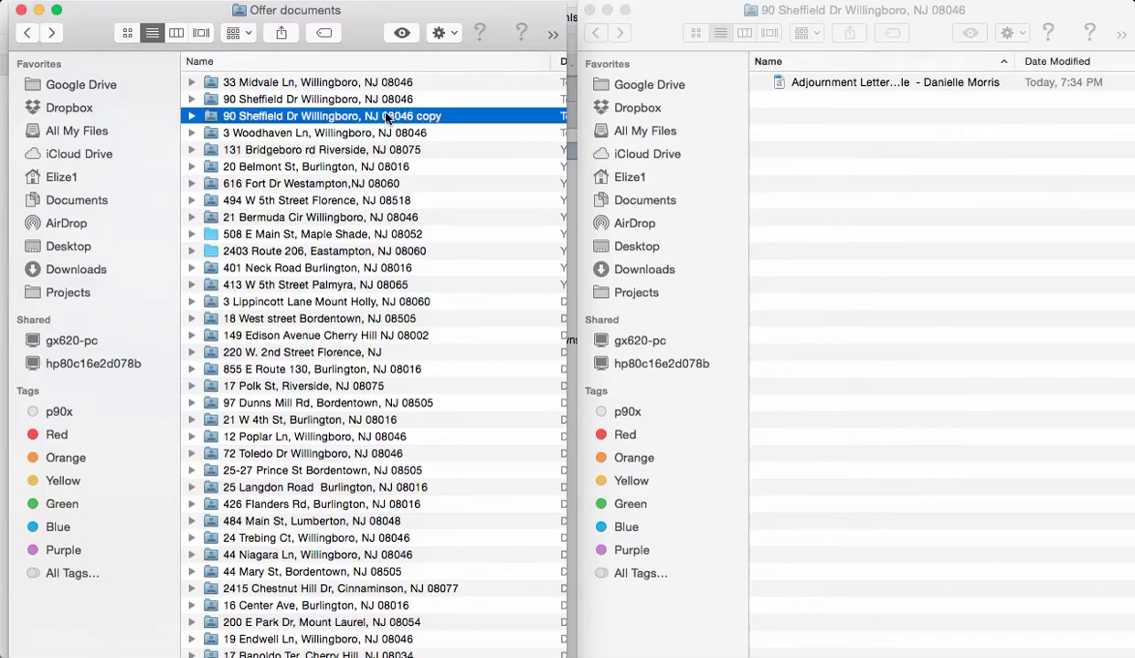
{"action": "left_click", "coordinate": [203, 114]}
{"action": "left_click_drag", "start_coordinate": [209, 118], "coordinate": [1015, 650]}
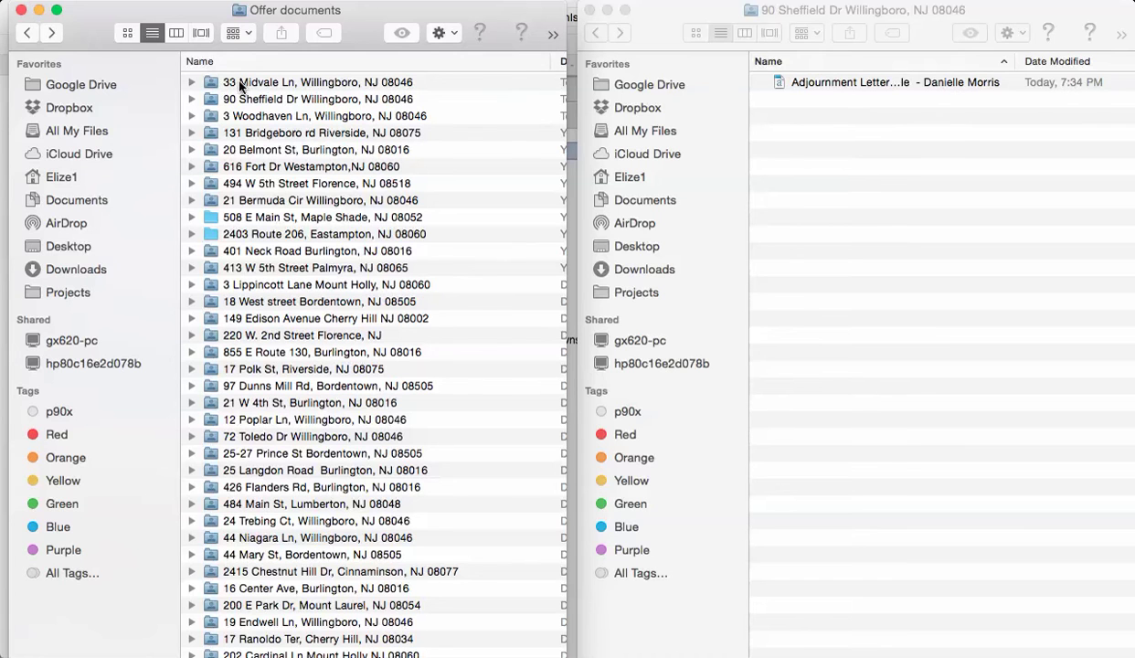
{"action": "left_click", "coordinate": [212, 84]}
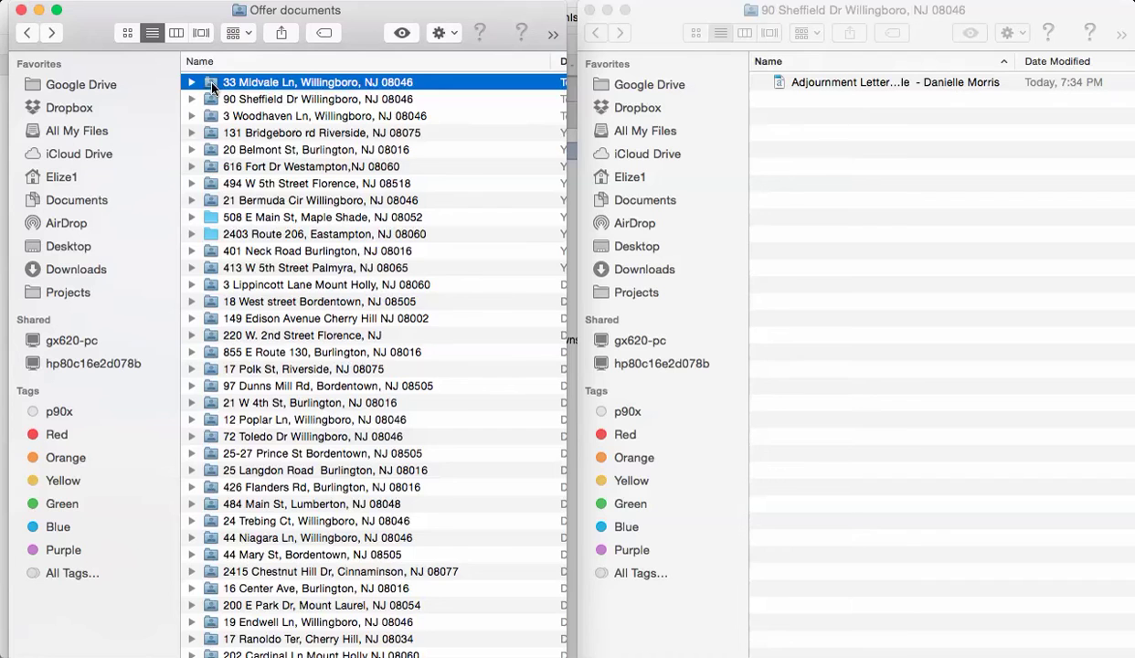
{"action": "double_click", "coordinate": [212, 84]}
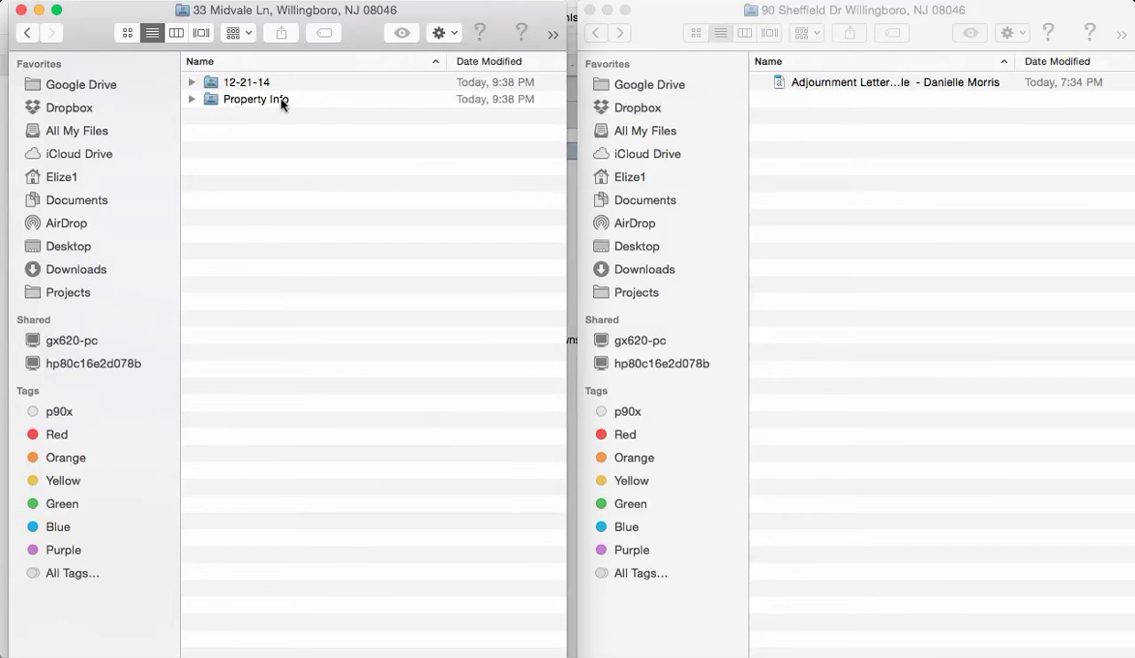
{"action": "left_click", "coordinate": [228, 84]}
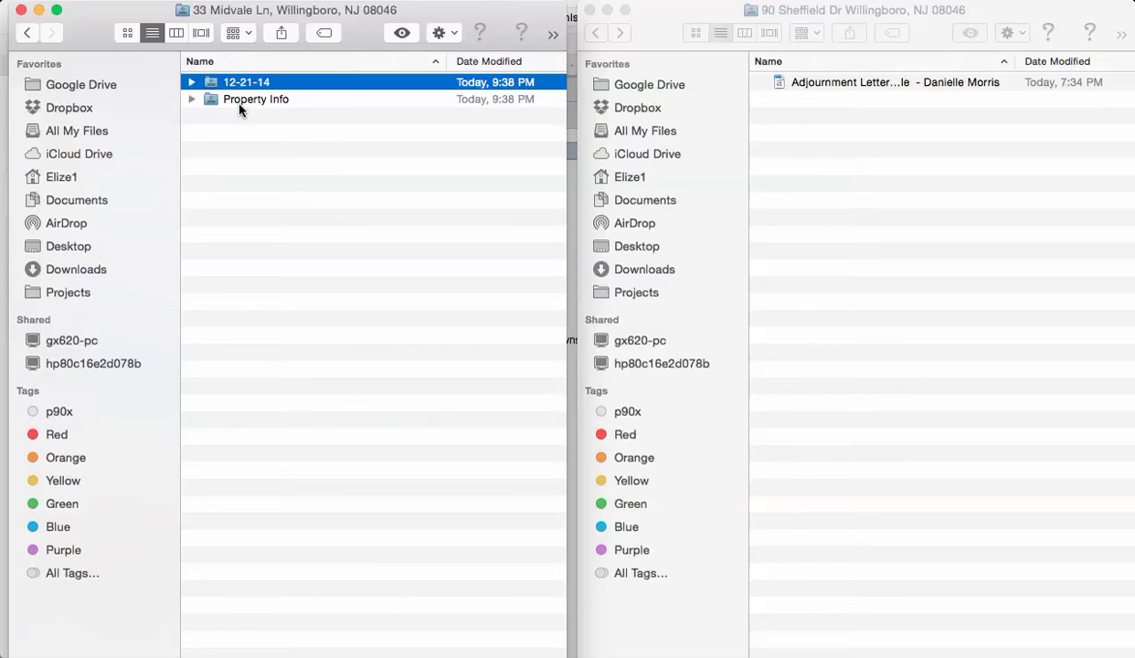
{"action": "key", "text": "super+d"}
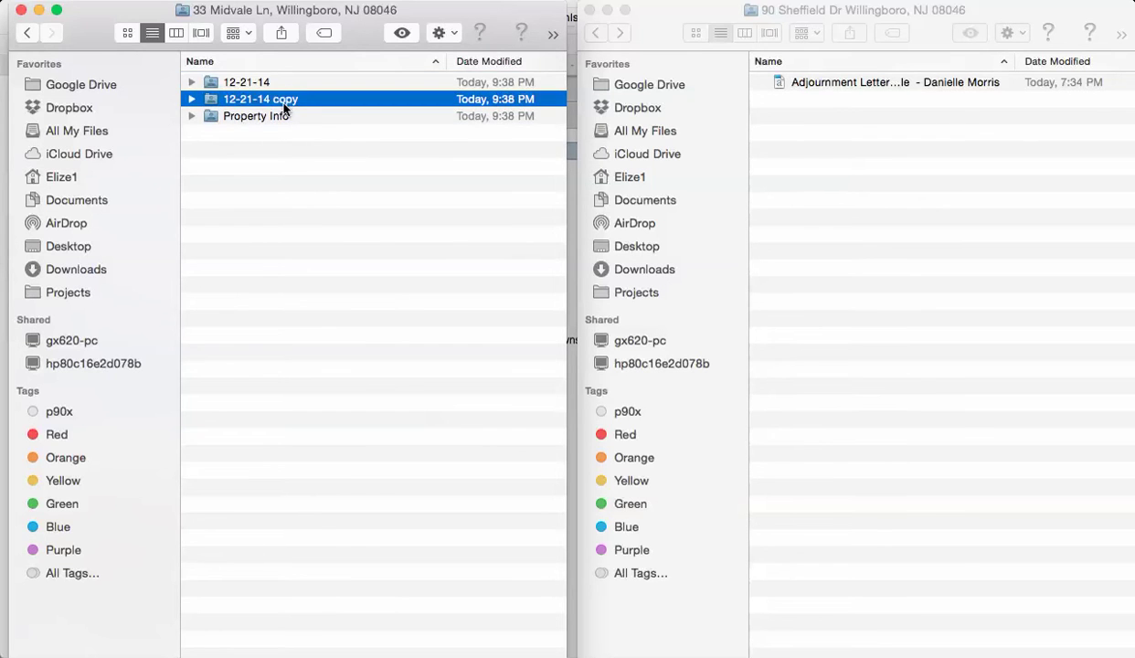
{"action": "left_click", "coordinate": [283, 100]}
{"action": "key", "text": "Right"}
{"action": "key", "text": "BackSpace"}
{"action": "key", "text": "BackSpace"}
{"action": "key", "text": "BackSpace"}
{"action": "key", "text": "BackSpace"}
{"action": "key", "text": "BackSpace"}
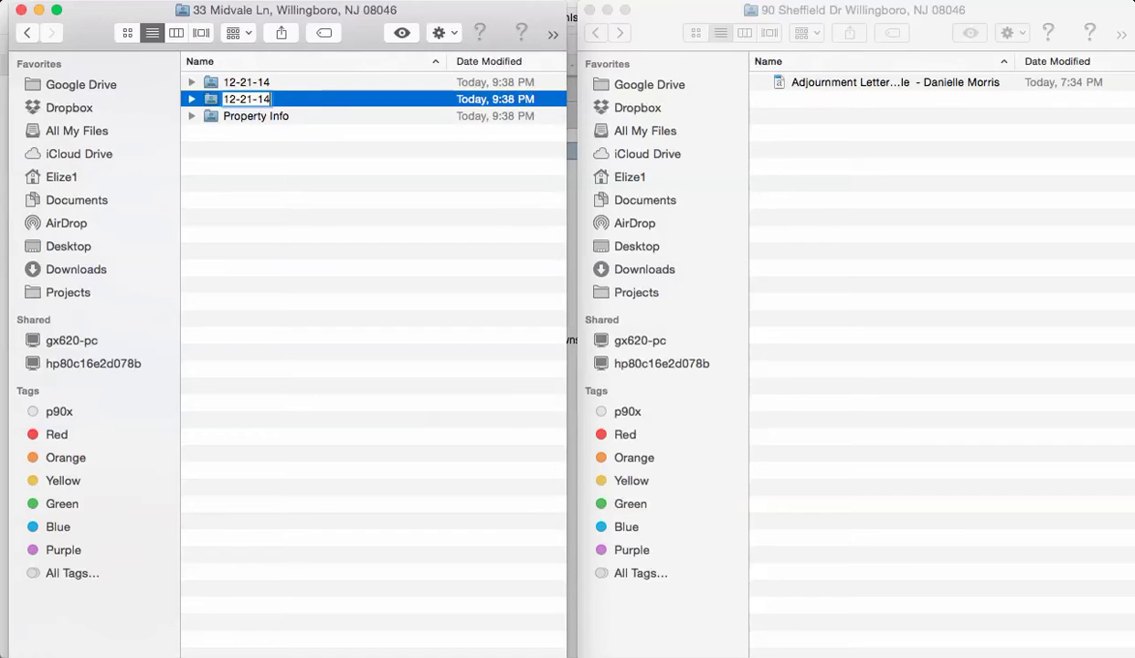
{"action": "key", "text": "Left"}
{"action": "key", "text": "Left"}
{"action": "key", "text": "Left"}
- Finish renaming the duplicate folder to 12-22-14 and open it
{"action": "key", "text": "BackSpace"}
{"action": "type", "text": "2"}
{"action": "key", "text": "Return"}
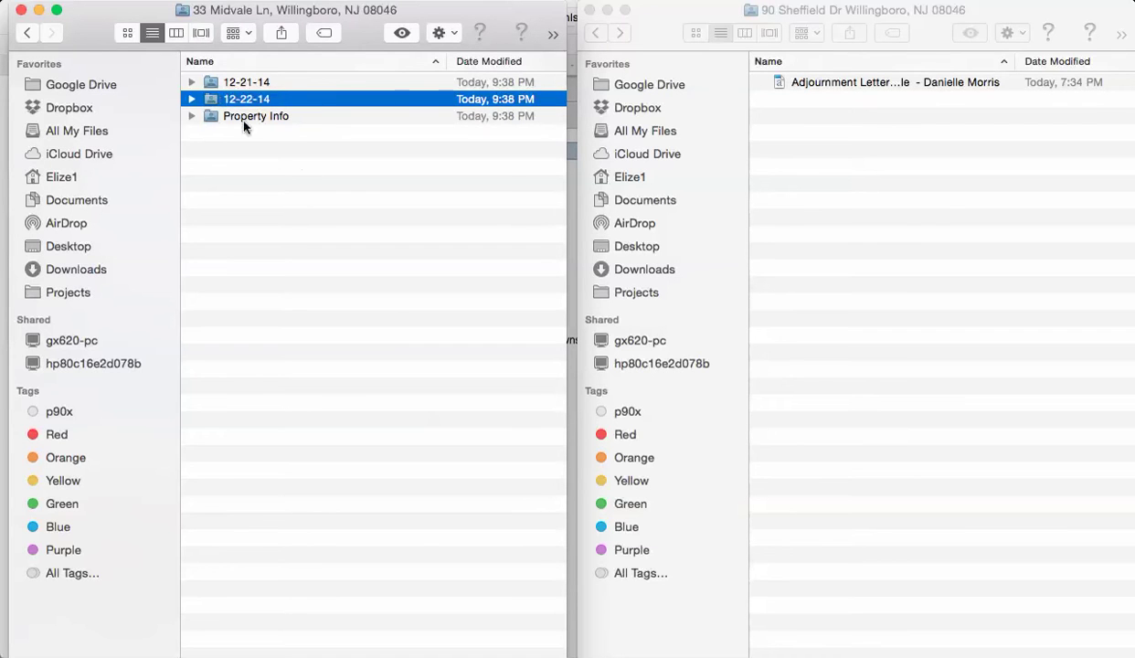
{"action": "double_click", "coordinate": [211, 100]}
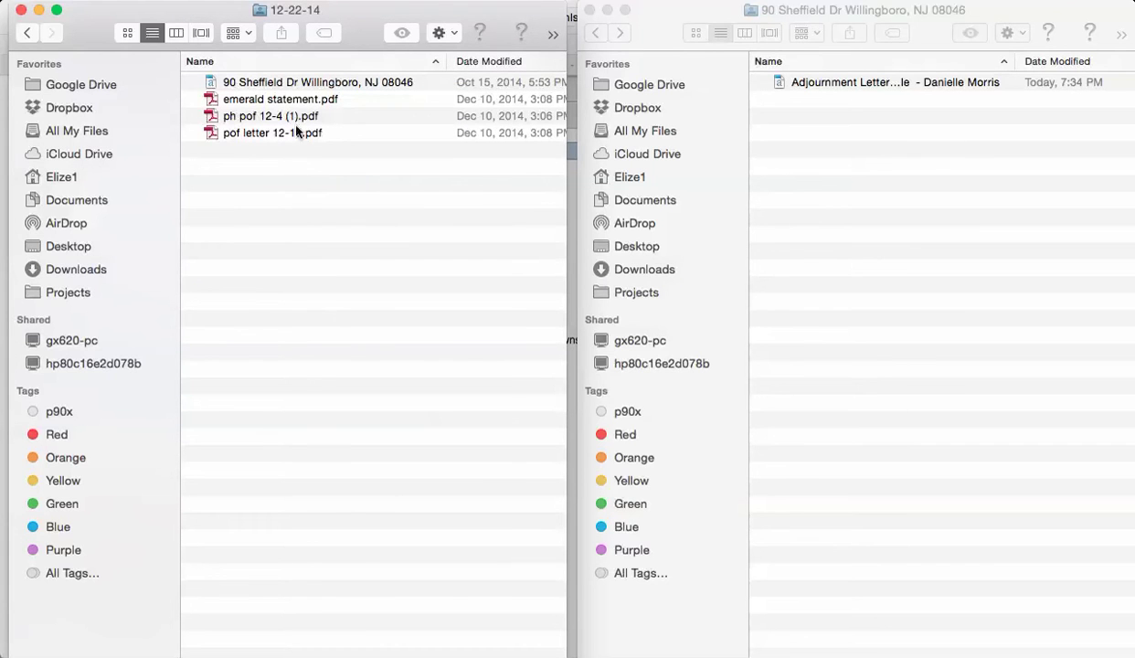
{"action": "left_click", "coordinate": [240, 84]}
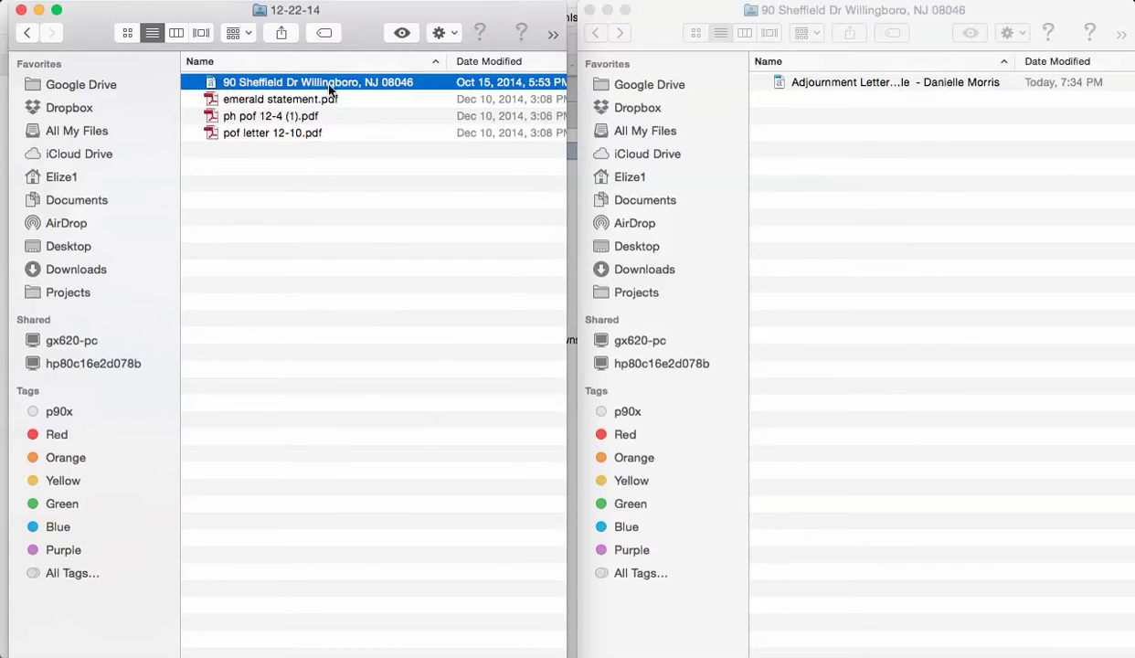
{"action": "left_click", "coordinate": [352, 84]}
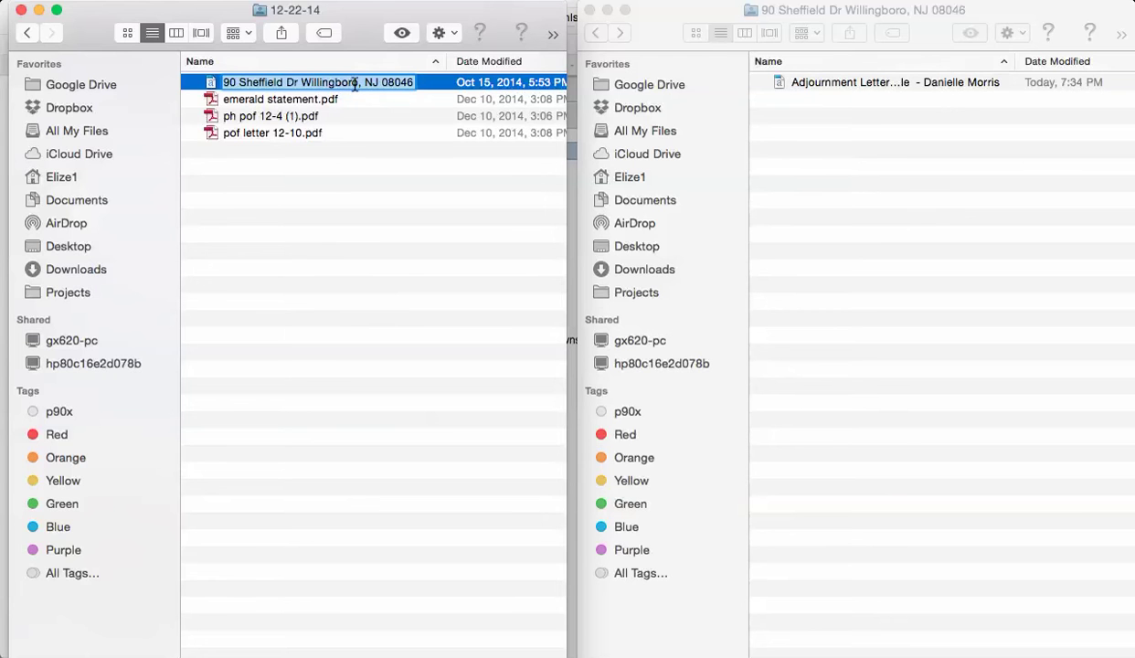
{"action": "type", "text": "12-21-14"}
{"action": "key", "text": "super+z"}
{"action": "key", "text": "super+Tab"}
{"action": "key", "text": "super+Tab"}
{"action": "key", "text": "super+Tab"}
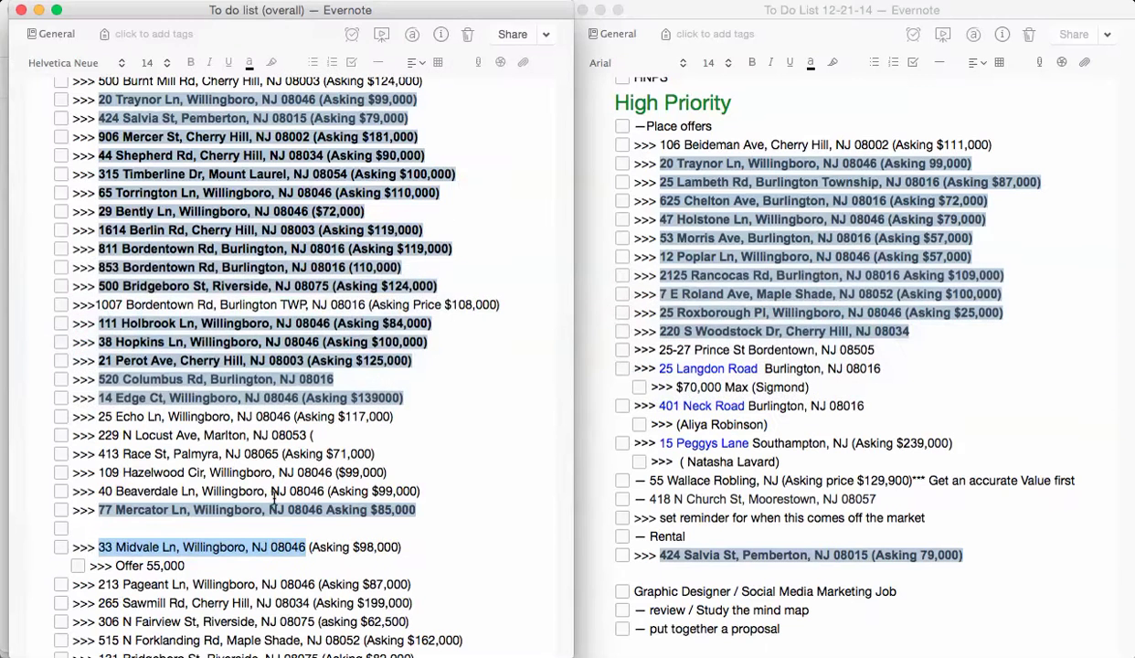
{"action": "key", "text": "super+Tab"}
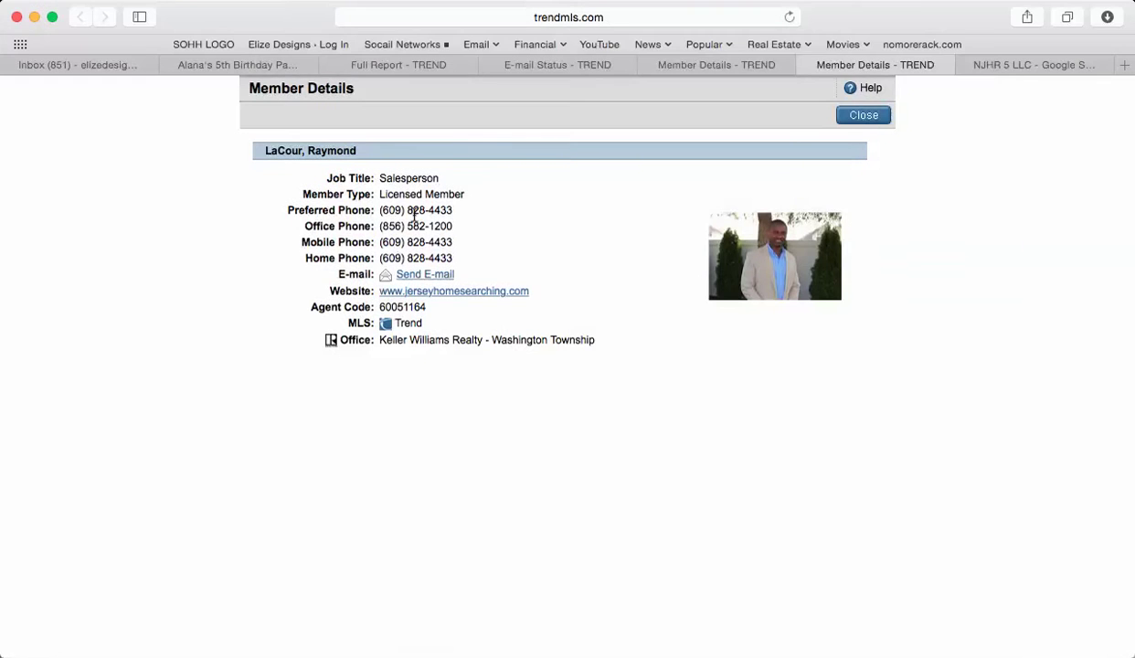
{"action": "key", "text": "super+Tab"}
{"action": "key", "text": "super+Tab"}
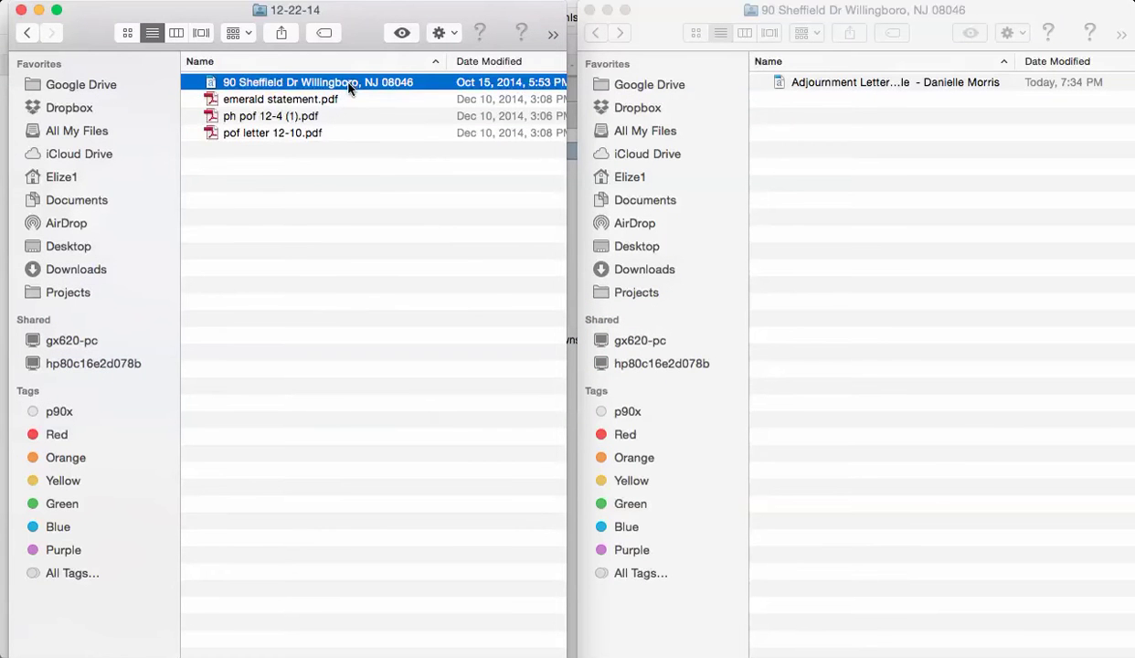
{"action": "left_click", "coordinate": [348, 83]}
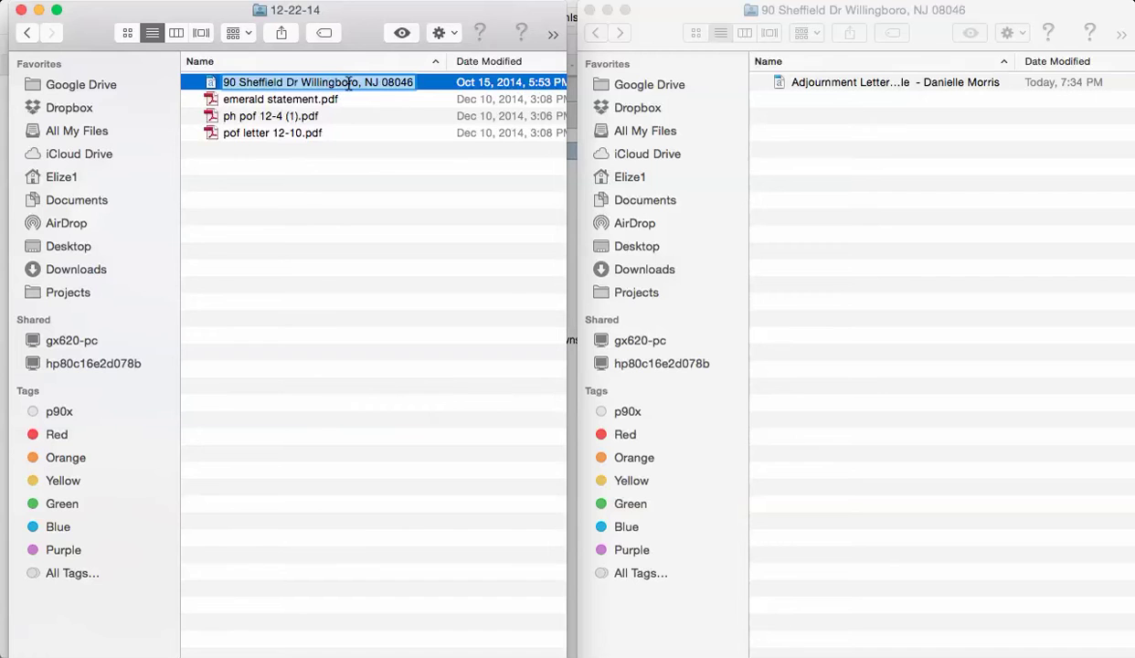
{"action": "key", "text": "Return"}
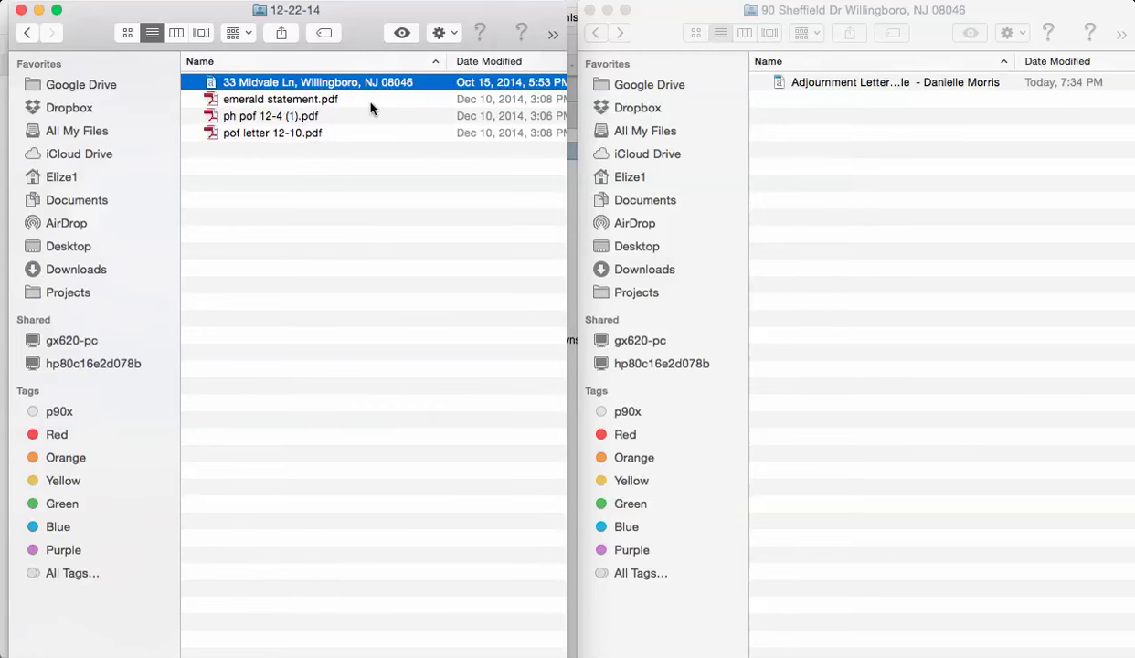
{"action": "double_click", "coordinate": [214, 86]}
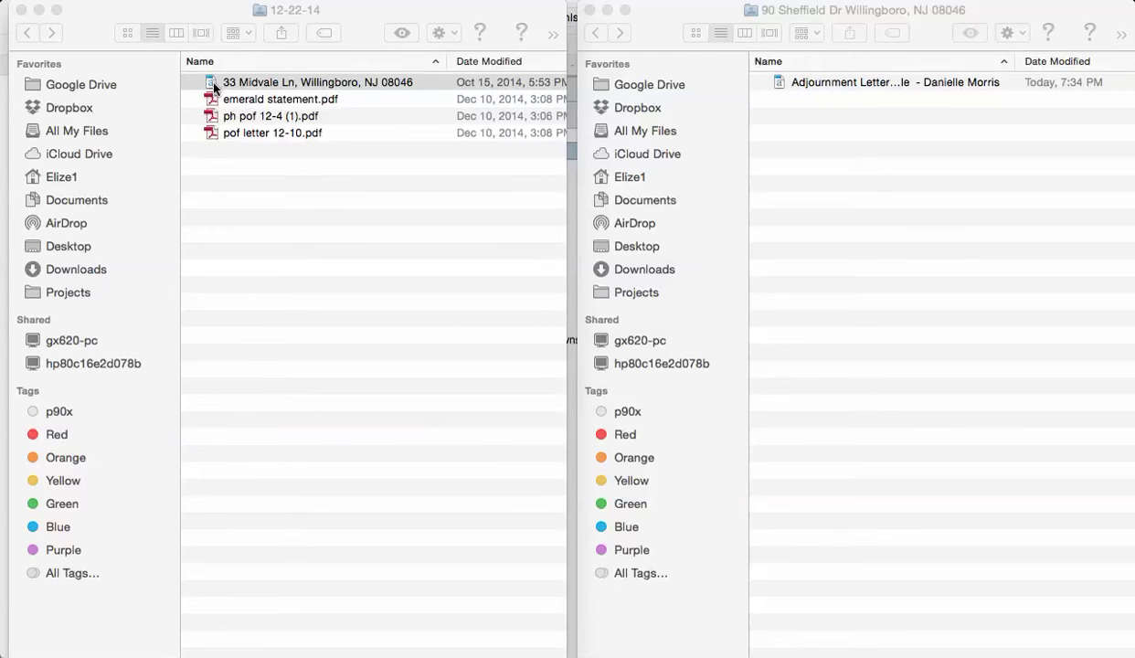
{"action": "left_click", "coordinate": [281, 139]}
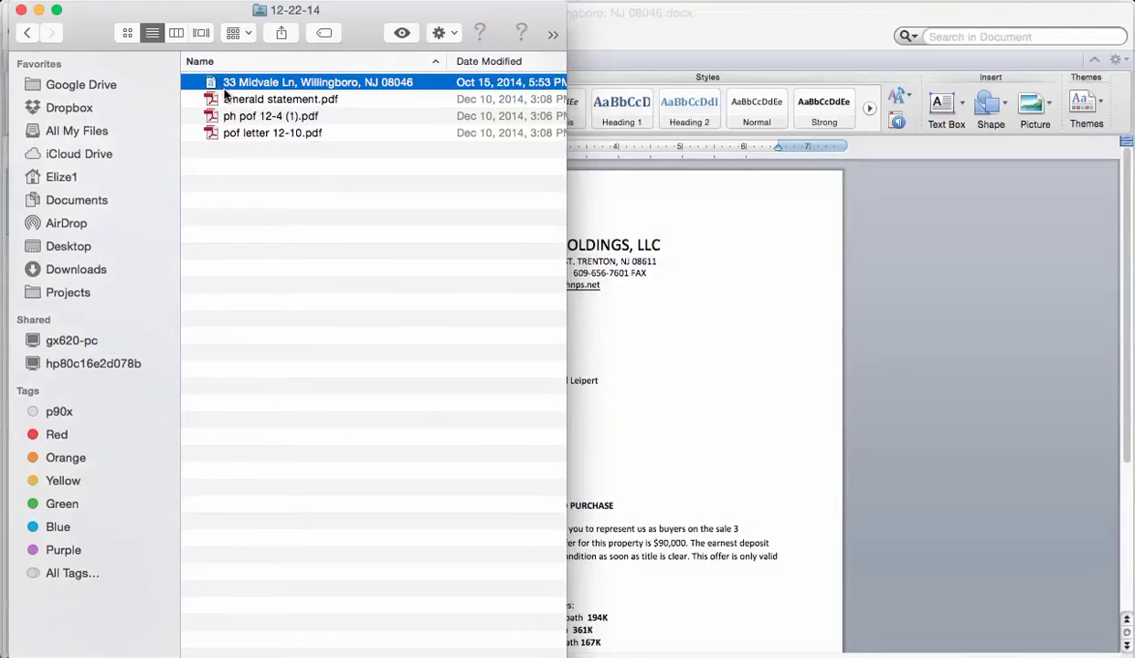
- Change the letter's date from 10/15 to 12/22/14
{"action": "left_click", "coordinate": [790, 30]}
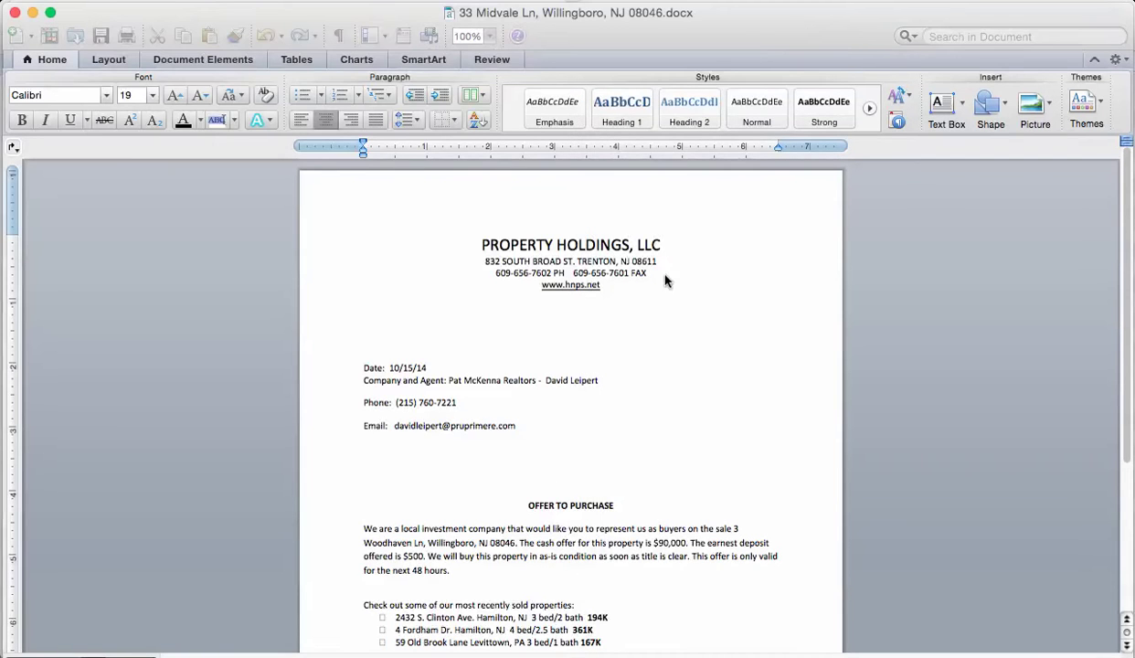
{"action": "scroll", "coordinate": [651, 340], "scroll_direction": "down", "scroll_amount": 3}
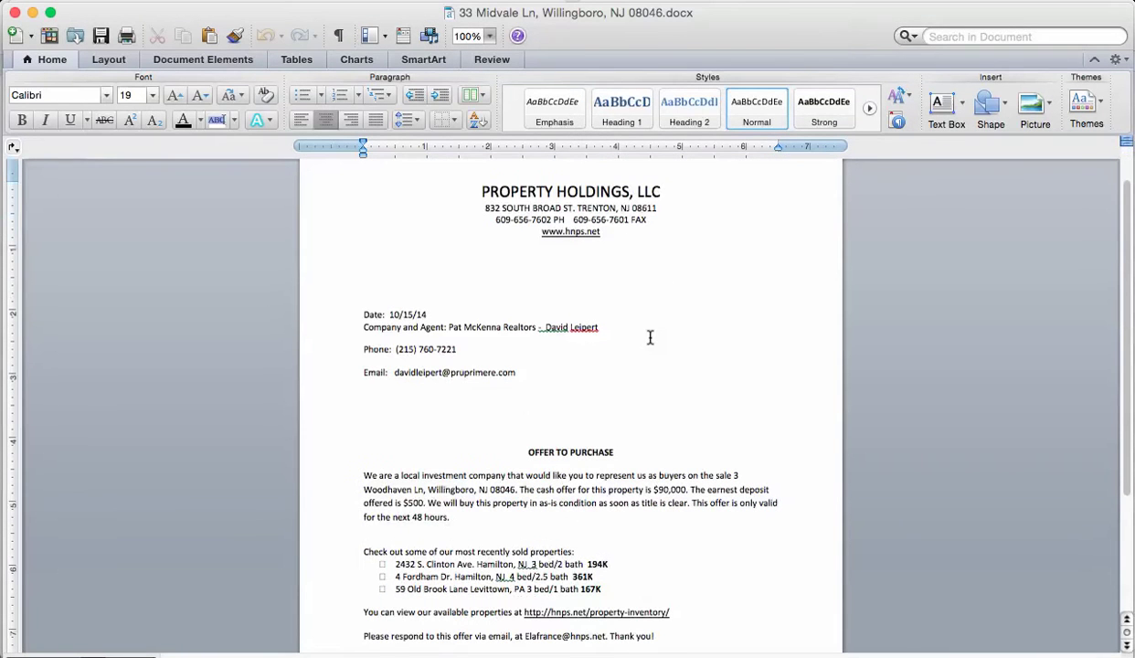
{"action": "left_click", "coordinate": [414, 314]}
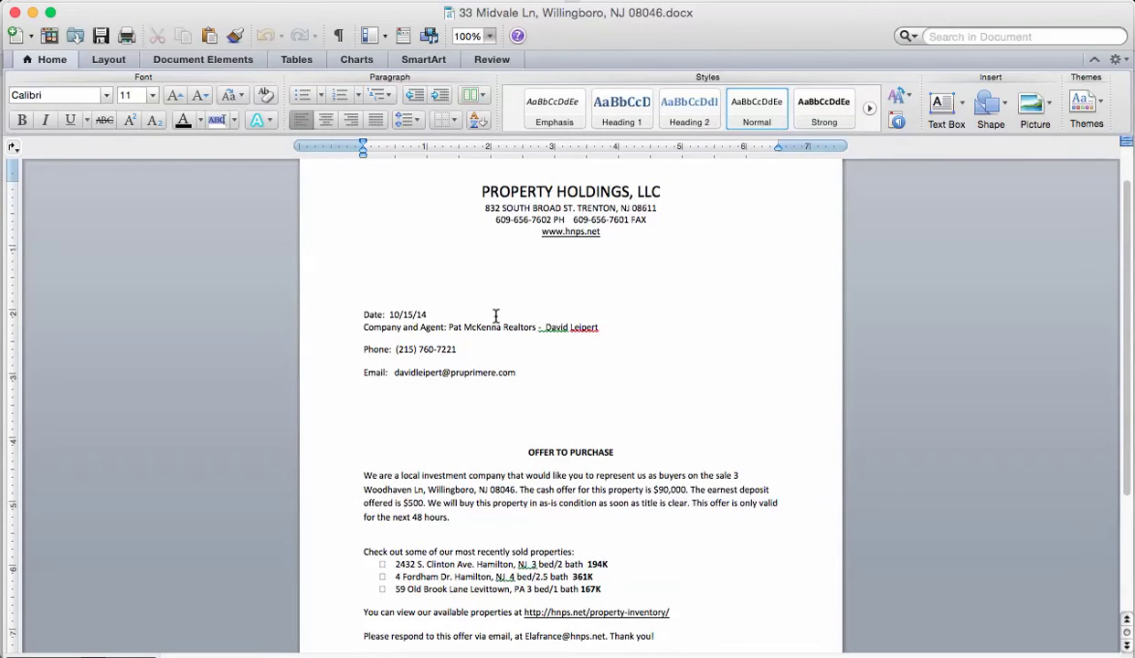
{"action": "key", "text": "BackSpace"}
{"action": "key", "text": "BackSpace"}
{"action": "key", "text": "BackSpace"}
{"action": "key", "text": "BackSpace"}
{"action": "key", "text": "BackSpace"}
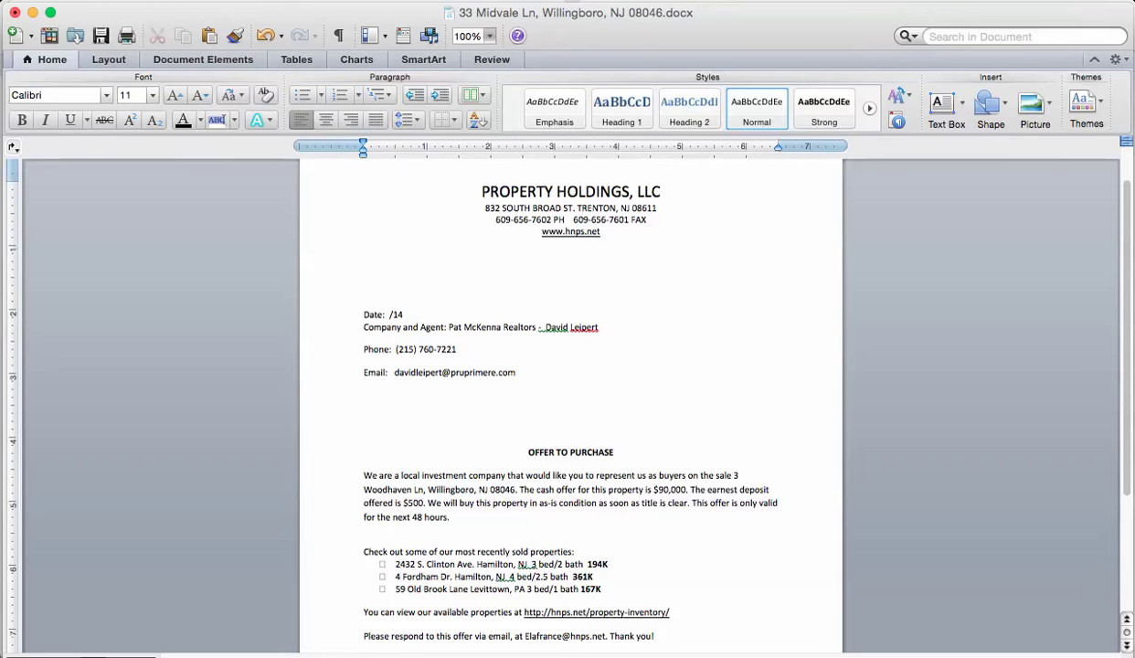
{"action": "type", "text": "12/22"}
- Delete the old Company and Agent, Phone and Email values from the letter
{"action": "left_click", "coordinate": [562, 350]}
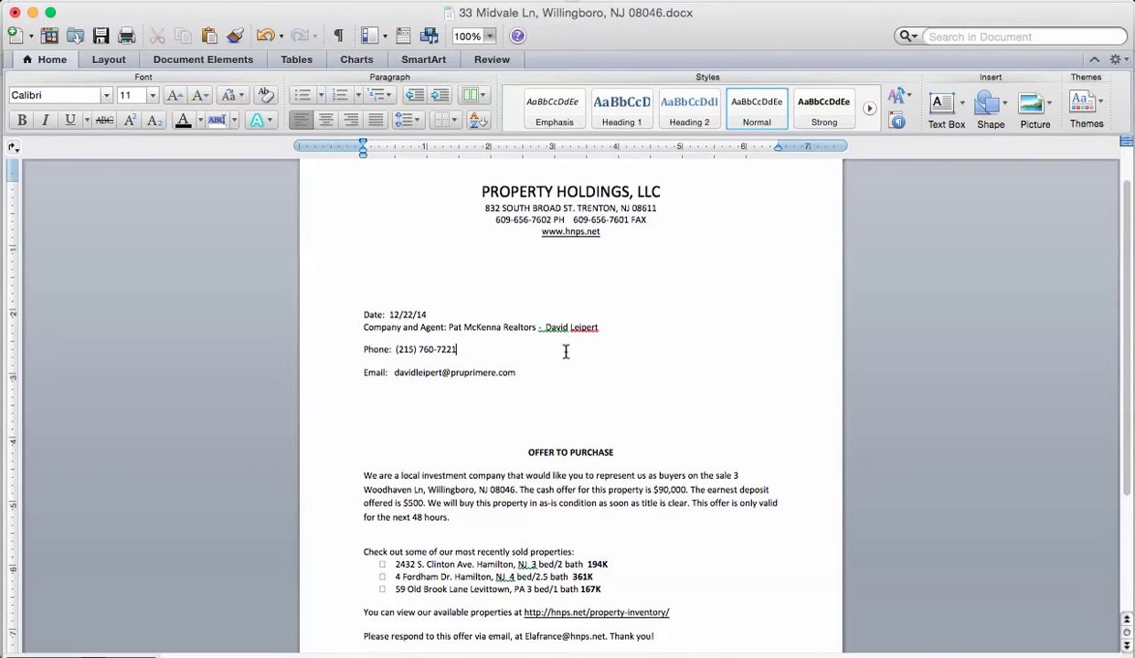
{"action": "double_click", "coordinate": [454, 327]}
{"action": "left_click_drag", "start_coordinate": [454, 327], "coordinate": [595, 327]}
{"action": "left_click", "coordinate": [516, 357]}
{"action": "left_click_drag", "start_coordinate": [457, 327], "coordinate": [585, 329]}
{"action": "key", "text": "BackSpace"}
{"action": "left_click_drag", "start_coordinate": [456, 352], "coordinate": [399, 357]}
{"action": "key", "text": "BackSpace"}
{"action": "left_click_drag", "start_coordinate": [517, 373], "coordinate": [391, 373]}
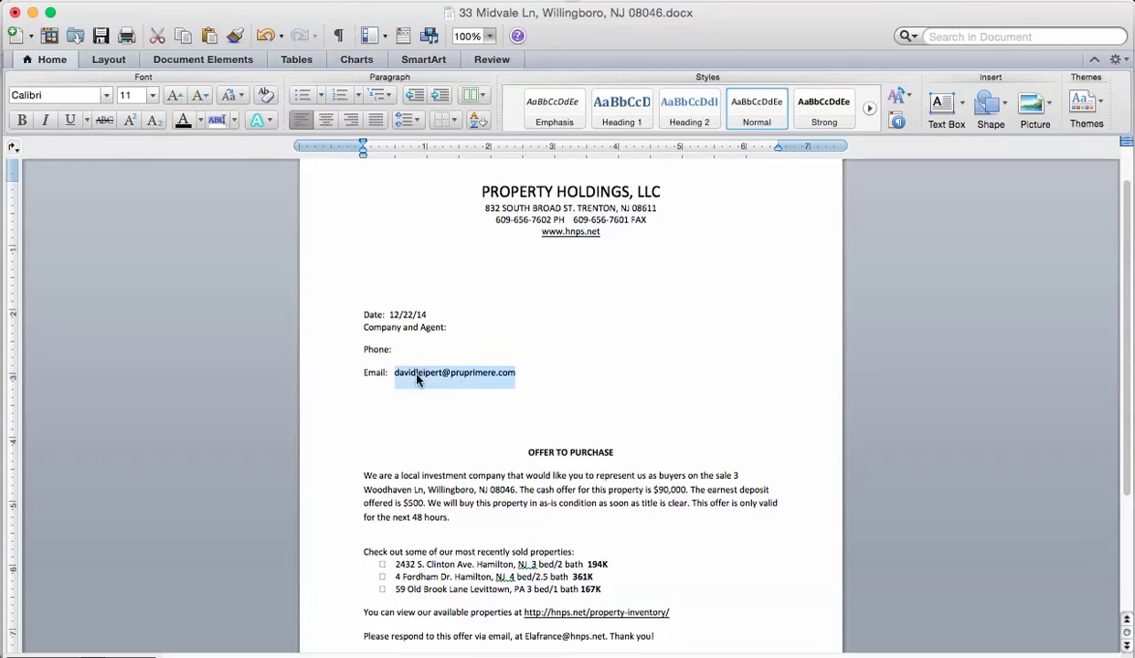
{"action": "key", "text": "BackSpace"}
{"action": "left_click", "coordinate": [461, 331]}
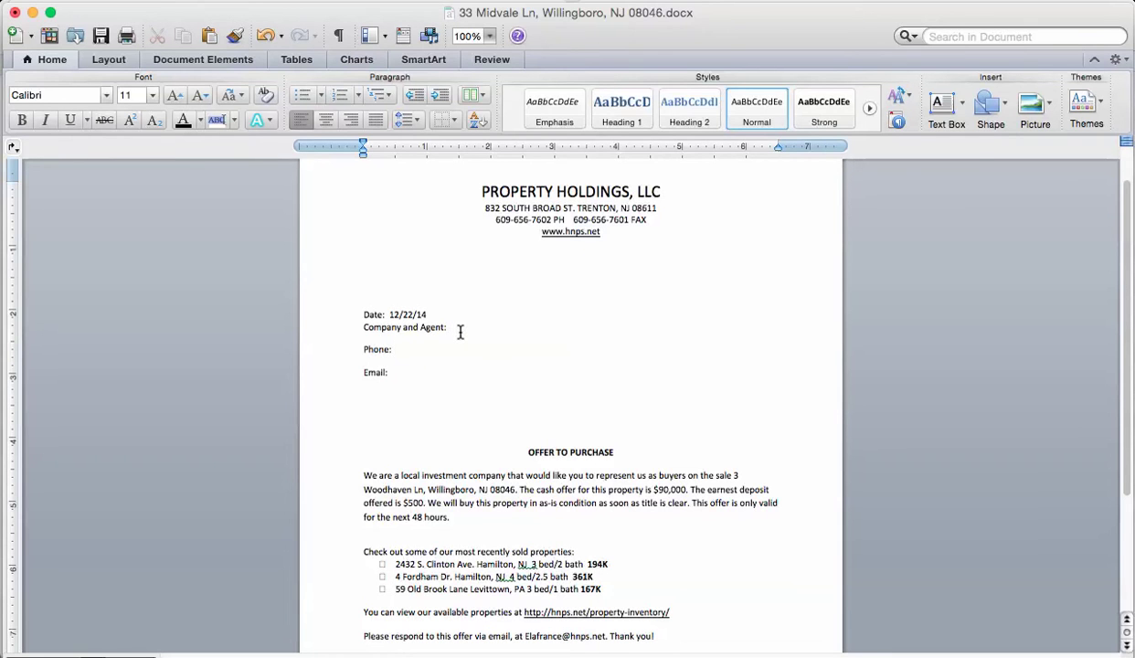
{"action": "key", "text": "super+Tab"}
{"action": "key", "text": "super+Tab"}
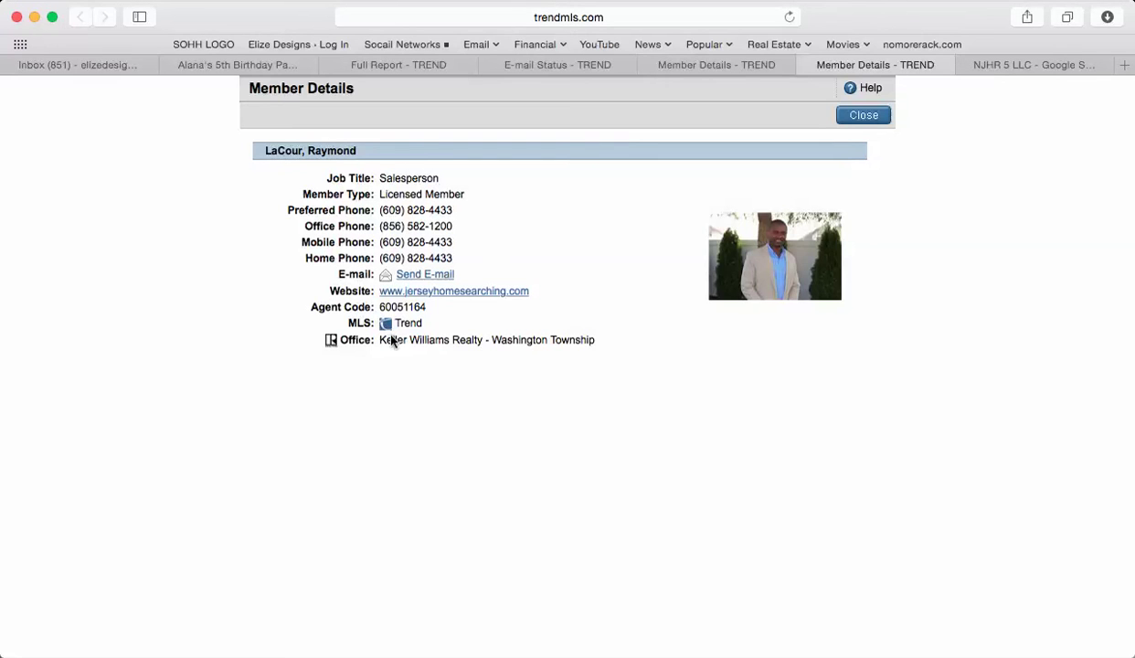
- Paste 'Keller Williams Realty - Washington Township' after Company and Agent in the letter
{"action": "left_click_drag", "start_coordinate": [380, 340], "coordinate": [556, 340]}
{"action": "key", "text": "super+c"}
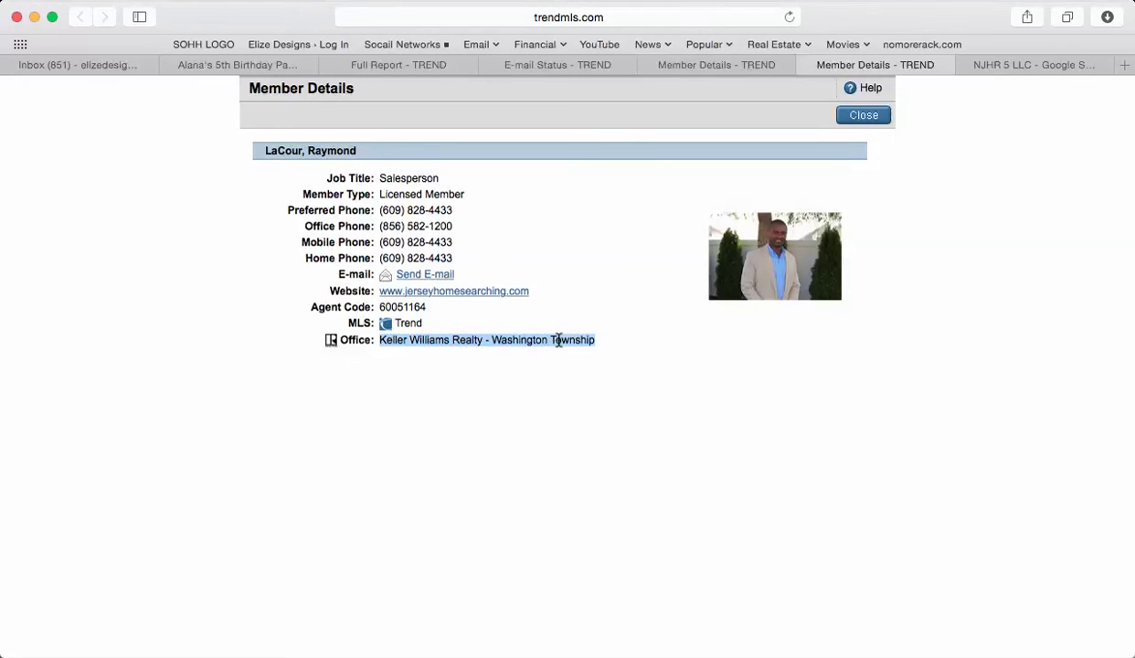
{"action": "key", "text": "super+Tab"}
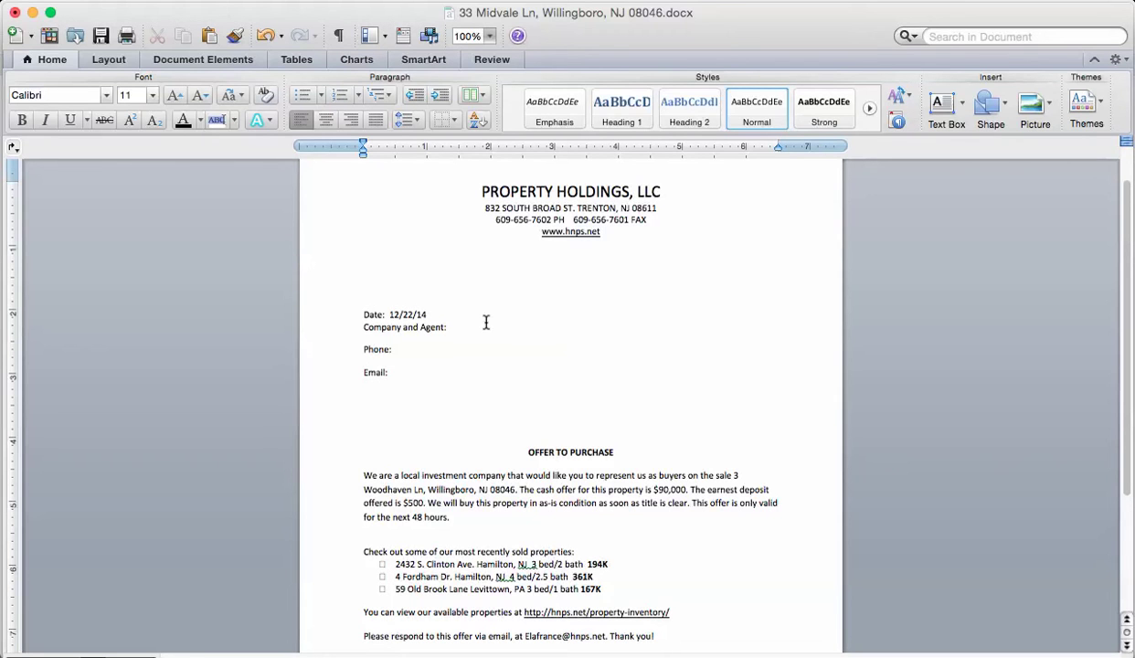
{"action": "key", "text": "super+v"}
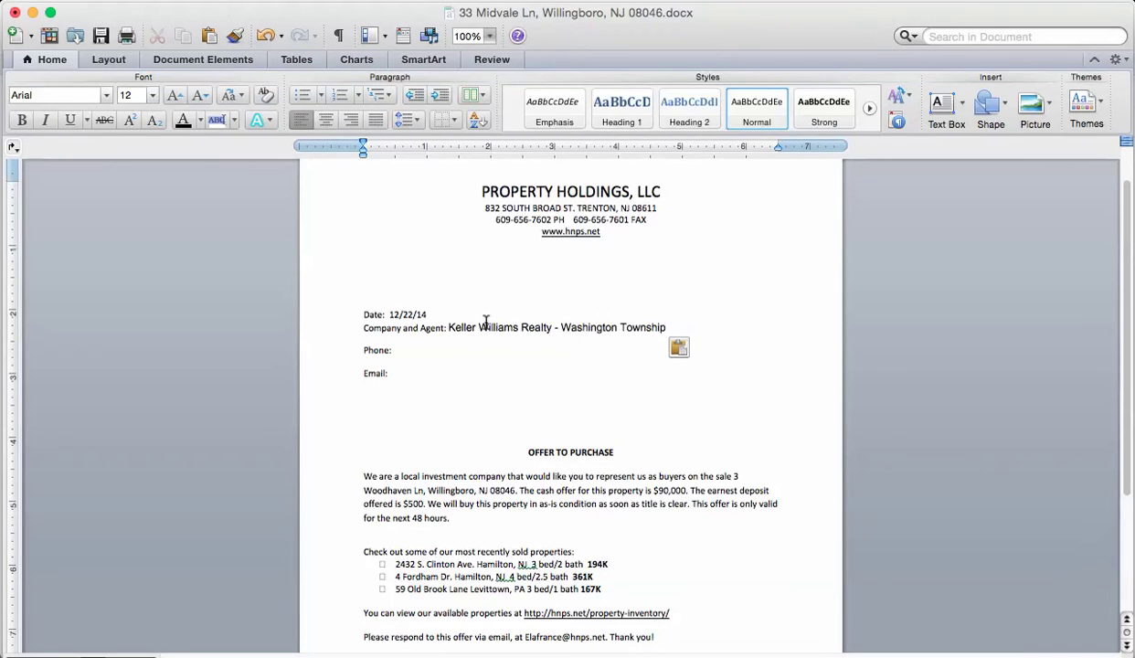
{"action": "key", "text": "Escape"}
- Add the agent's first and last name after the office and apply Normal style to the line
{"action": "key", "text": "super+Tab"}
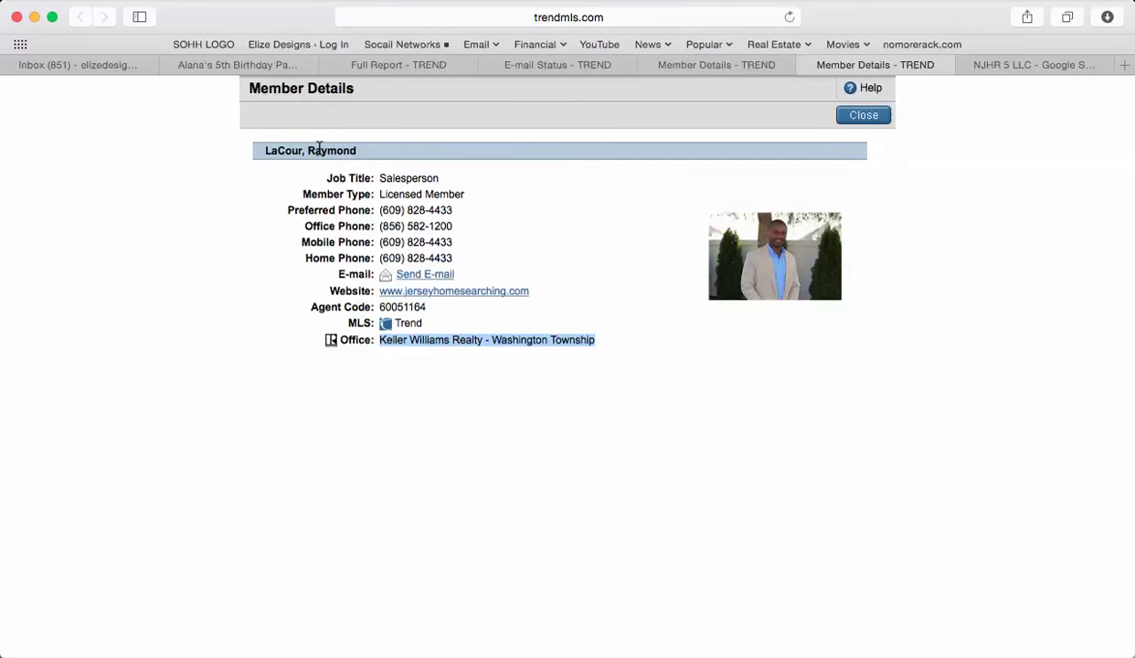
{"action": "left_click", "coordinate": [318, 150]}
{"action": "key", "text": "super+Tab"}
{"action": "type", "text": "Raymond"}
{"action": "key", "text": "super+Tab"}
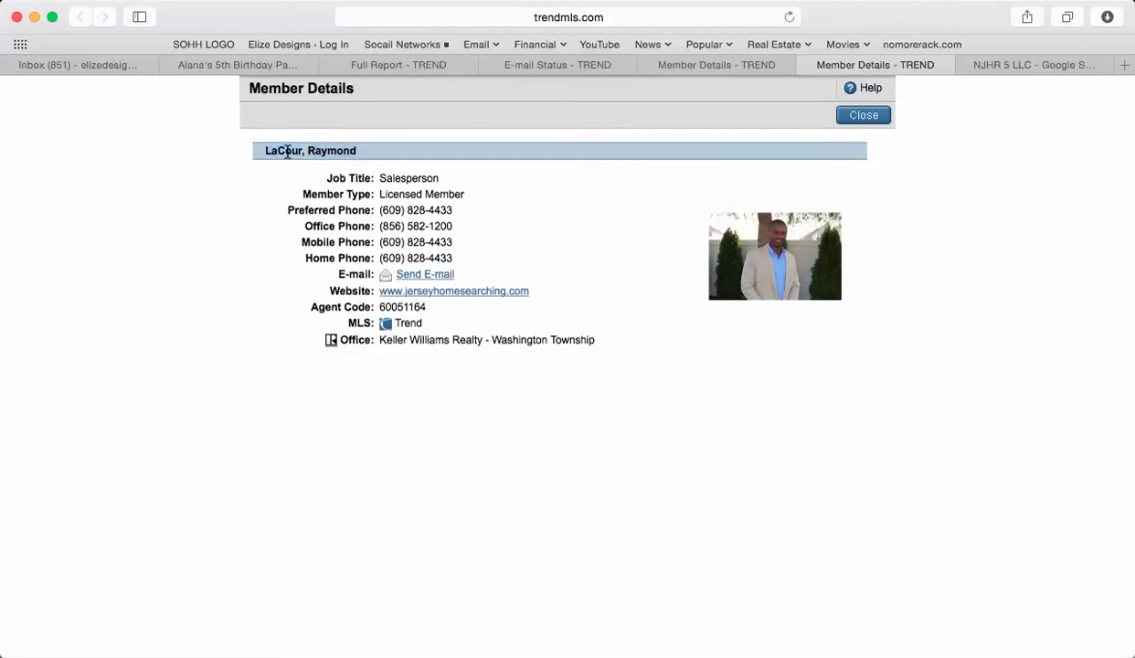
{"action": "double_click", "coordinate": [287, 151]}
{"action": "key", "text": "super+c"}
{"action": "key", "text": "super+Tab"}
{"action": "key", "text": "super+v"}
{"action": "mouse_move", "coordinate": [766, 327]}
{"action": "left_mouse_down"}
{"action": "mouse_move", "coordinate": [450, 324]}
{"action": "mouse_move", "coordinate": [766, 327]}
{"action": "left_mouse_up"}
{"action": "left_click", "coordinate": [403, 328]}
{"action": "left_click", "coordinate": [756, 111]}
{"action": "left_click", "coordinate": [717, 327]}
- Paste the agent's mobile number after Phone:, matching the letter's formatting
{"action": "key", "text": "super+Tab"}
{"action": "left_click_drag", "start_coordinate": [447, 241], "coordinate": [383, 242]}
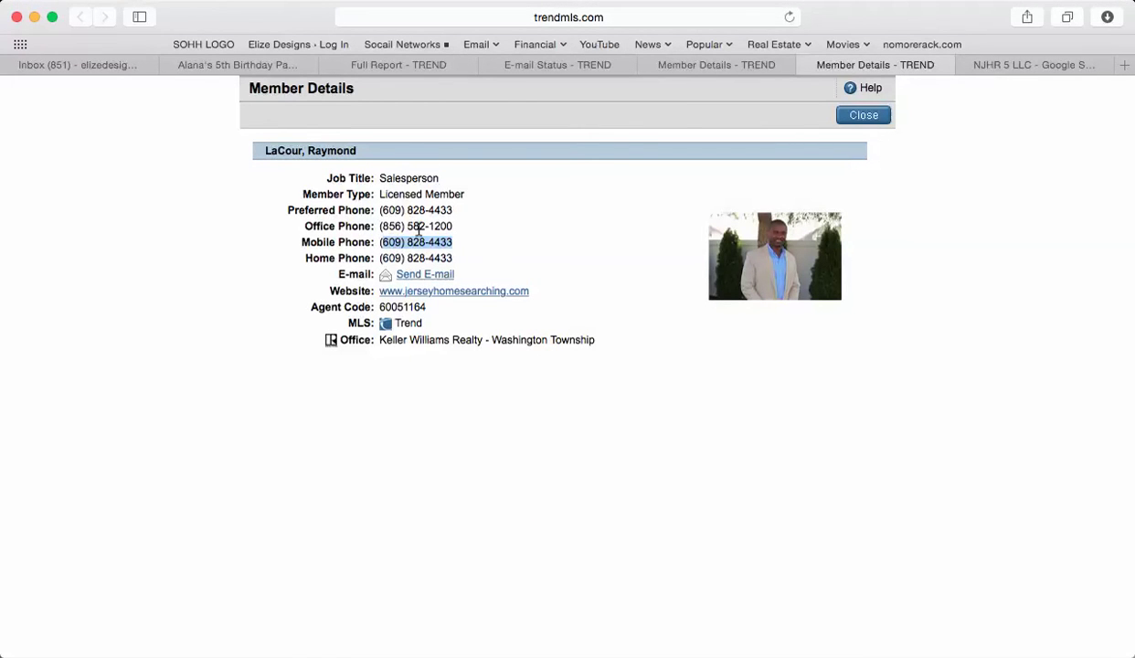
{"action": "key", "text": "super+Tab"}
{"action": "key", "text": "super+Tab"}
{"action": "key", "text": "super+Tab"}
{"action": "left_click", "coordinate": [431, 354]}
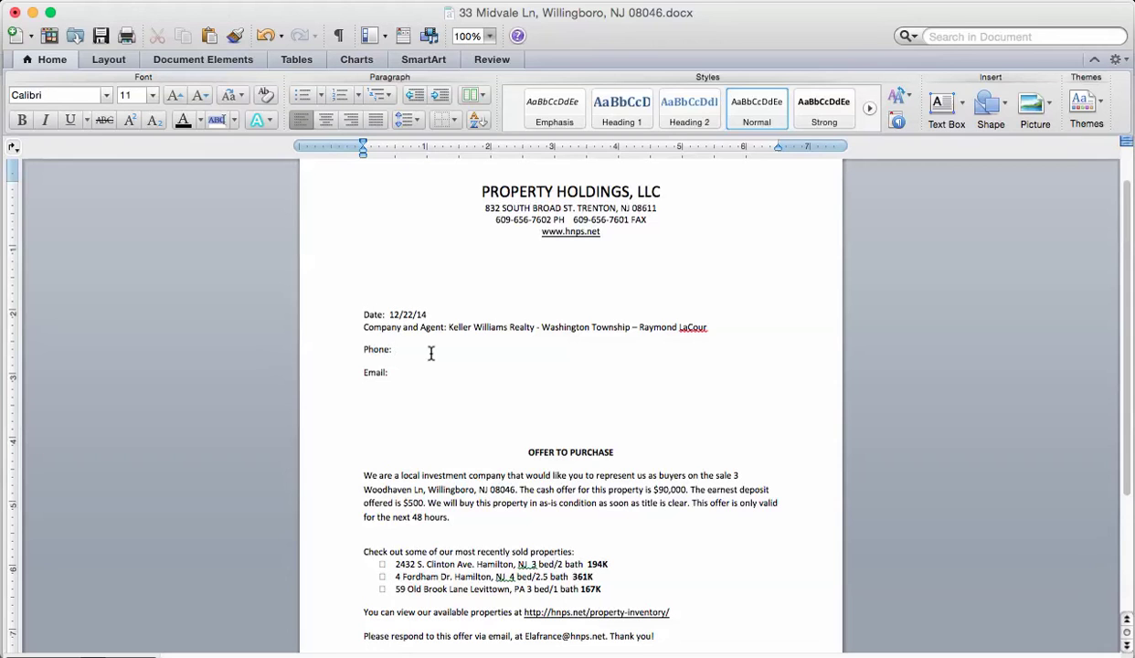
{"action": "key", "text": "super+v"}
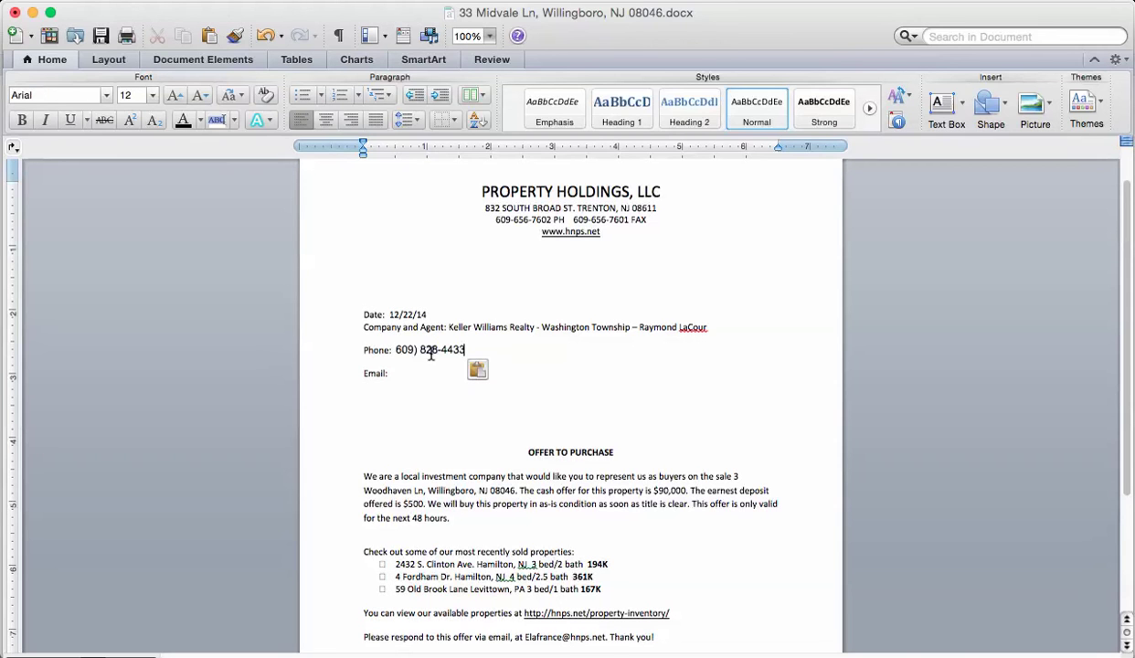
{"action": "key", "text": "super+z"}
{"action": "key", "text": "super+shift+alt+v"}
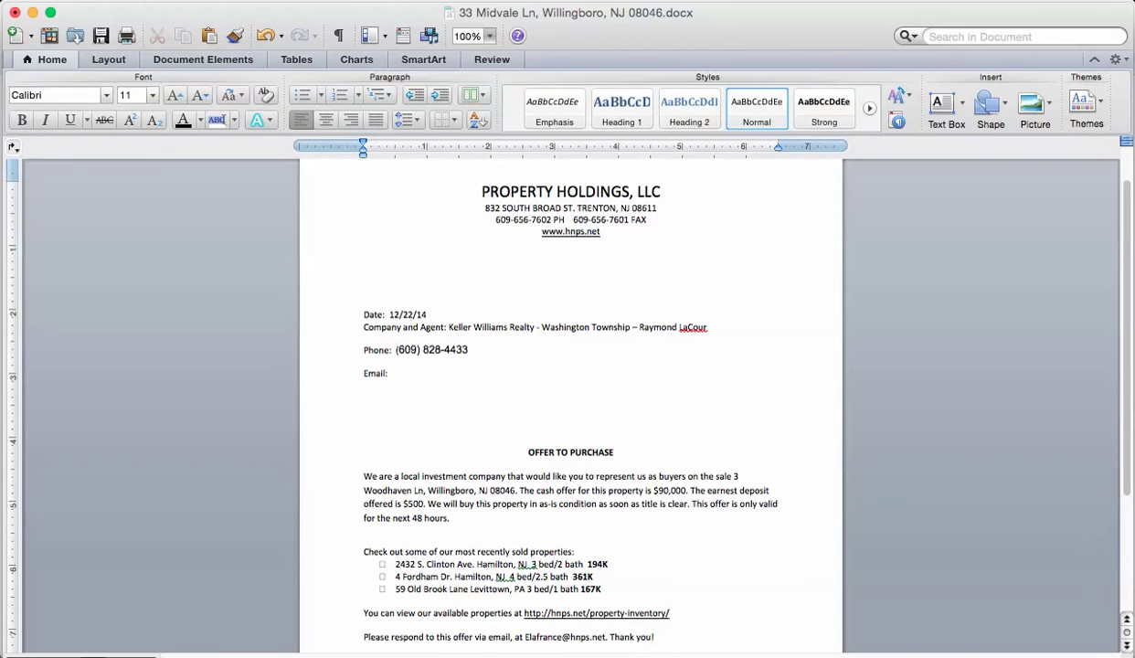
{"action": "key", "text": "super+Tab"}
{"action": "key", "text": "super+Tab"}
{"action": "key", "text": "Tab"}
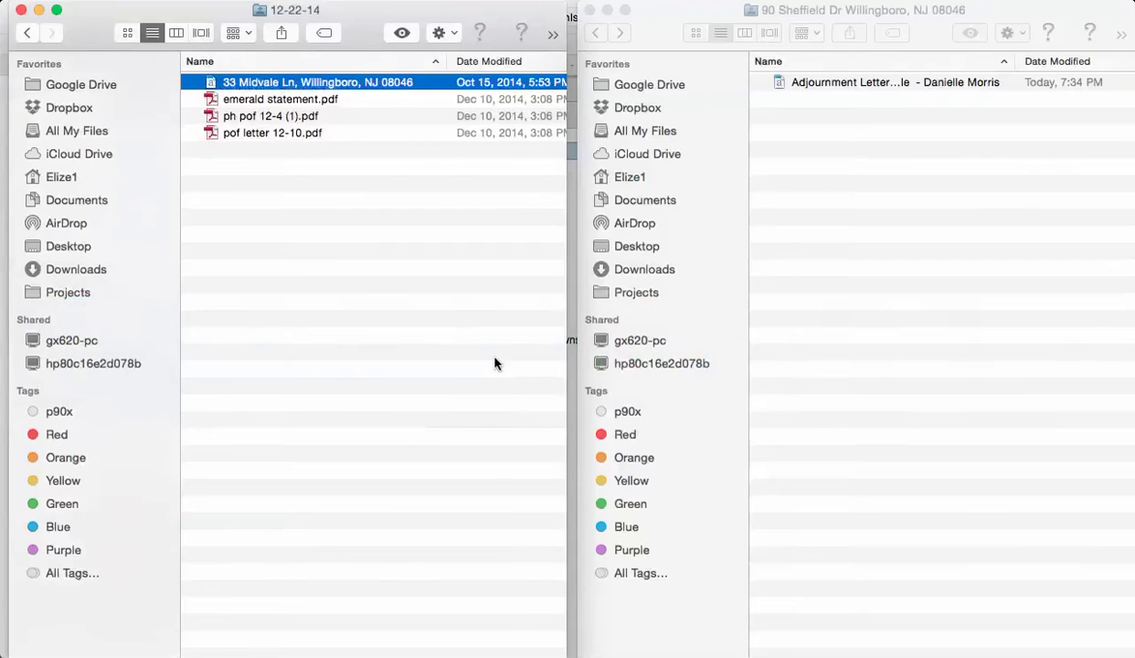
- Paste the listing agent's e-mail address after Email: in the letter
{"action": "key", "text": "super+Tab"}
{"action": "key", "text": "Tab"}
{"action": "key", "text": "super+Tab"}
{"action": "key", "text": "Tab"}
{"action": "key", "text": "Tab"}
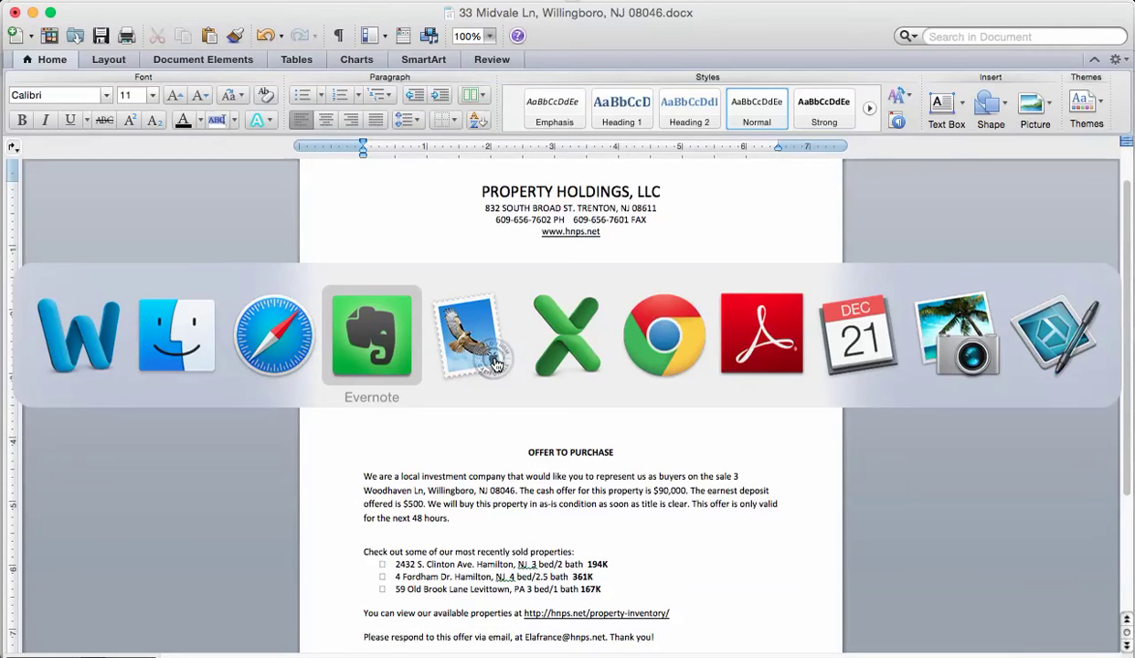
{"action": "left_click", "coordinate": [494, 363]}
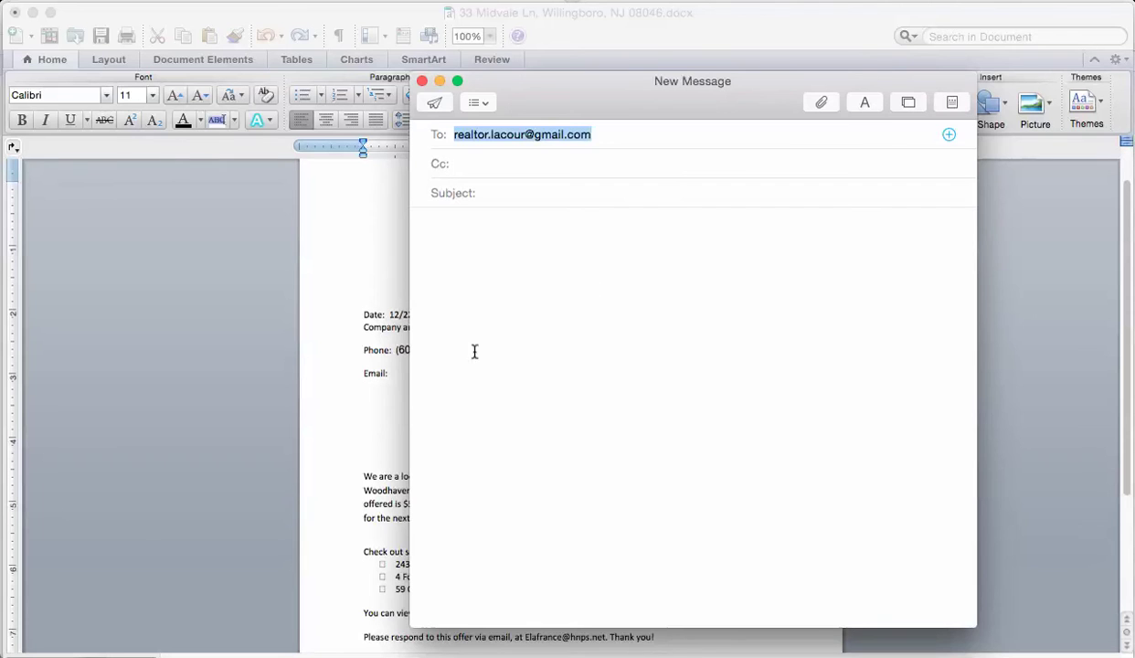
{"action": "left_click", "coordinate": [386, 373]}
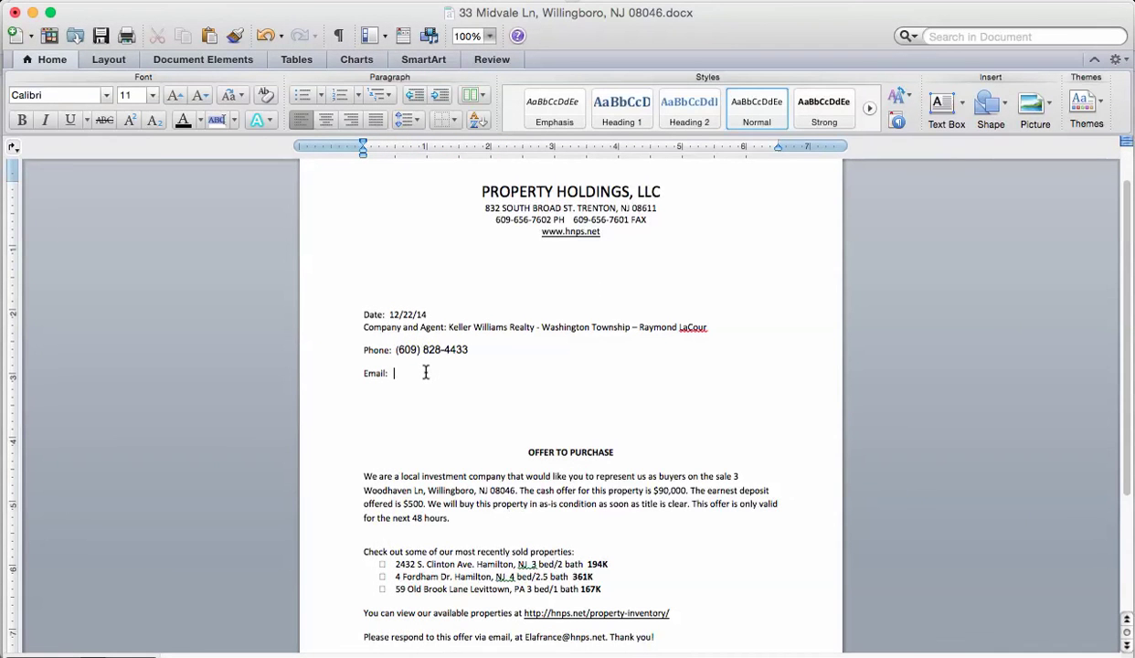
{"action": "key", "text": "super+v"}
{"action": "left_click", "coordinate": [431, 393]}
{"action": "scroll", "coordinate": [673, 448], "scroll_direction": "down", "scroll_amount": 2}
- Select the old Woodhaven address in the letter's offer paragraph
{"action": "key", "text": "super+Tab"}
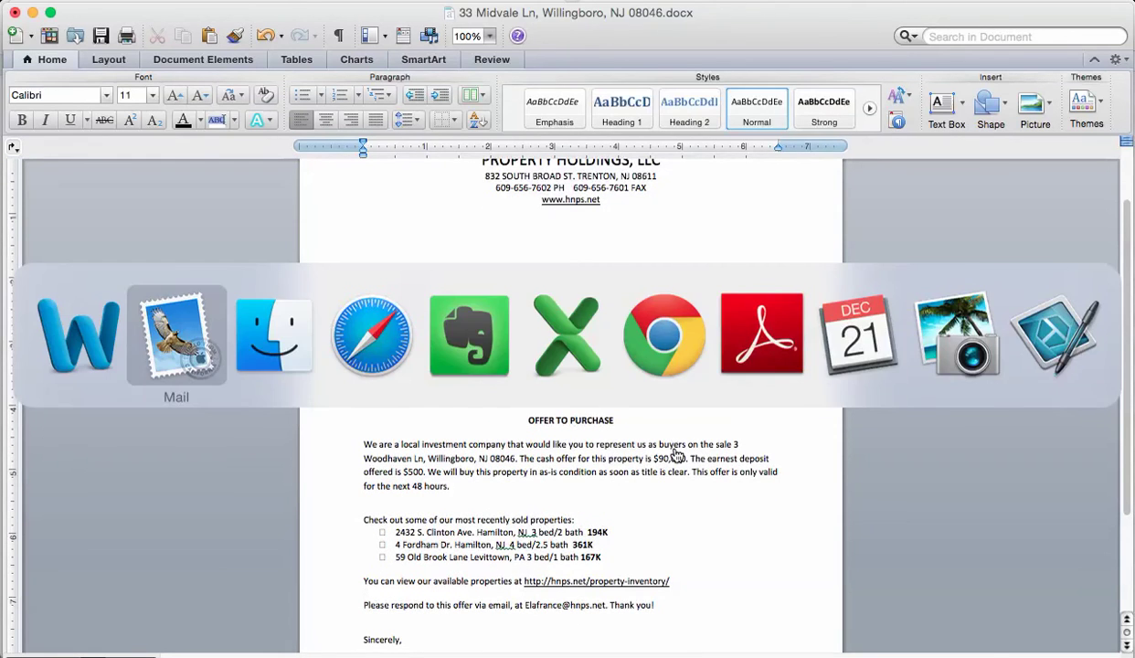
{"action": "key", "text": "super+m"}
{"action": "scroll", "coordinate": [537, 323], "scroll_direction": "up", "scroll_amount": 3}
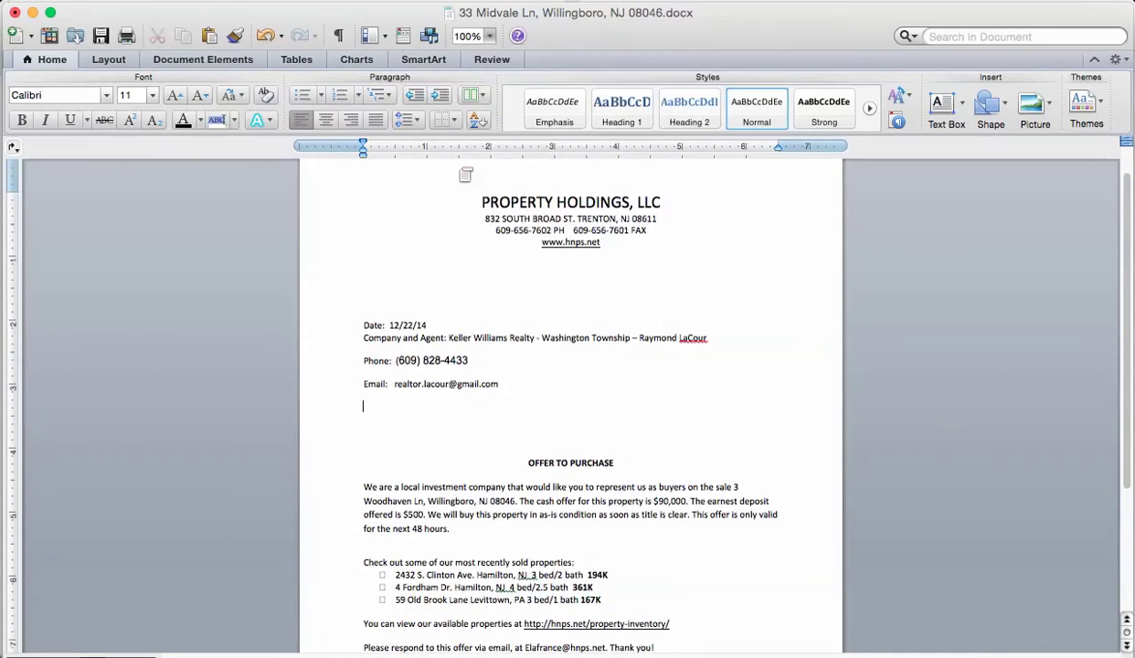
{"action": "scroll", "coordinate": [537, 336], "scroll_direction": "down", "scroll_amount": 3}
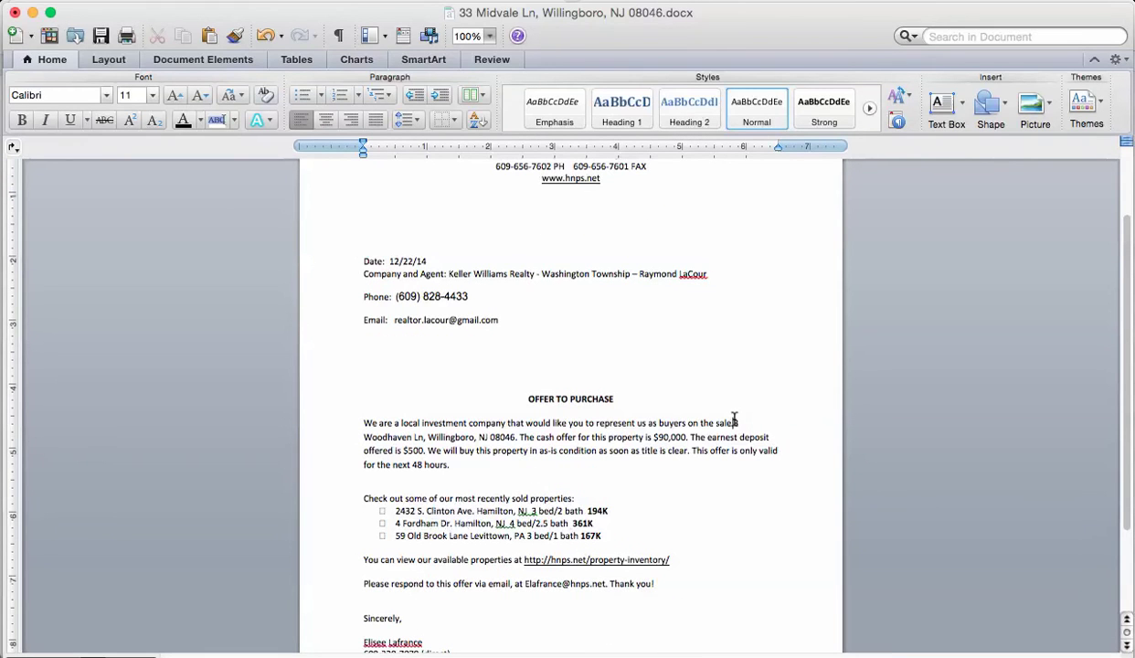
{"action": "left_click_drag", "start_coordinate": [737, 423], "coordinate": [498, 437]}
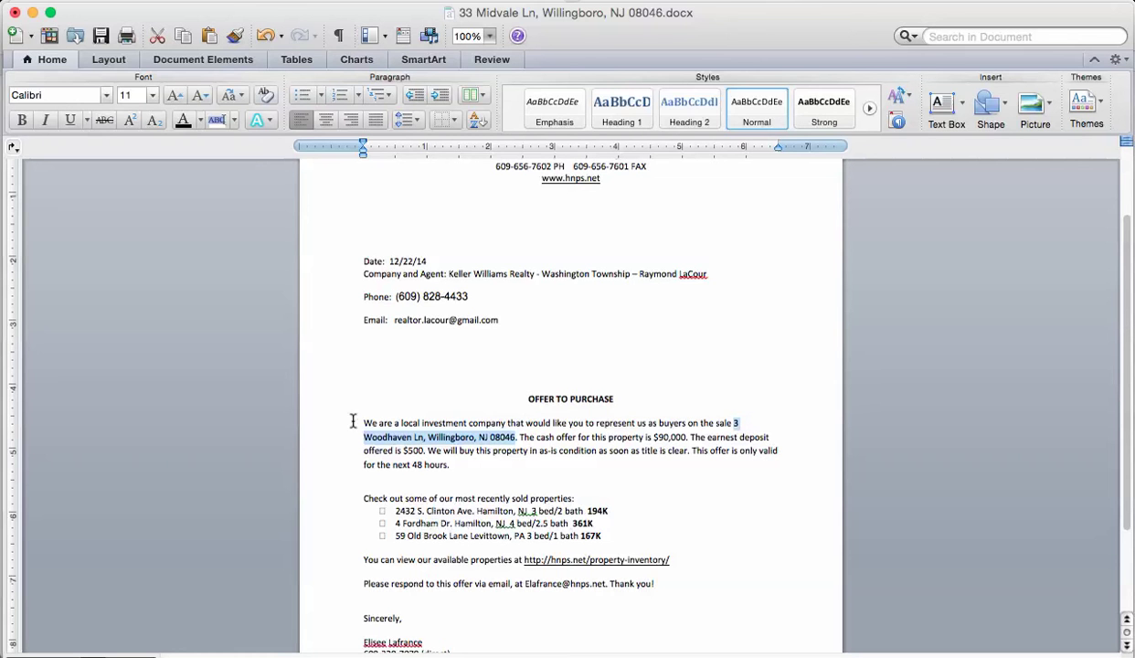
{"action": "key", "text": "super+Tab"}
{"action": "key", "text": "super+Tab"}
{"action": "key", "text": "super+Tab"}
{"action": "key", "text": "super+Tab"}
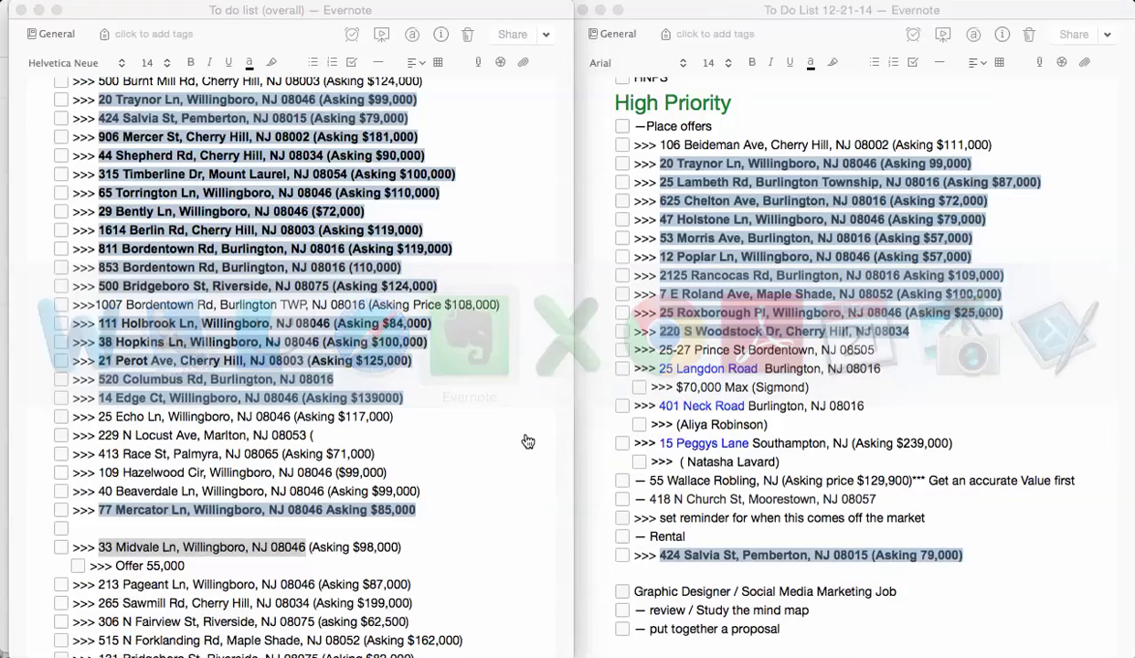
{"action": "key", "text": "super+Tab"}
{"action": "key", "text": "super+v"}
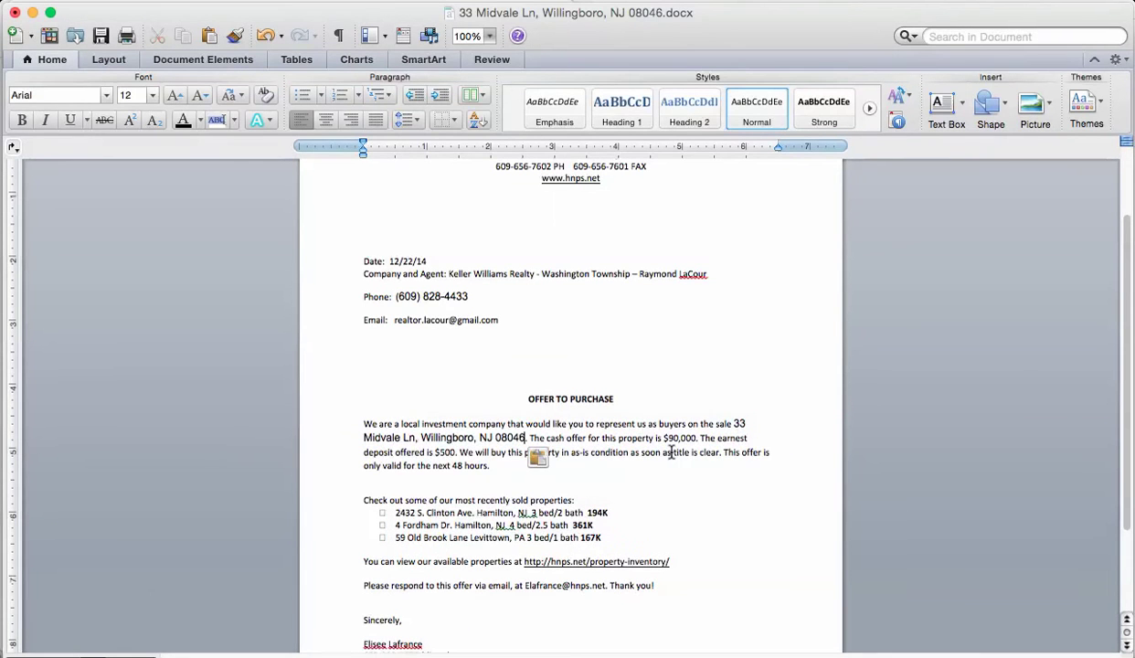
{"action": "left_click_drag", "start_coordinate": [740, 423], "coordinate": [526, 439]}
{"action": "left_click", "coordinate": [748, 121]}
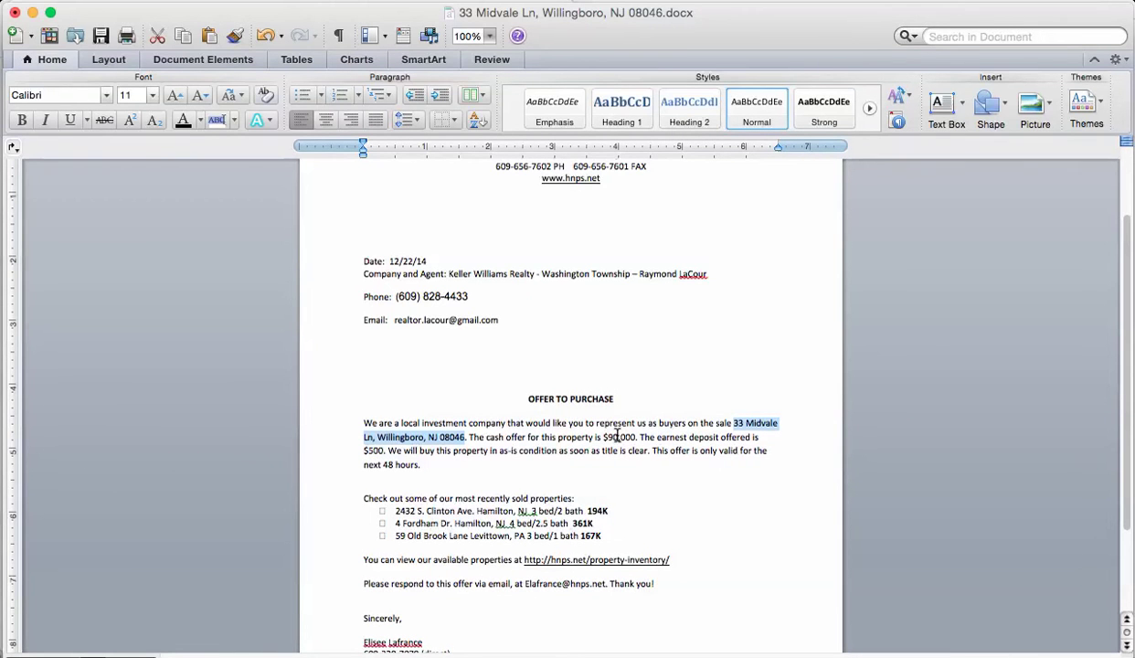
- Change the cash offer from $90,000 to $55,000 and close the letter
{"action": "key", "text": "super+Tab"}
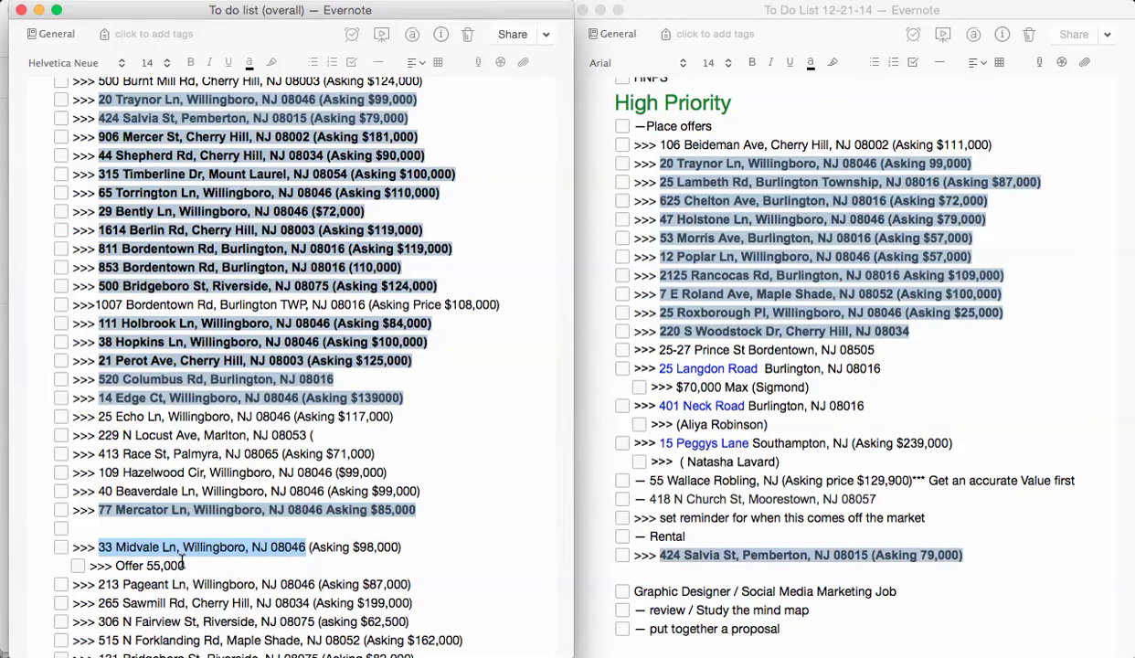
{"action": "key", "text": "super+Tab"}
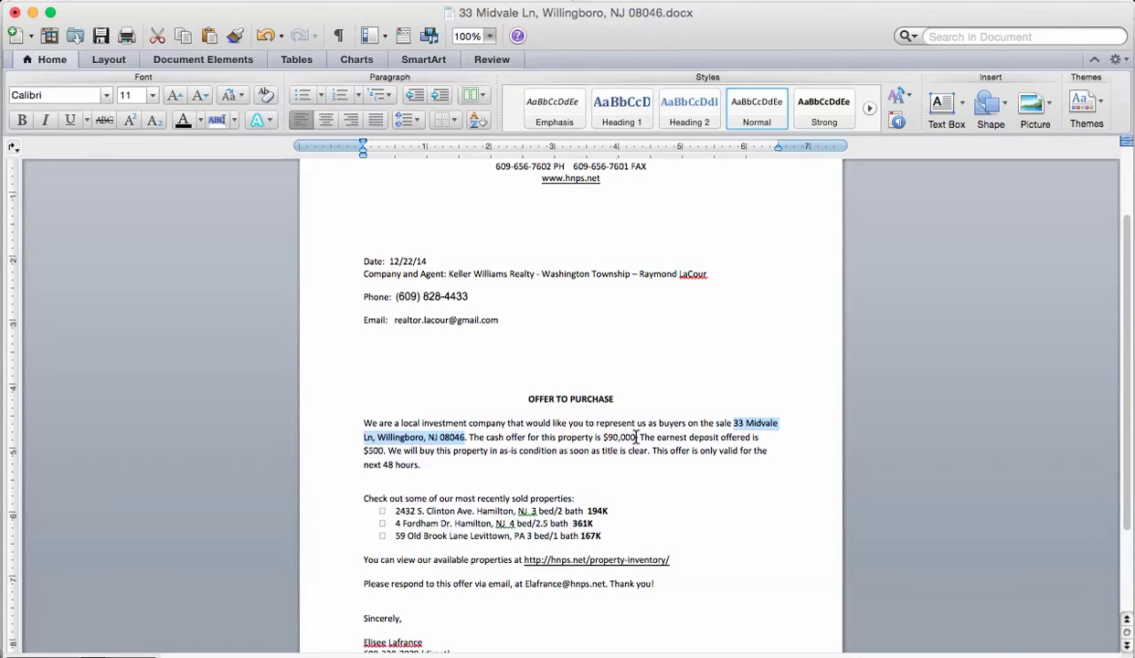
{"action": "left_click_drag", "start_coordinate": [637, 436], "coordinate": [602, 437]}
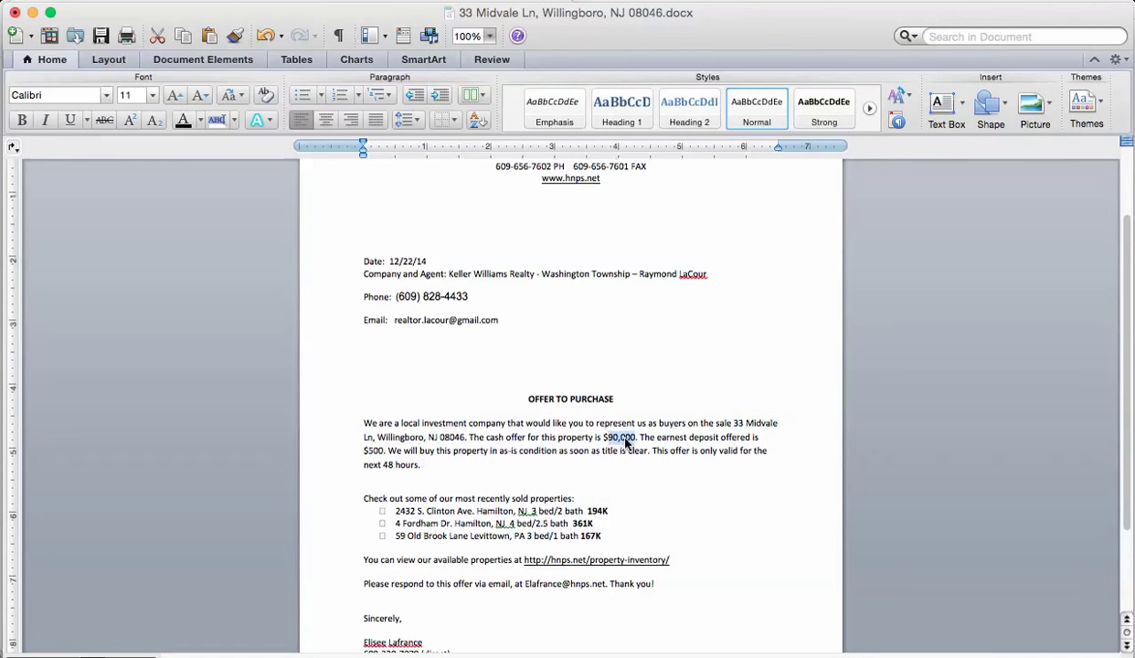
{"action": "type", "text": "$55,000"}
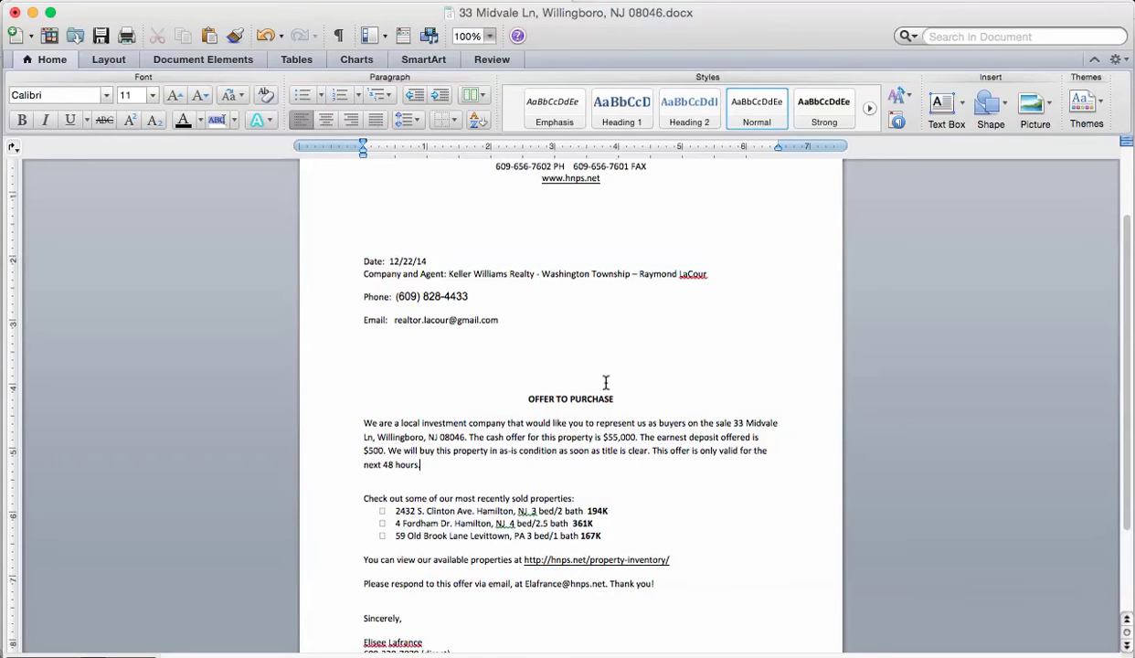
{"action": "scroll", "coordinate": [605, 383], "scroll_direction": "up", "scroll_amount": 2}
{"action": "scroll", "coordinate": [605, 384], "scroll_direction": "down", "scroll_amount": 4}
{"action": "scroll", "coordinate": [605, 383], "scroll_direction": "down", "scroll_amount": 2}
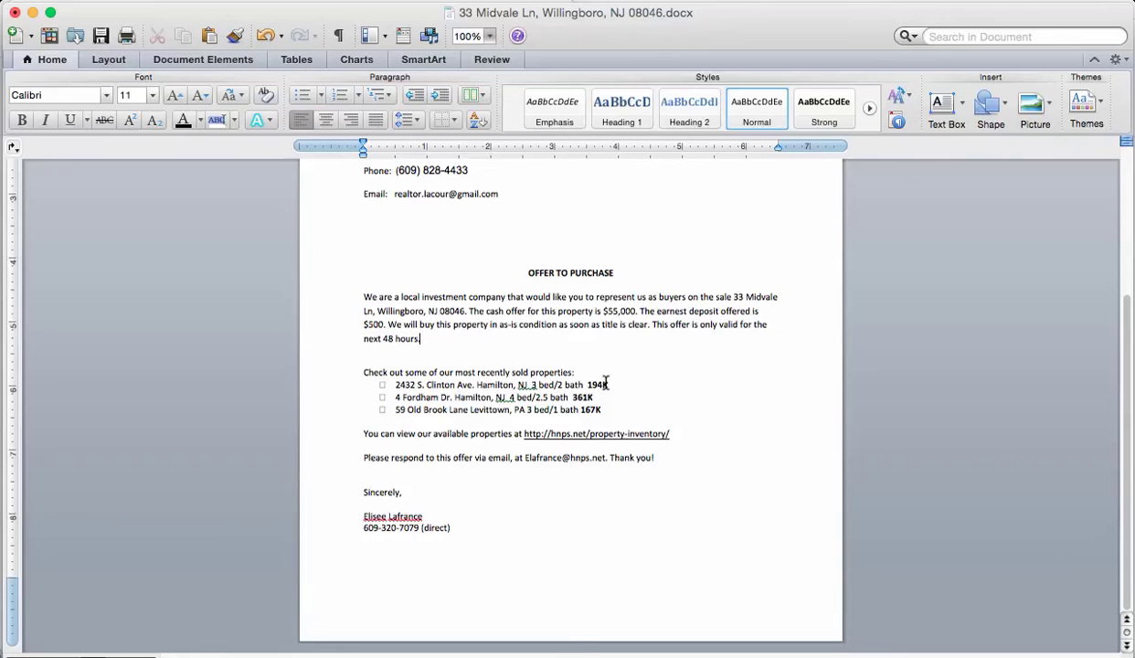
{"action": "scroll", "coordinate": [605, 383], "scroll_direction": "up", "scroll_amount": 5}
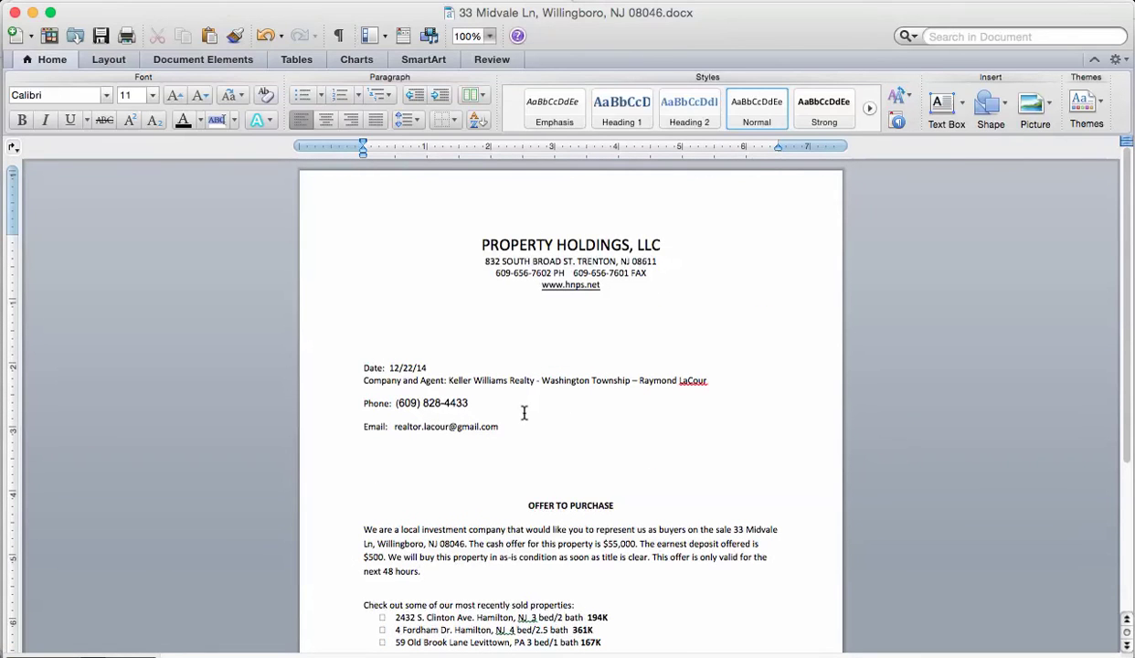
{"action": "left_click", "coordinate": [16, 13]}
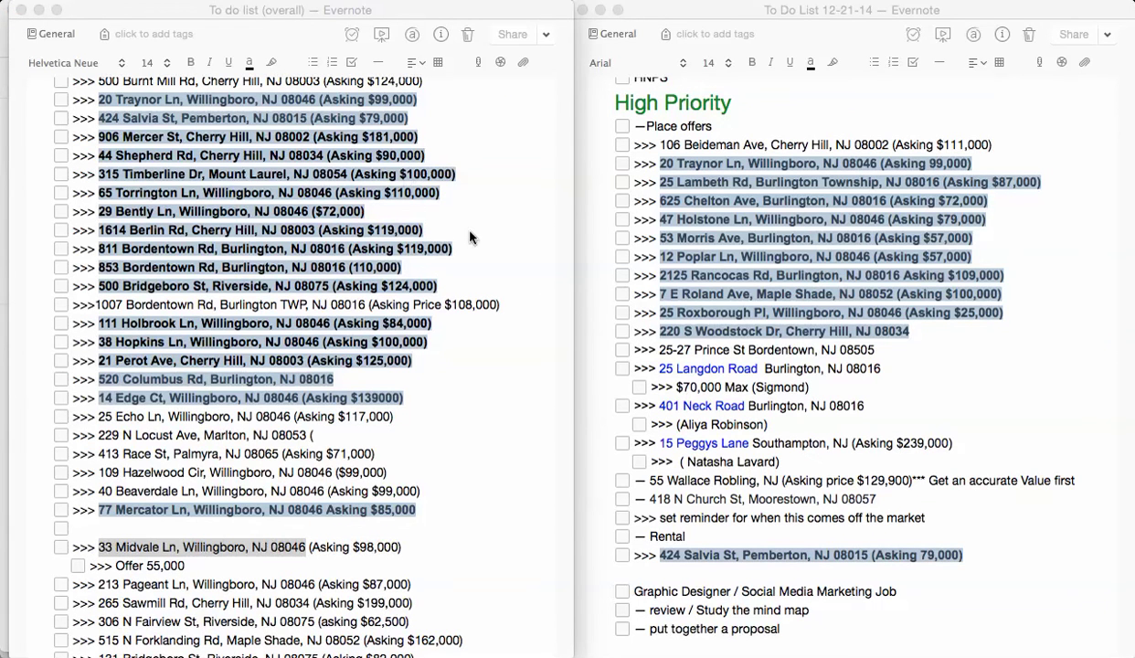
{"action": "key", "text": "super+Tab"}
- Compose a new Gmail message and paste the listing agent's e-mail address into To
{"action": "key", "text": "super+Tab"}
{"action": "key", "text": "super+Tab"}
{"action": "key", "text": "super+Tab"}
{"action": "key", "text": "super+Tab"}
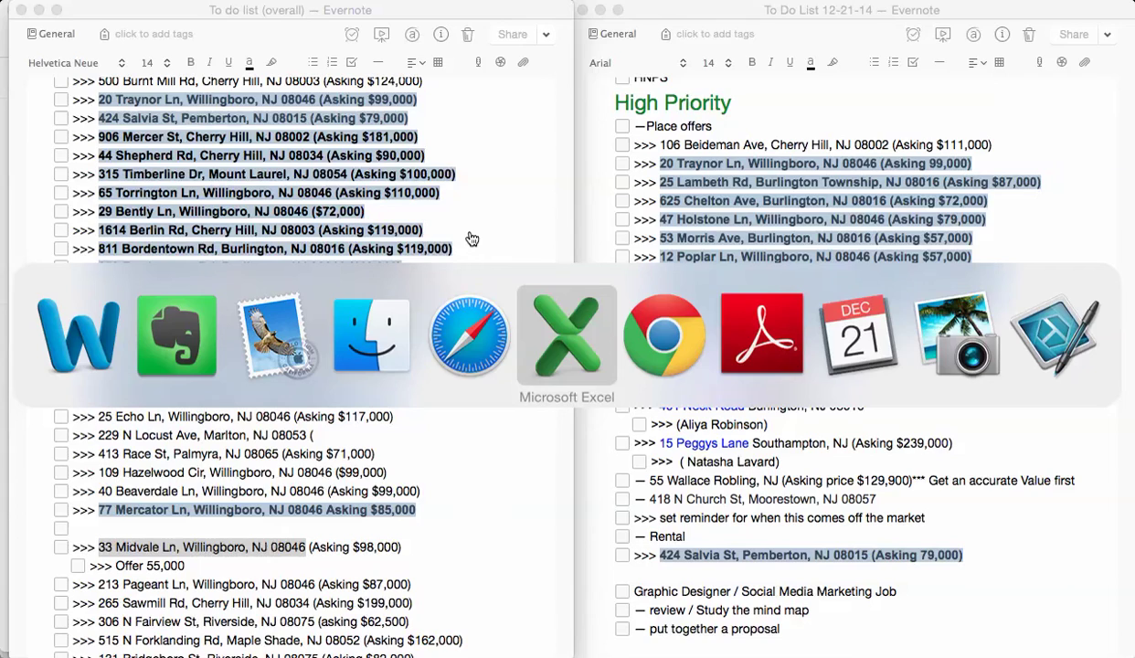
{"action": "key", "text": "super+Tab"}
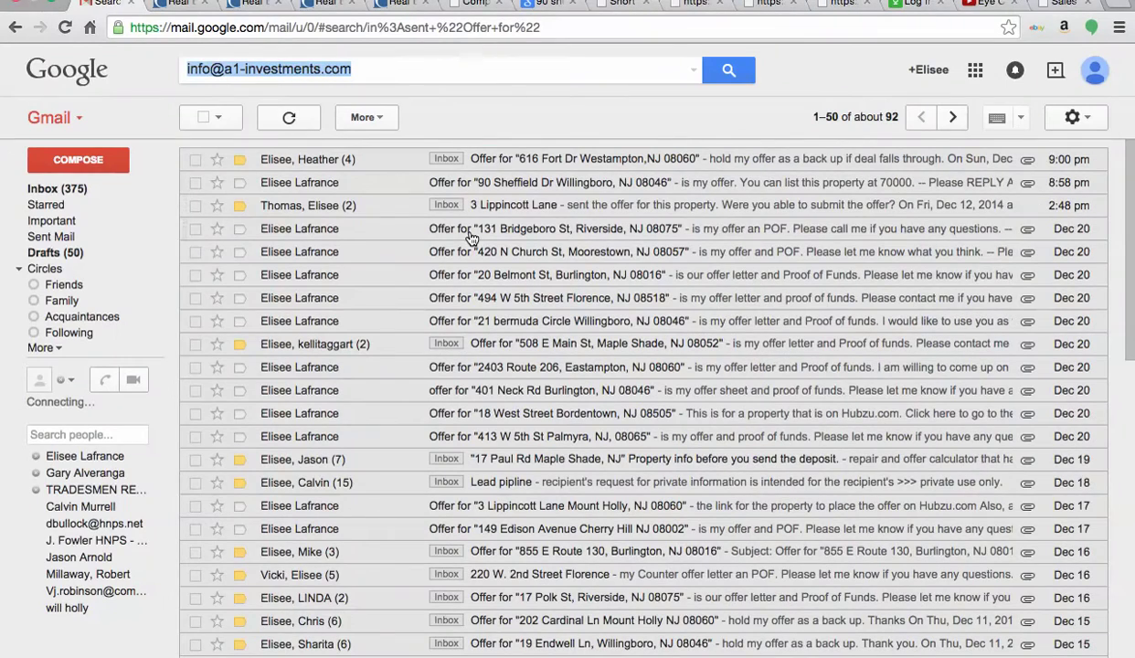
{"action": "left_click", "coordinate": [97, 161]}
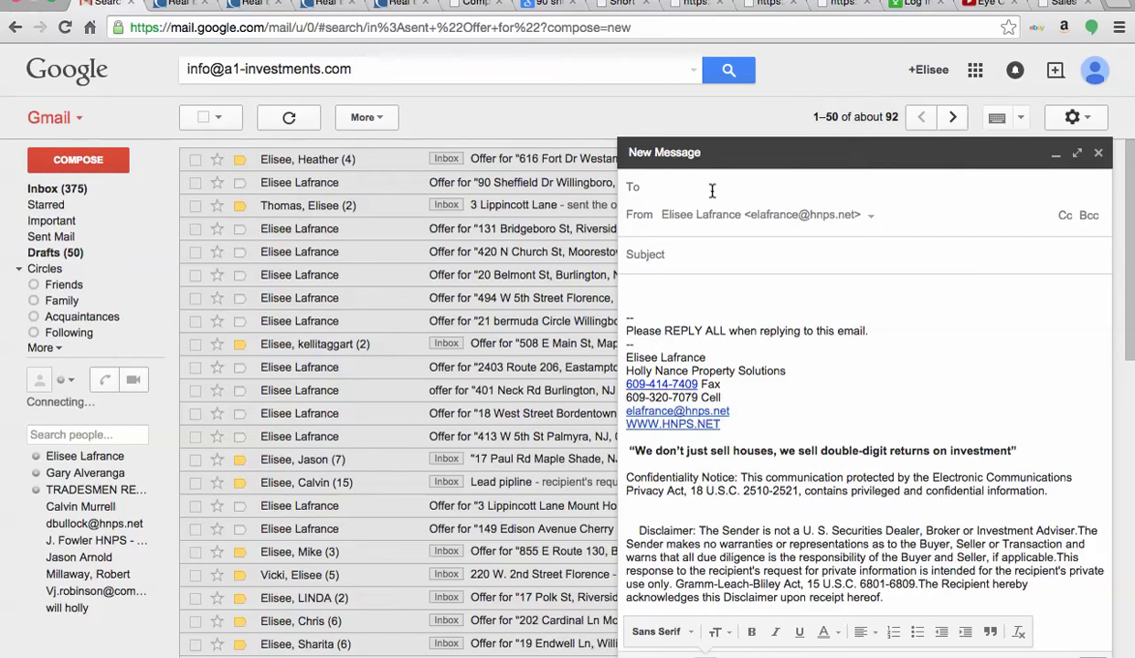
{"action": "key", "text": "super+Tab"}
{"action": "key", "text": "super+Tab"}
{"action": "key", "text": "super+Tab"}
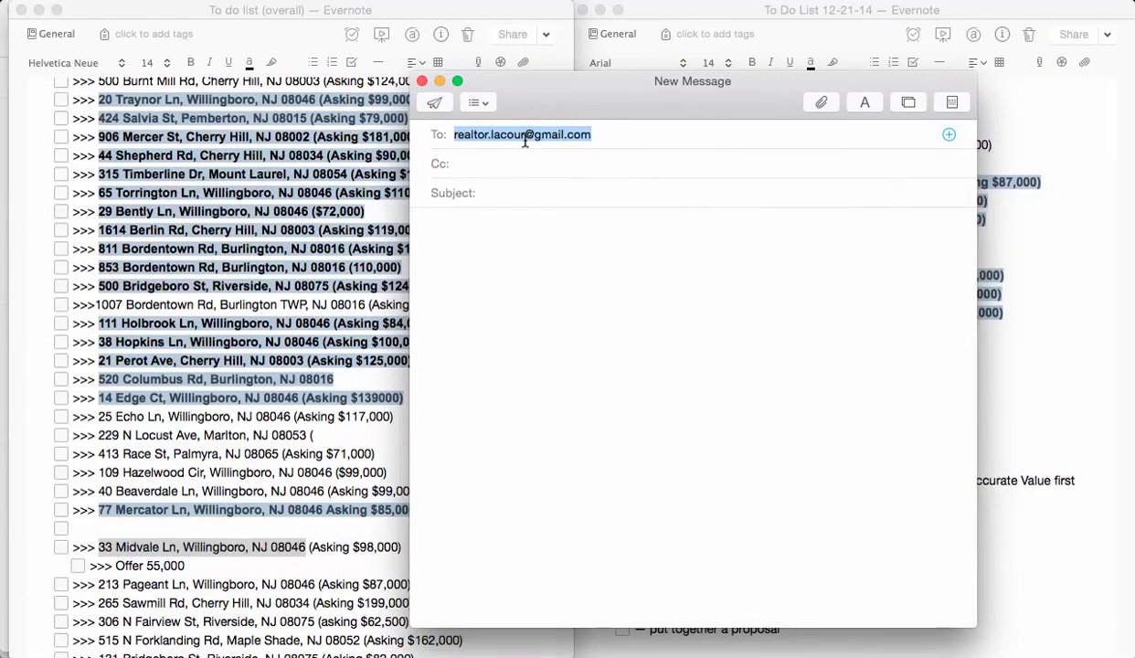
{"action": "key", "text": "super+Tab"}
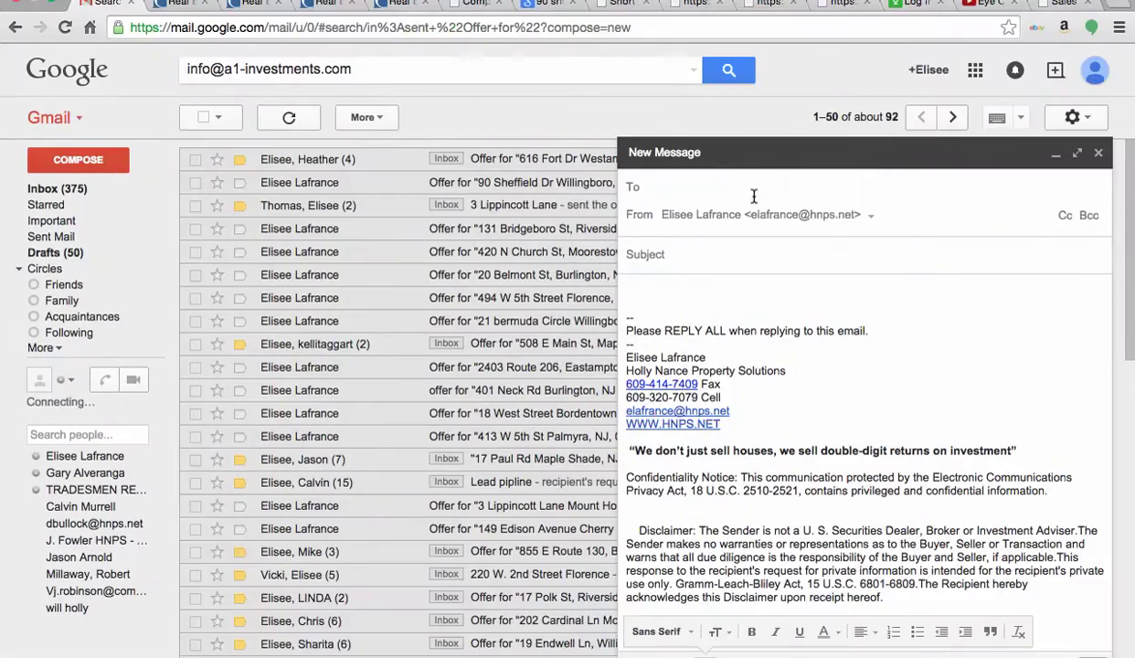
{"action": "key", "text": "super+v"}
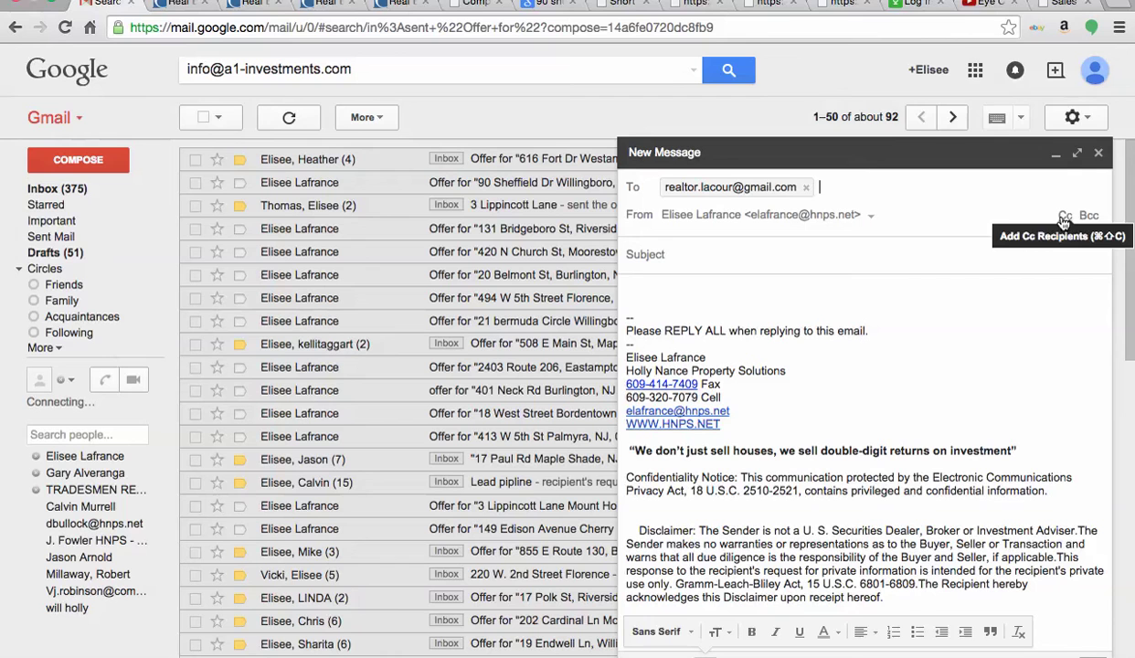
- Add two autocompleted contacts as Cc recipients and begin the subject with 'Offer for'
{"action": "left_click", "coordinate": [1063, 217]}
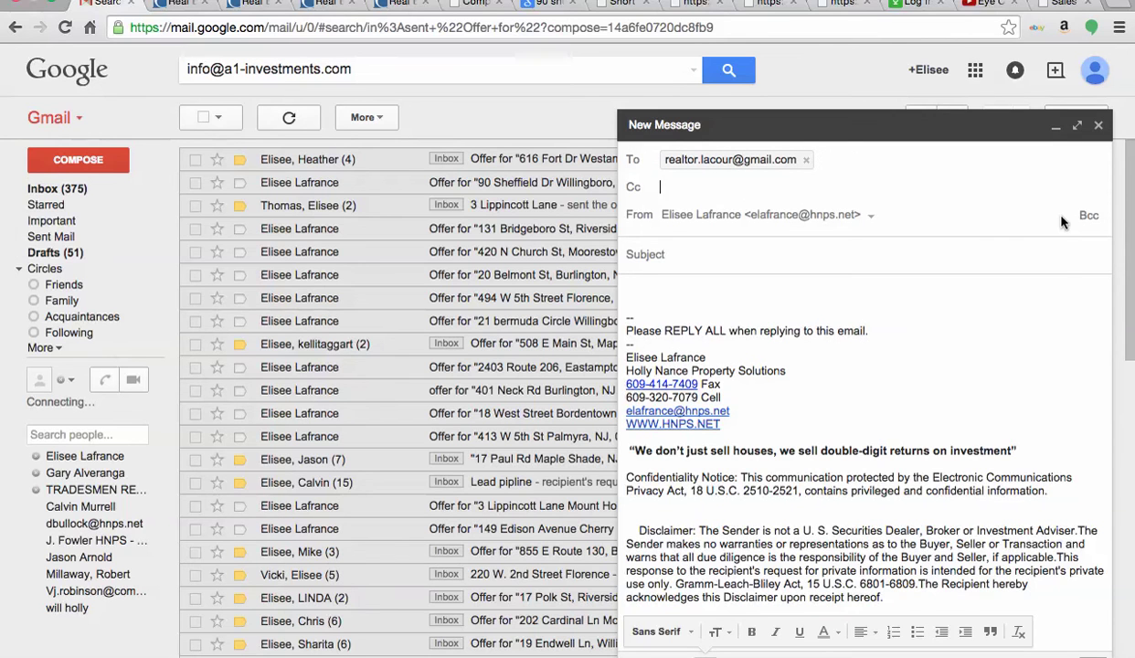
{"action": "type", "text": "j"}
{"action": "key", "text": "Return"}
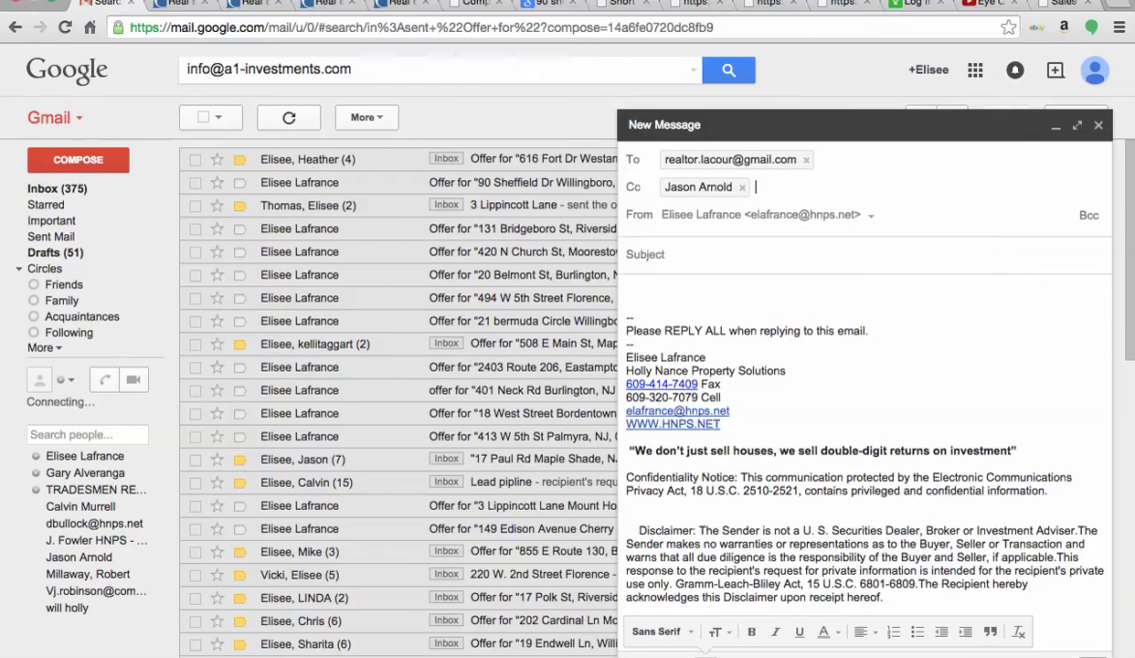
{"action": "key", "text": "BackSpace"}
{"action": "type", "text": "ja"}
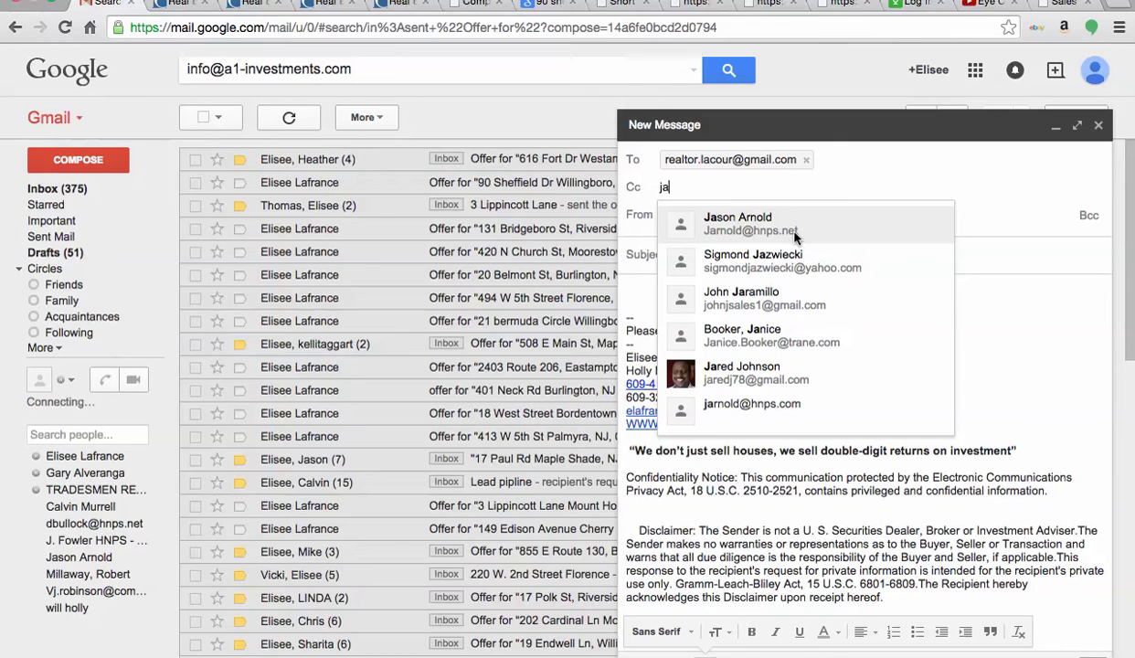
{"action": "left_click", "coordinate": [793, 228]}
{"action": "type", "text": "E"}
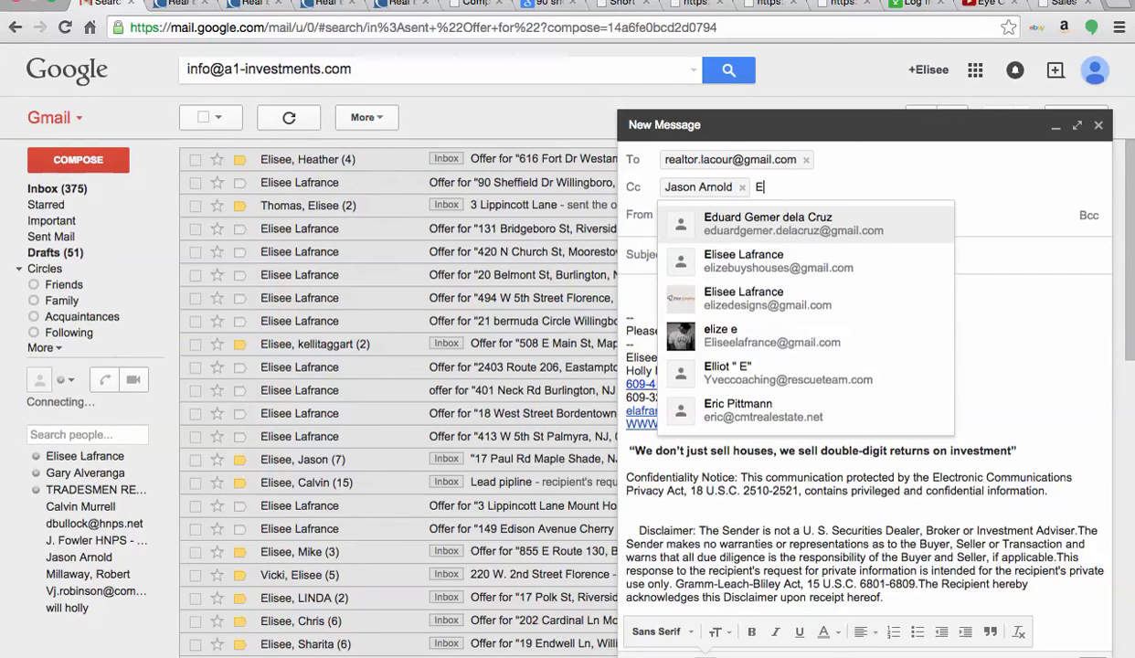
{"action": "type", "text": "l"}
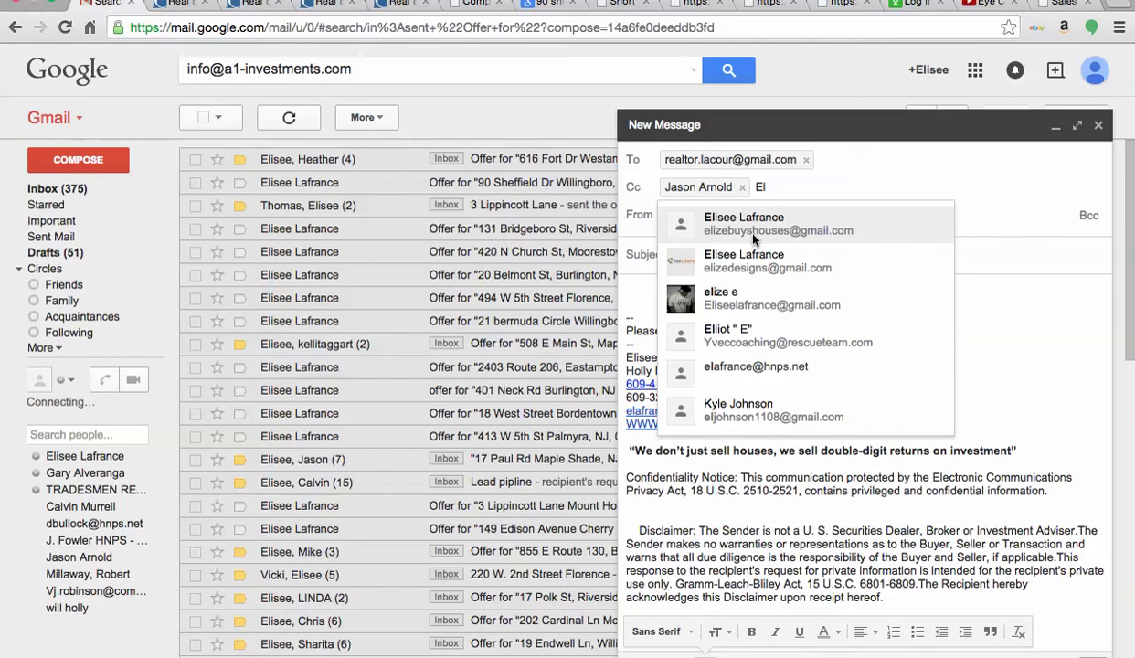
{"action": "left_click", "coordinate": [843, 235]}
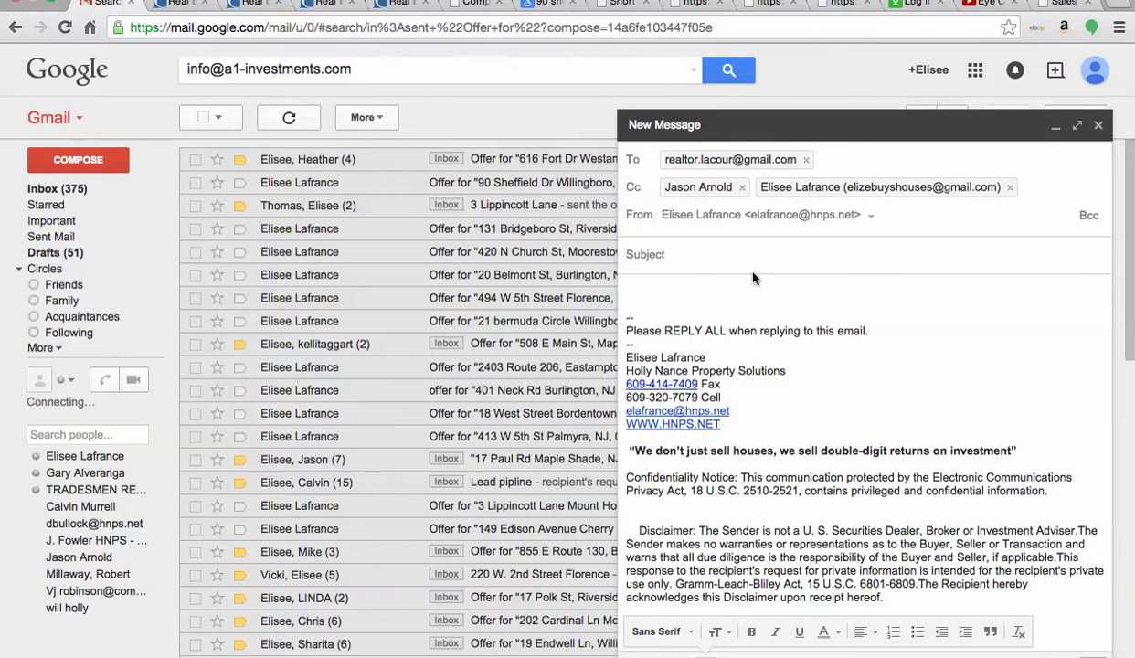
{"action": "left_click", "coordinate": [696, 260]}
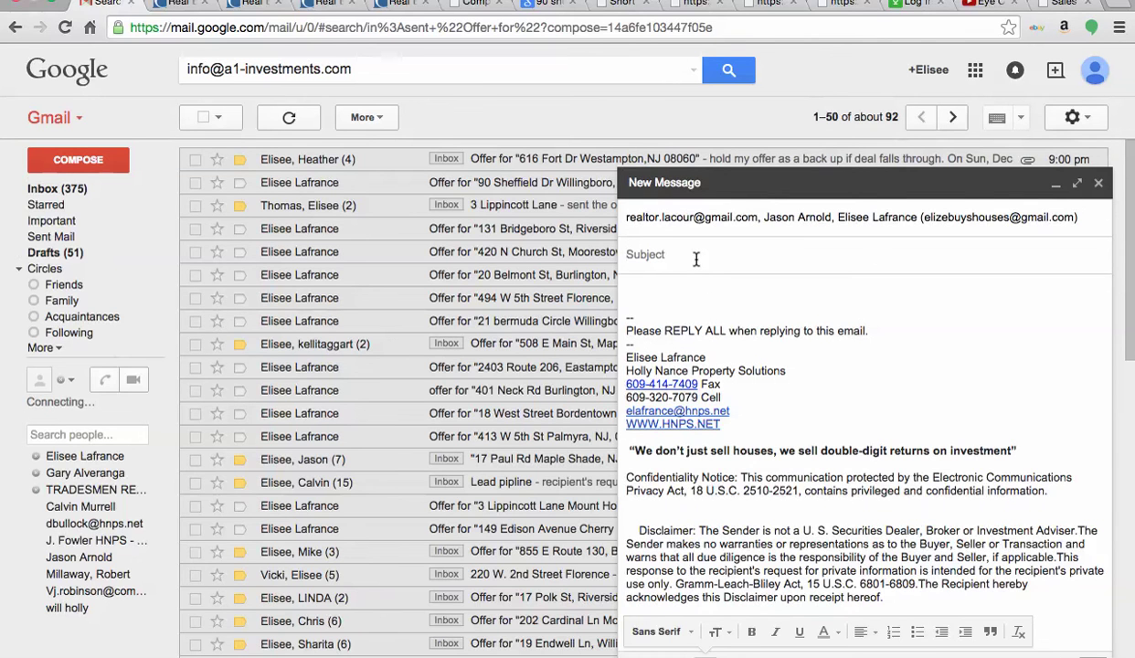
{"action": "type", "text": "Offer for"}
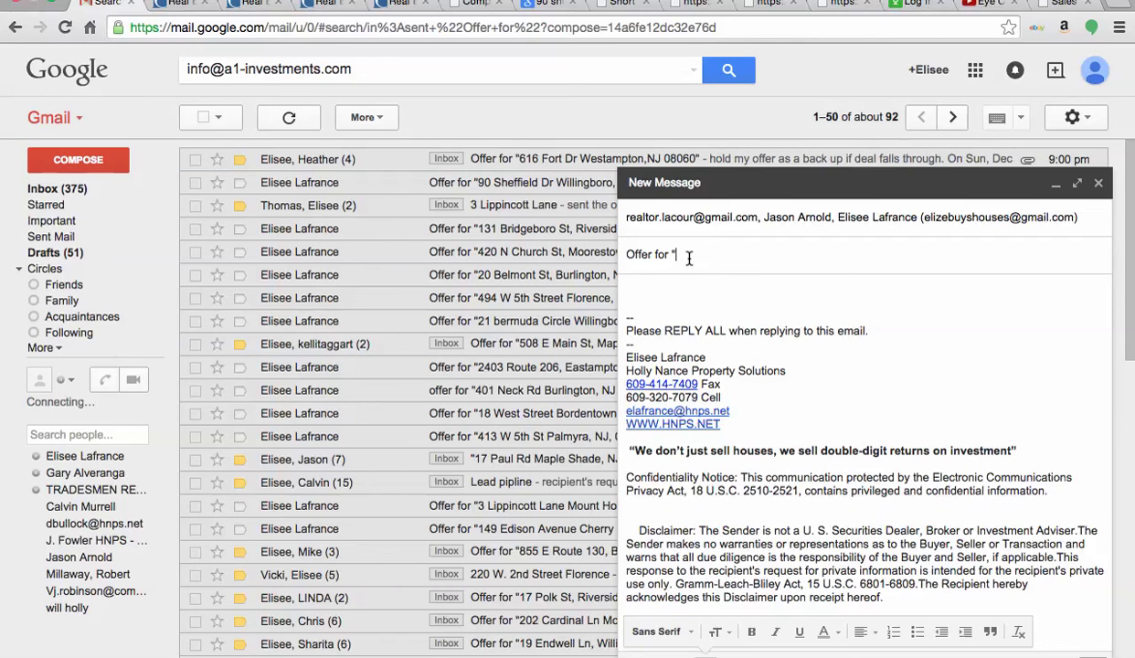
{"action": "key", "text": "super+Tab"}
{"action": "key", "text": "Tab"}
{"action": "key", "text": "Tab"}
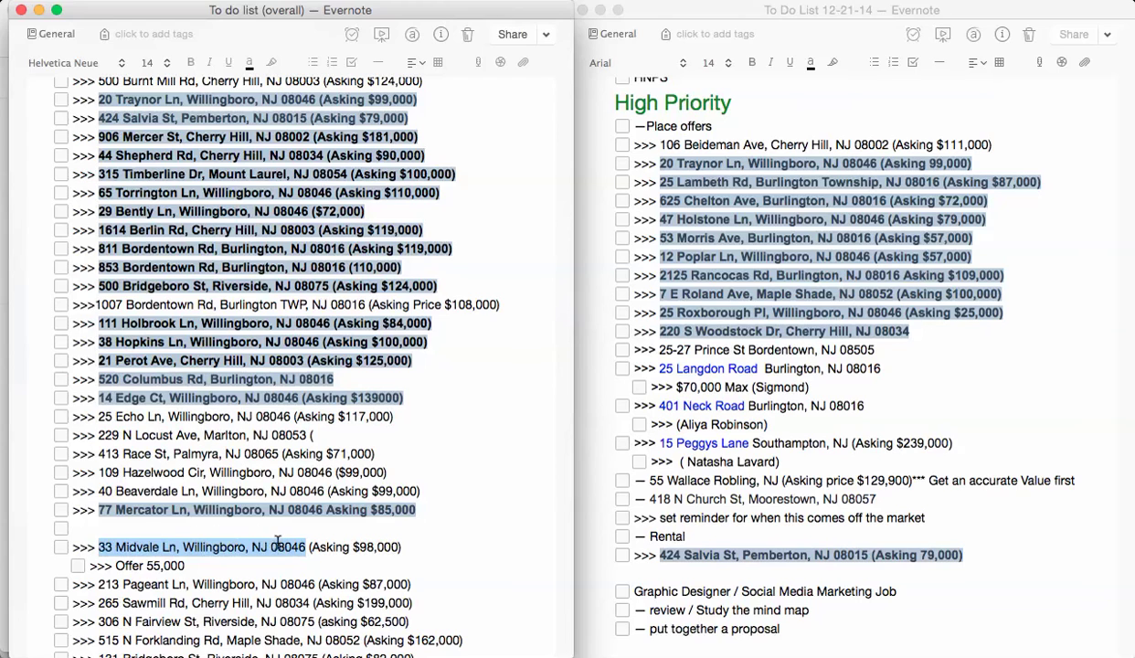
{"action": "key", "text": "super+c"}
{"action": "key", "text": "super+Tab"}
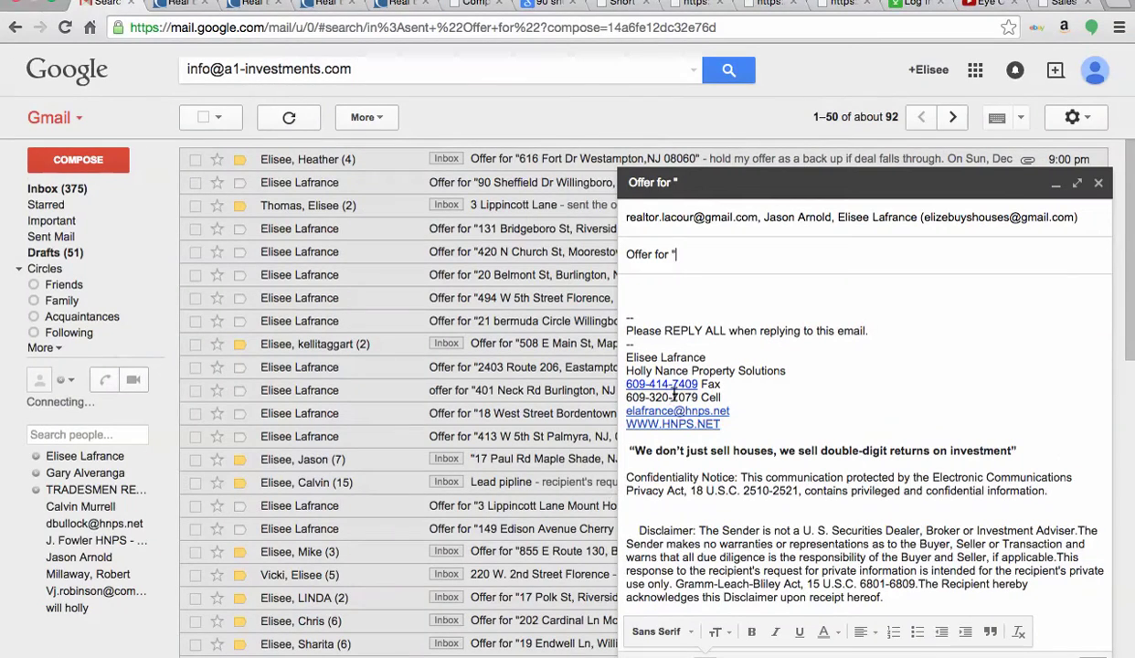
{"action": "key", "text": "super+v"}
{"action": "type", "text": "\""}
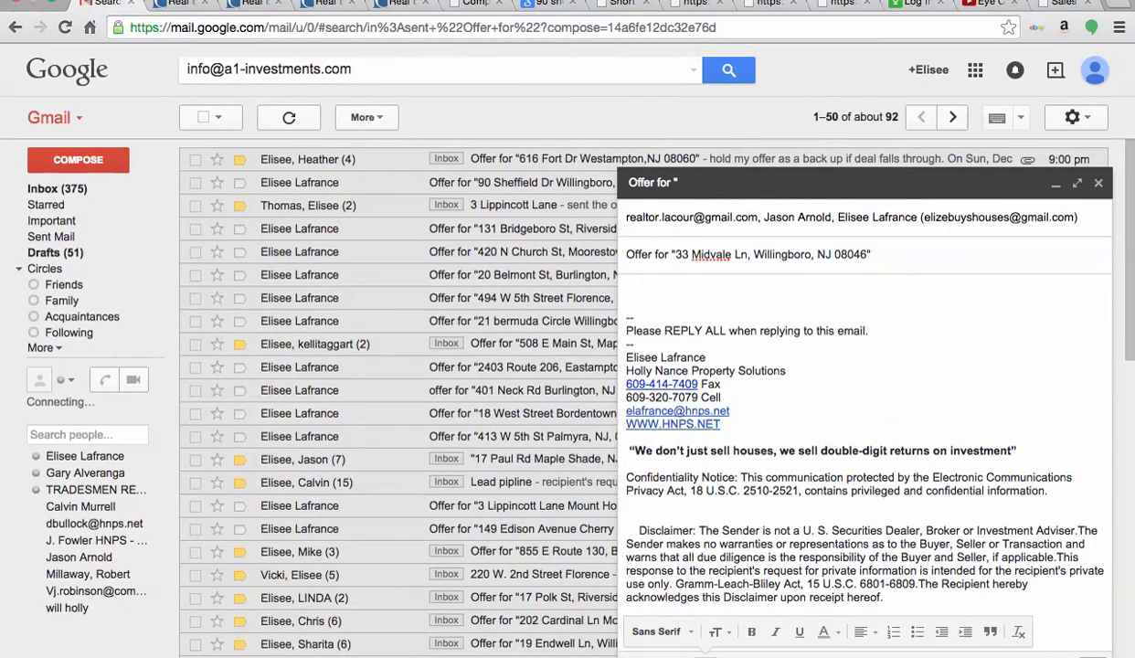
- Start the body with 'Hi' followed by the agent's name copied from TREND
{"action": "left_click", "coordinate": [693, 286]}
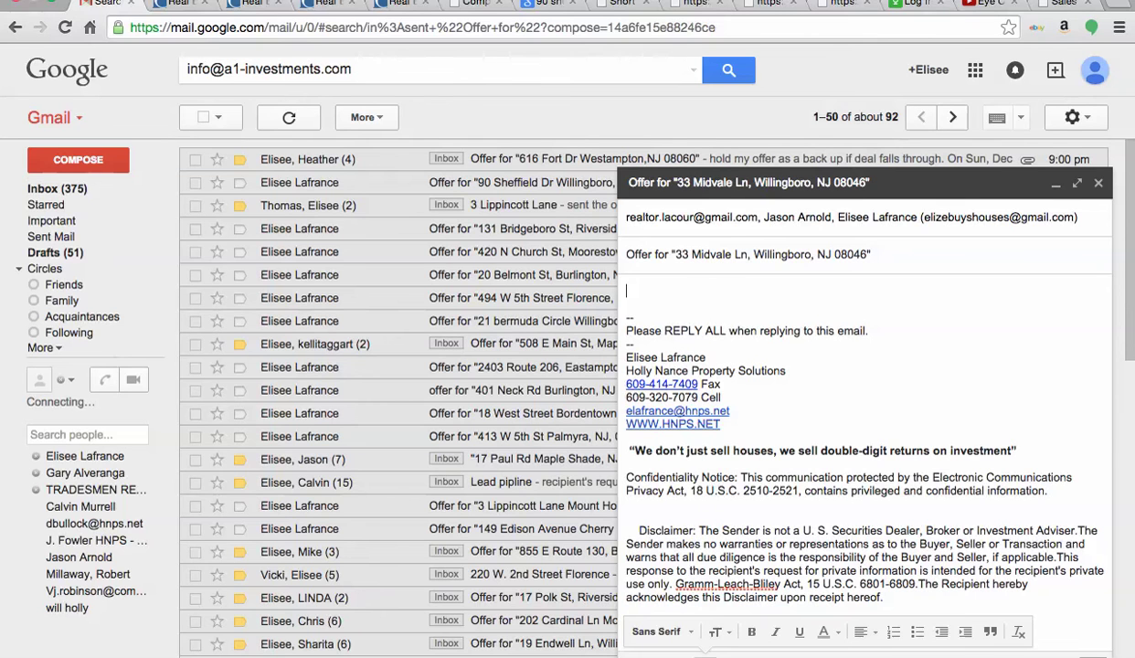
{"action": "type", "text": "Hi"}
{"action": "key", "text": "super+Tab"}
{"action": "key", "text": "super+Tab"}
{"action": "key", "text": "super+Tab"}
{"action": "key", "text": "super+Tab"}
{"action": "key", "text": "super+Tab"}
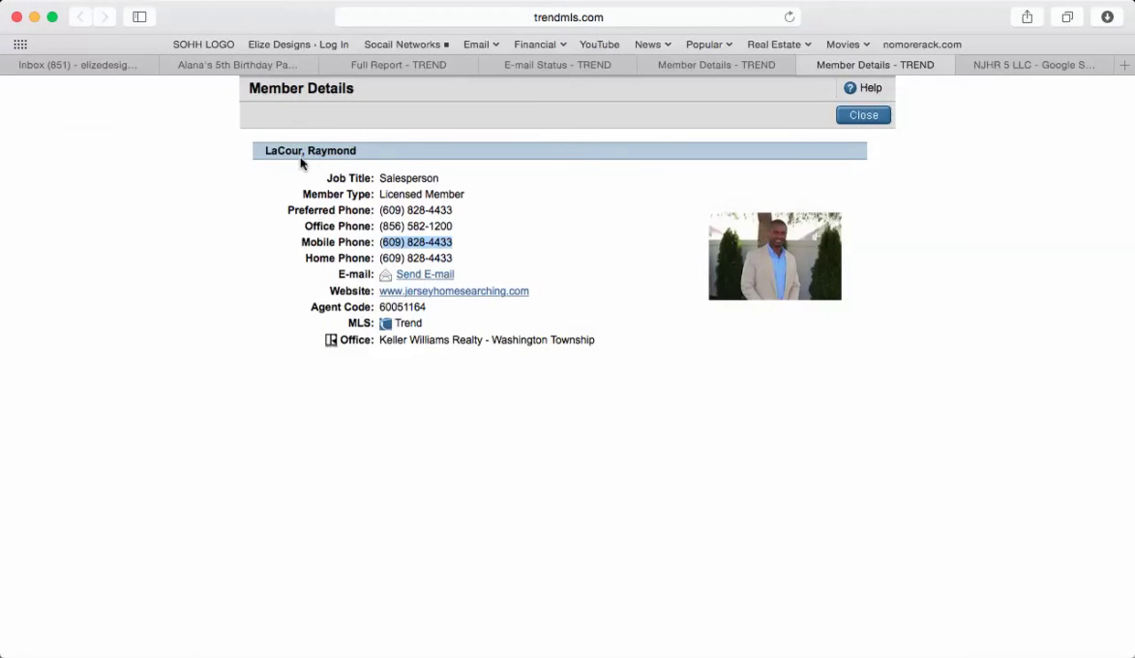
{"action": "left_click", "coordinate": [331, 151]}
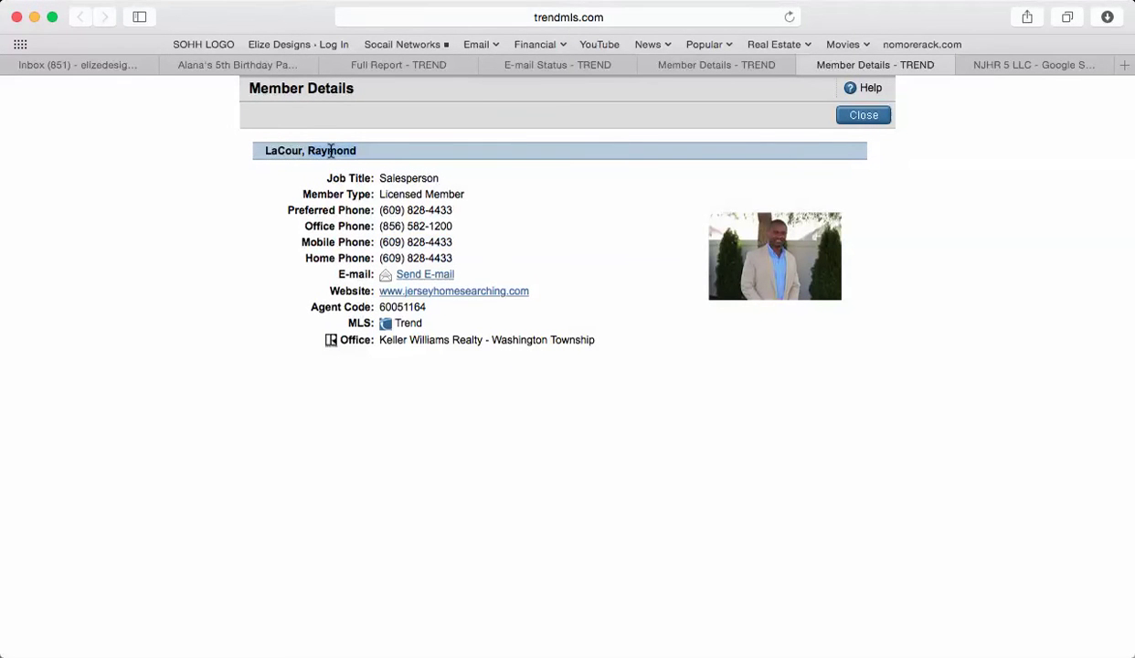
{"action": "key", "text": "super+Tab"}
{"action": "key", "text": "super+v"}
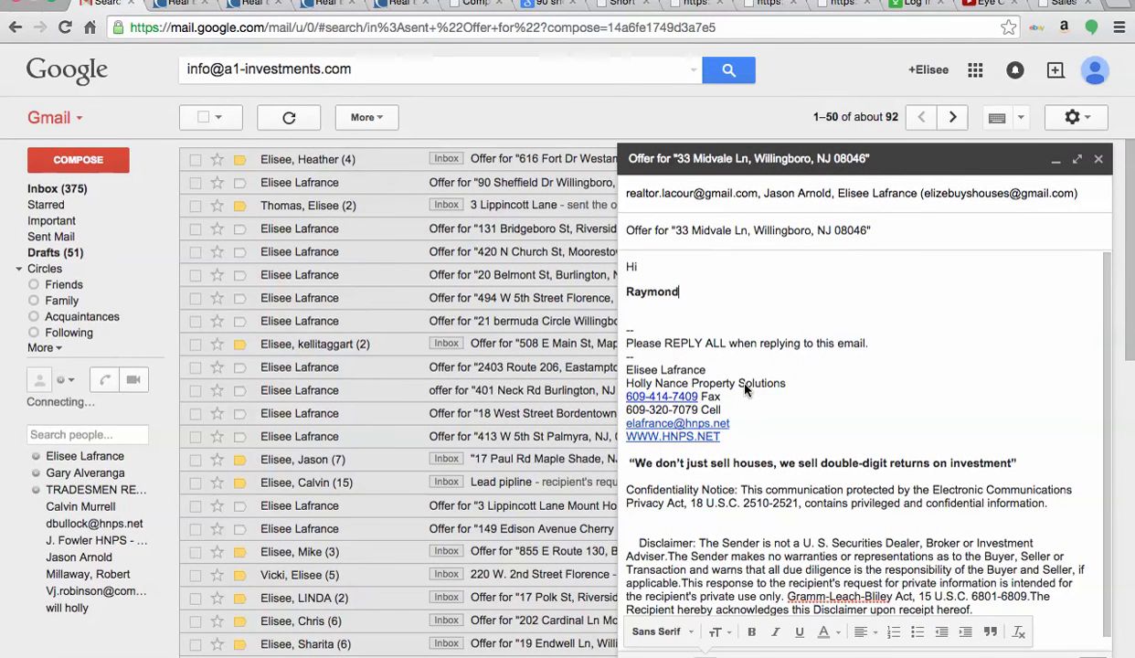
- Finish the greeting with a comma and write 'Attached is my offer and proof of funds. Please contact me if you have any questions'
{"action": "key", "text": "Home"}
{"action": "key", "text": "BackSpace"}
{"action": "key", "text": "BackSpace"}
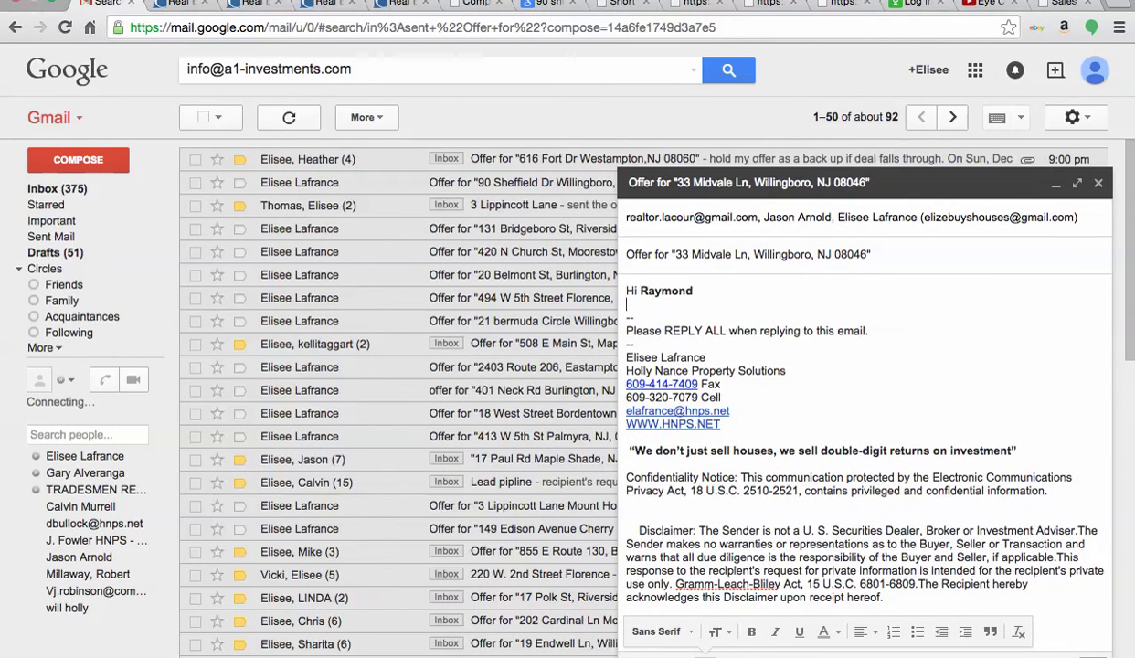
{"action": "type", "text": ","}
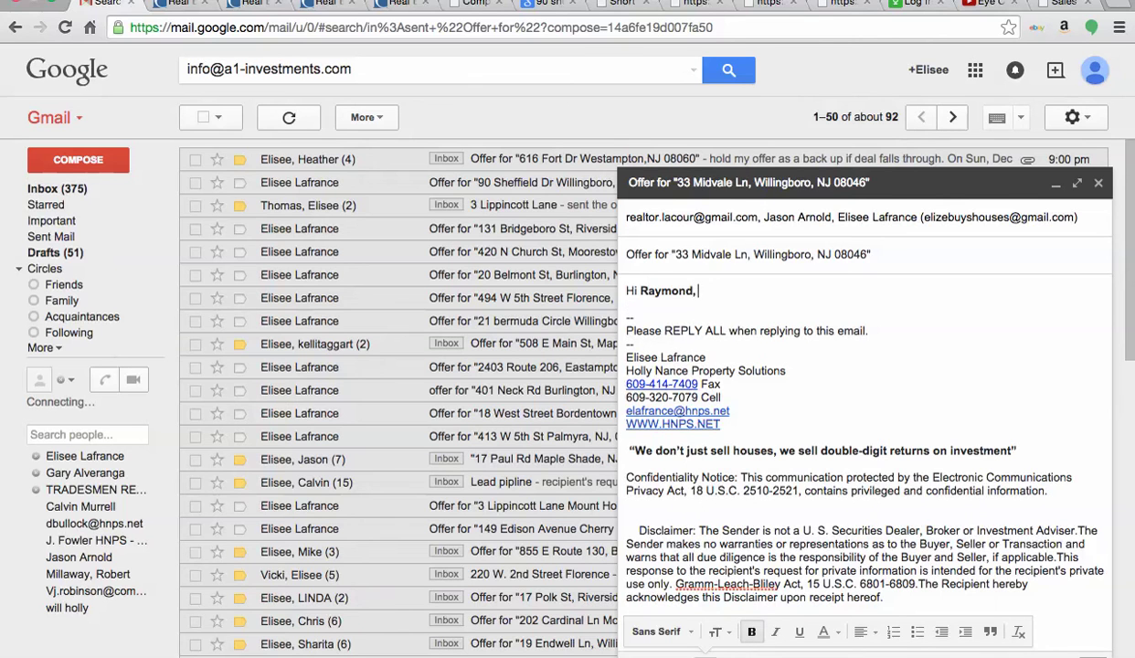
{"action": "key", "text": "Return"}
{"action": "key", "text": "Return"}
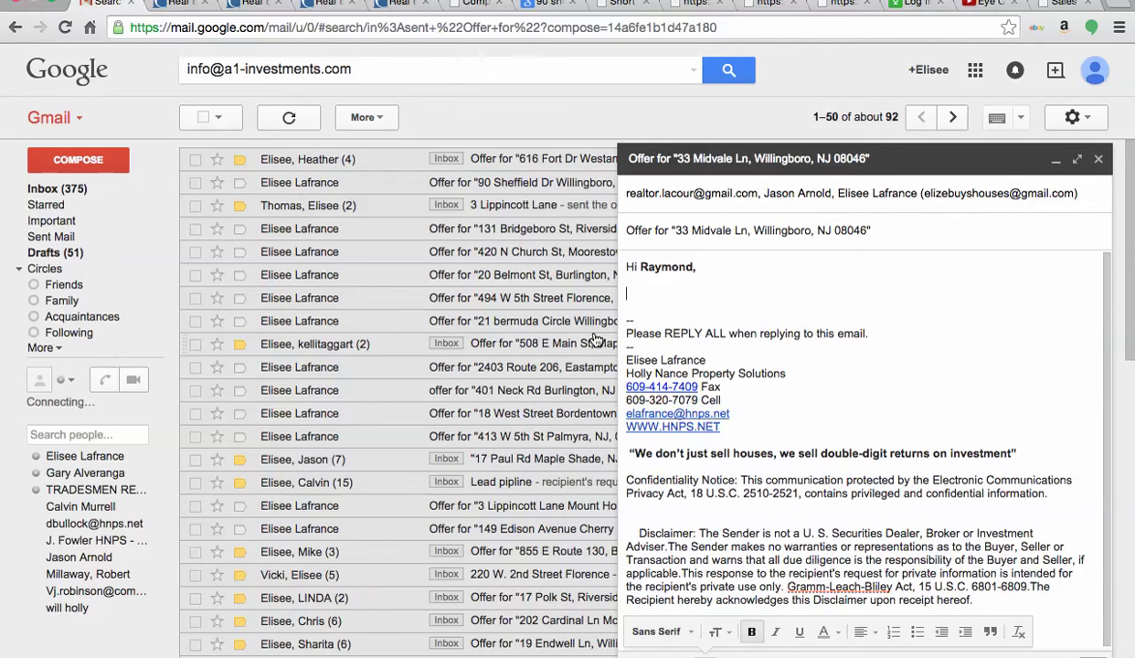
{"action": "type", "text": "Attached is my"}
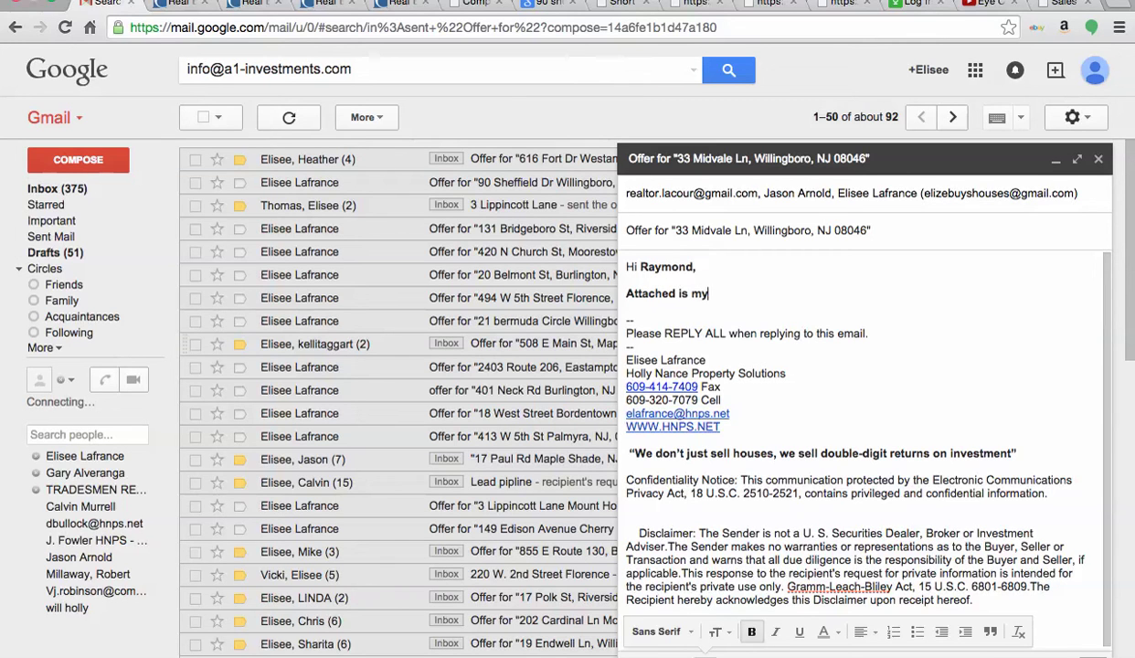
{"action": "type", "text": " offer and proof of fu"}
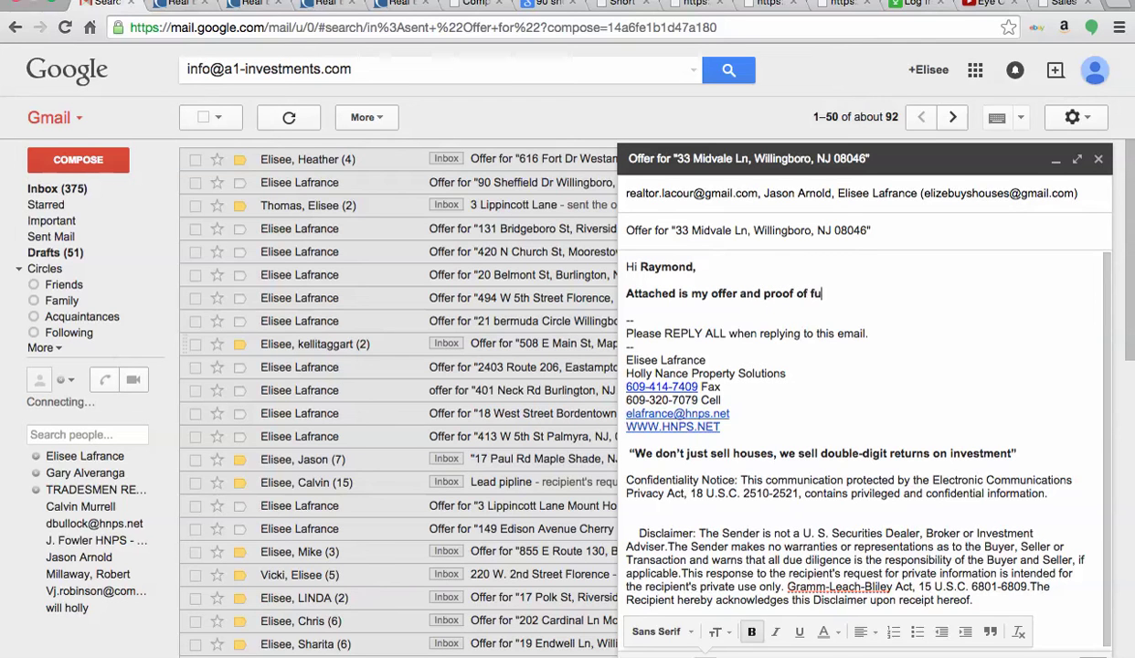
{"action": "type", "text": "nds.  Please contact "}
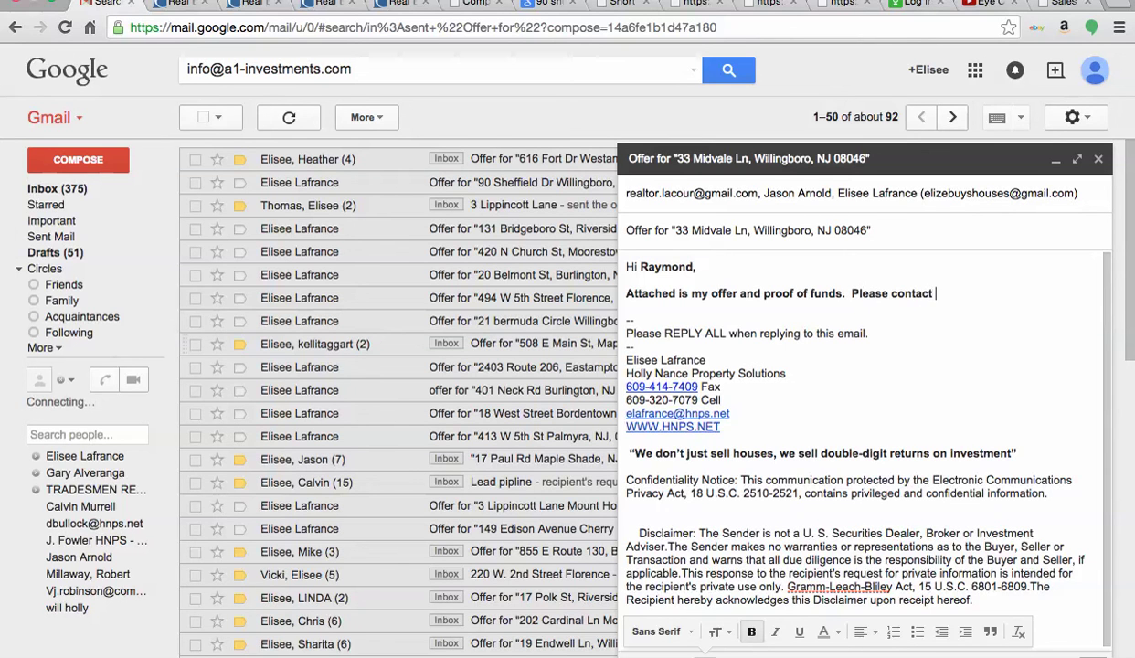
{"action": "type", "text": "me if you have any q"}
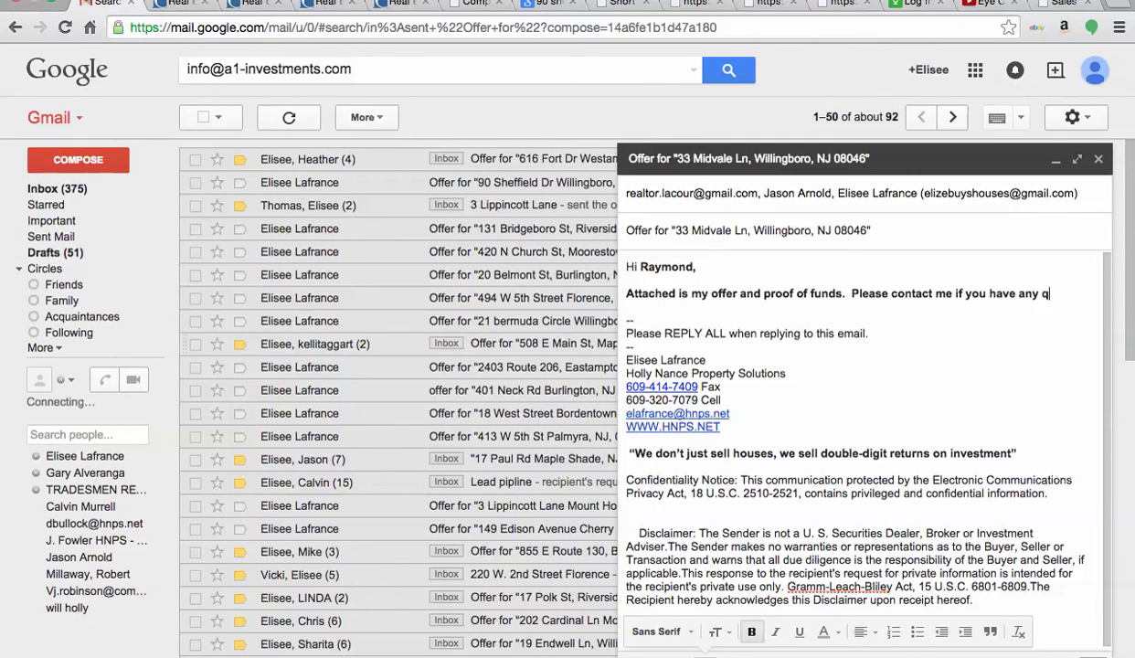
{"action": "type", "text": "uestions."}
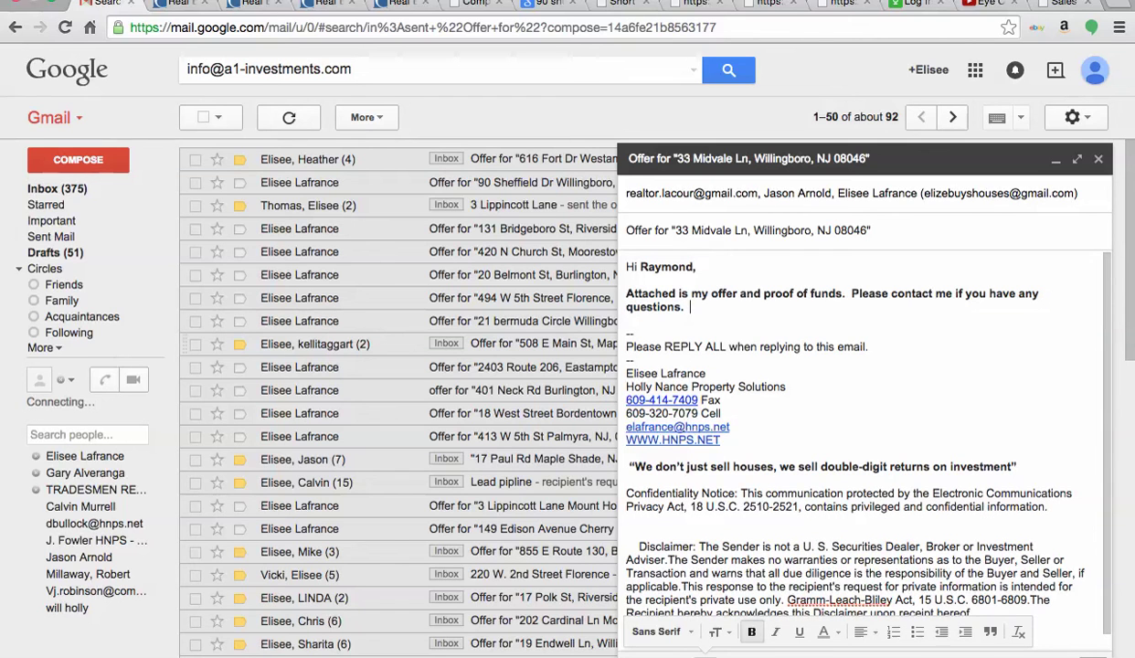
- Place the insertion point at the end of the signature block
{"action": "left_click", "coordinate": [778, 403]}
{"action": "left_click", "coordinate": [724, 425]}
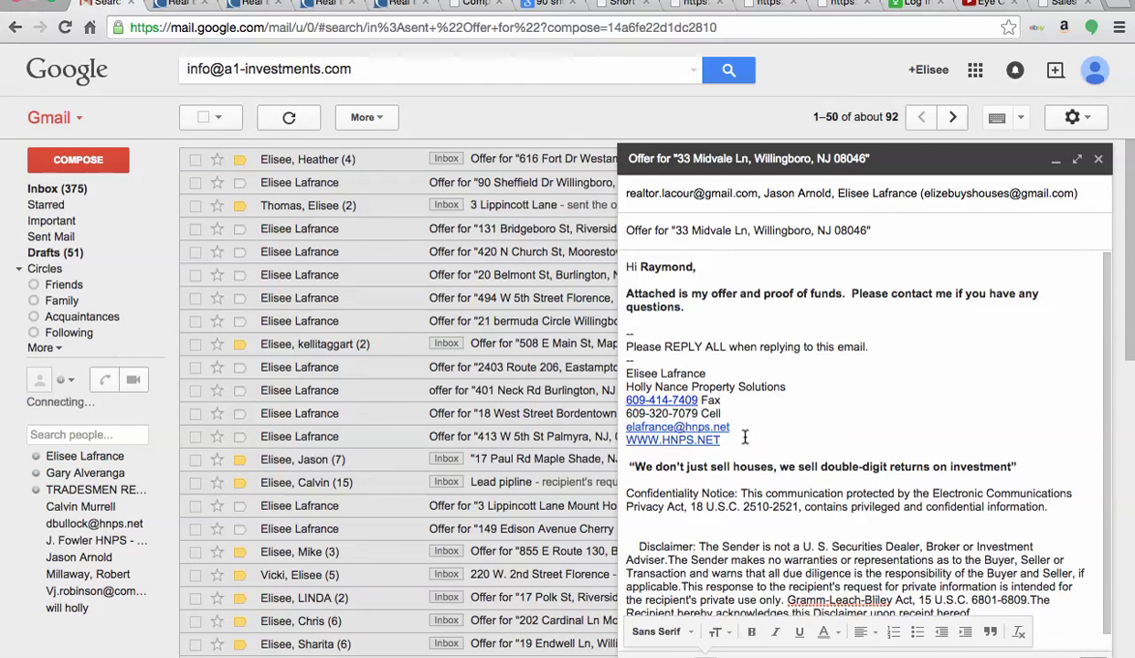
{"action": "left_click_drag", "start_coordinate": [722, 441], "coordinate": [629, 349]}
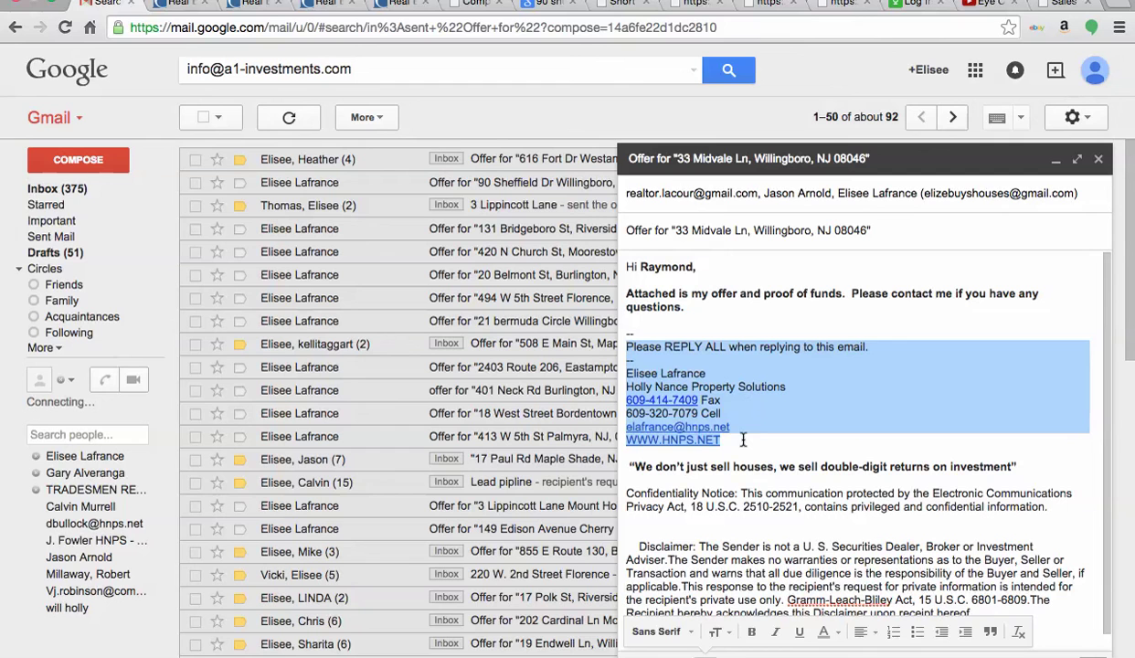
{"action": "left_click", "coordinate": [754, 440]}
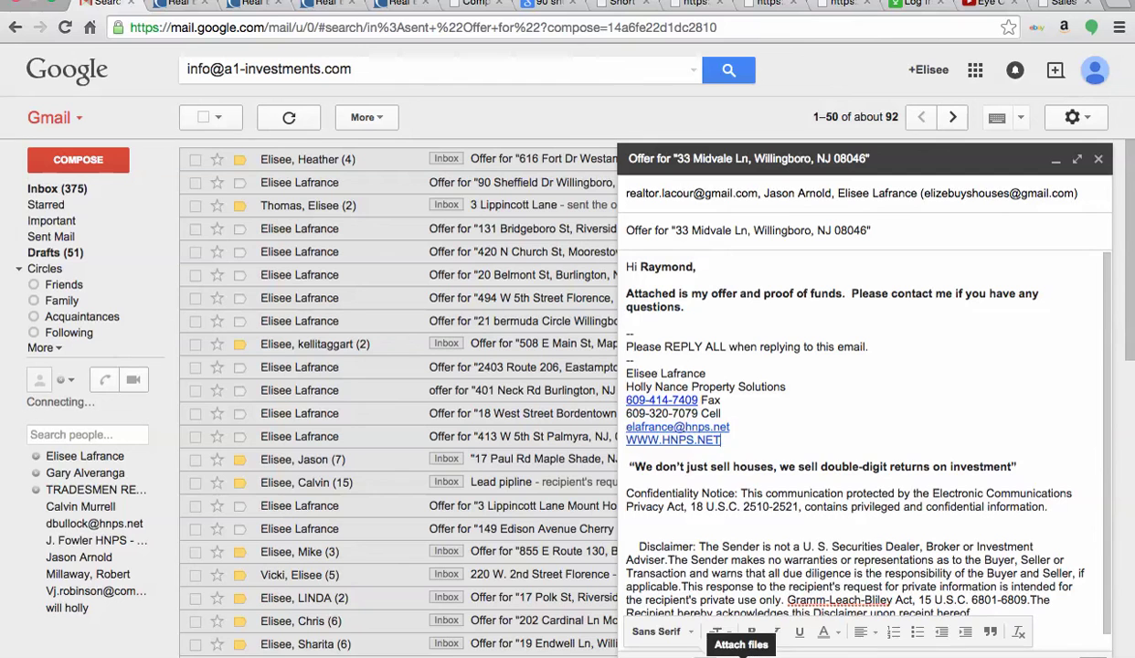
{"action": "left_click", "coordinate": [721, 440]}
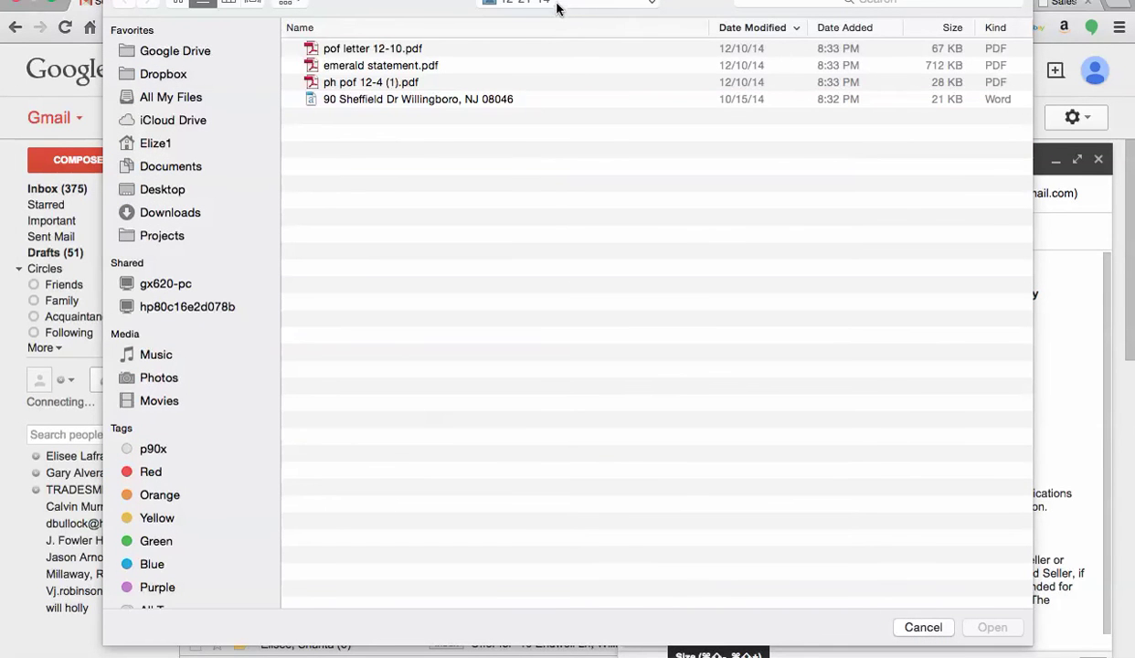
{"action": "left_click", "coordinate": [554, 6]}
{"action": "left_click", "coordinate": [555, 35]}
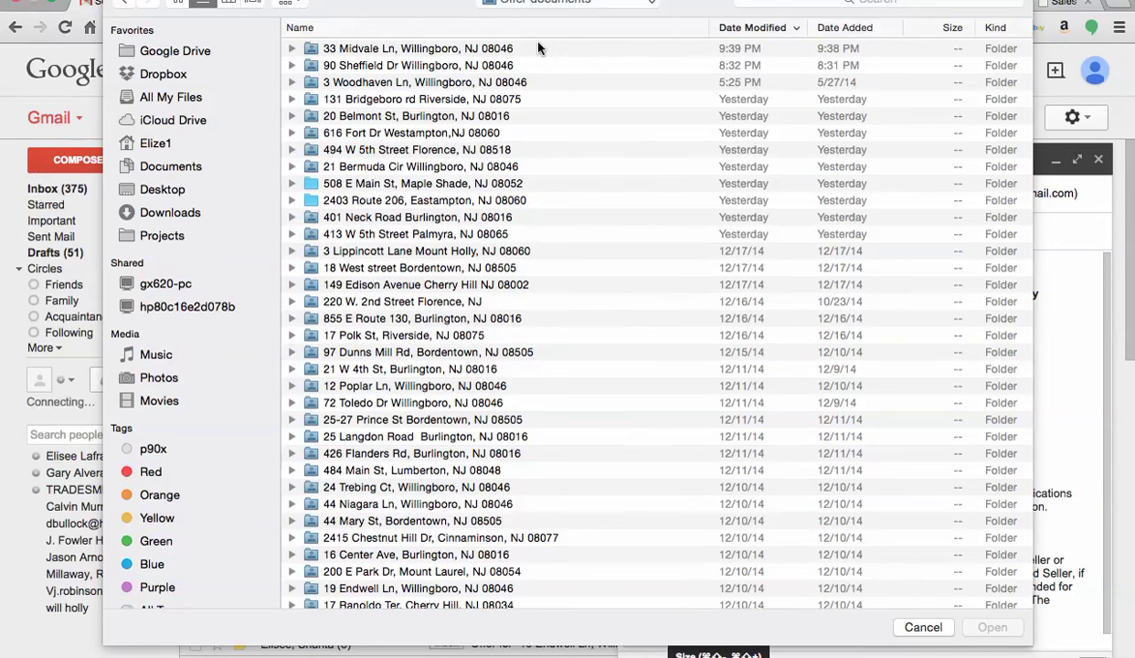
{"action": "double_click", "coordinate": [539, 47]}
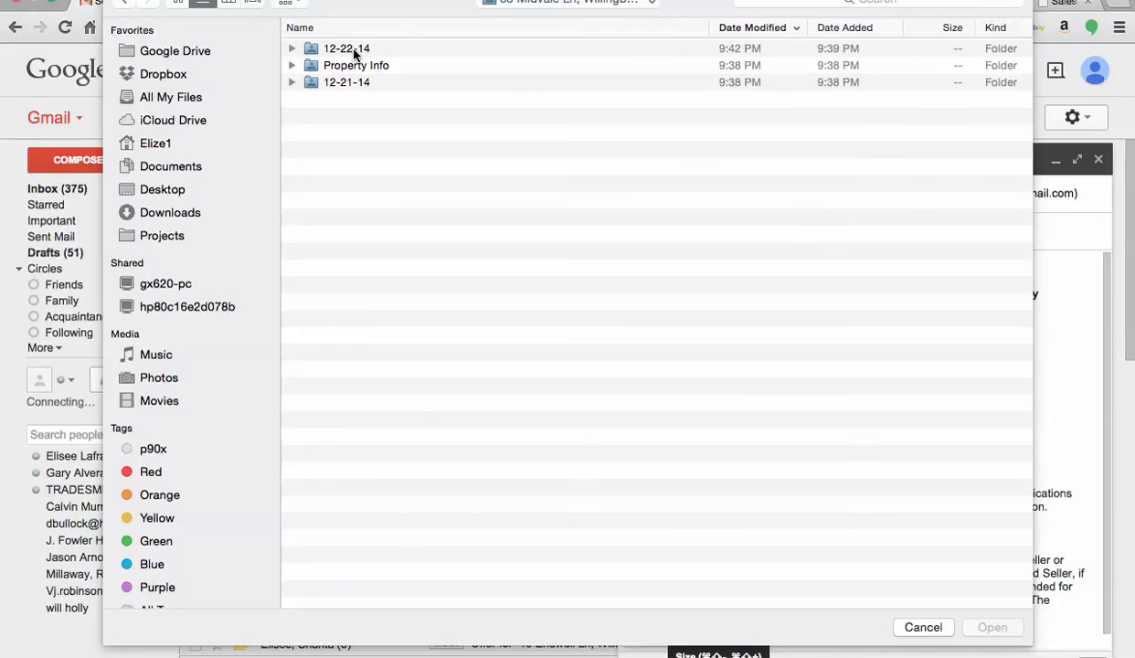
{"action": "double_click", "coordinate": [352, 51]}
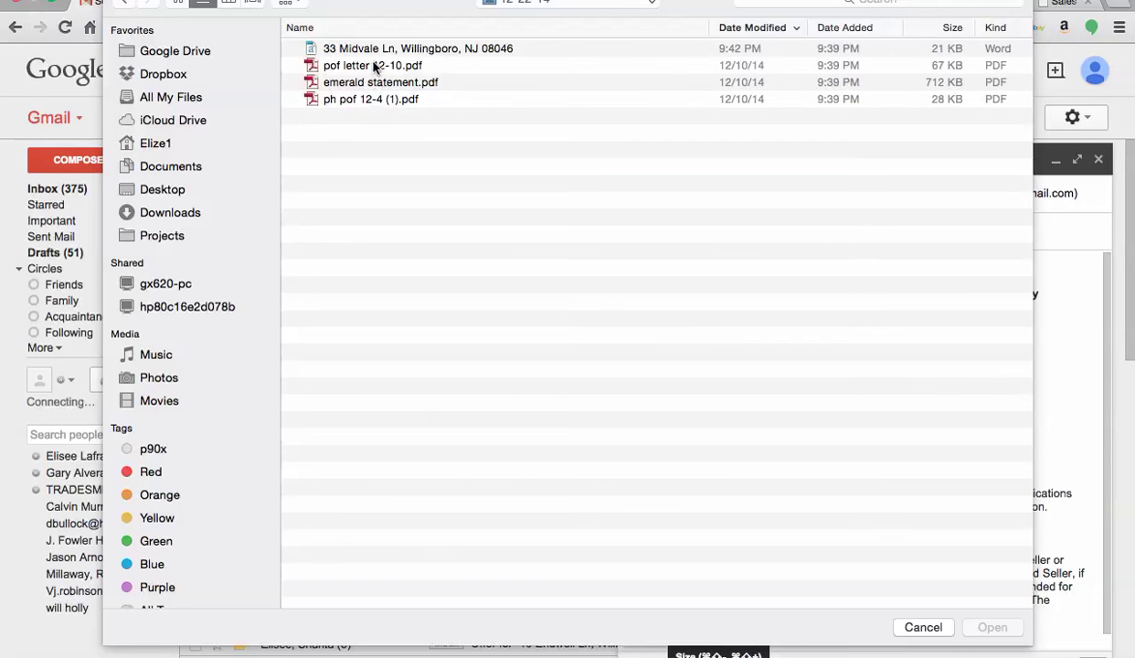
- Select the .docx offer letter and the three proof-of-funds PDFs and attach them
{"action": "left_click", "coordinate": [361, 99]}
{"action": "left_click", "coordinate": [358, 84]}
{"action": "left_click", "coordinate": [359, 68]}
{"action": "left_click", "coordinate": [364, 101]}
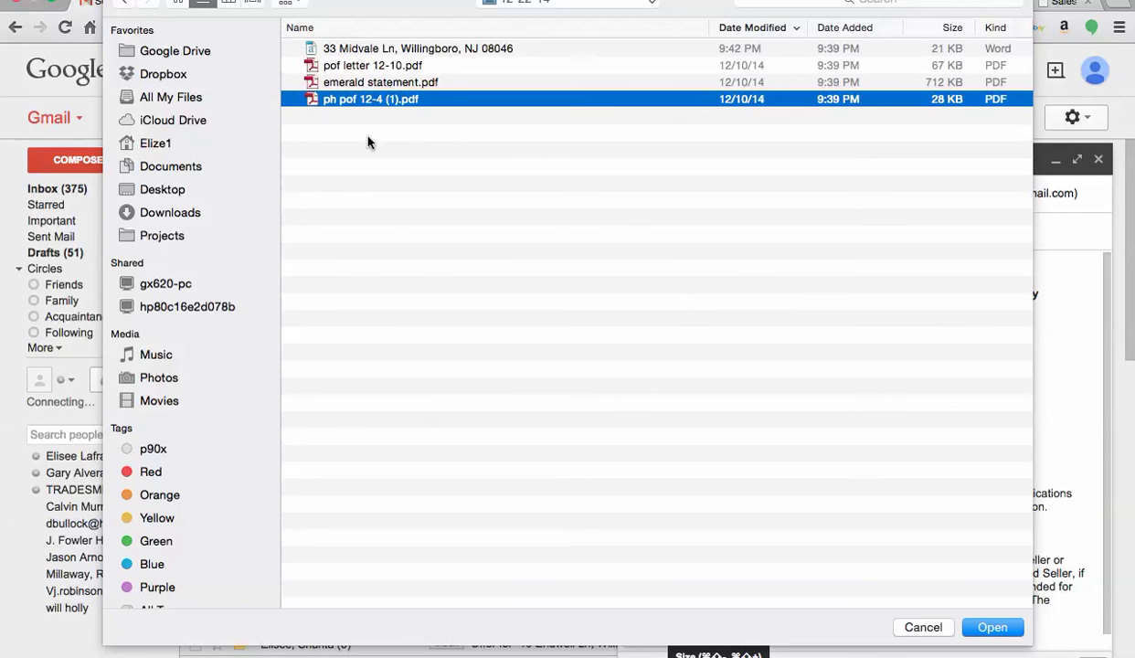
{"action": "left_click", "coordinate": [369, 142]}
{"action": "left_click_drag", "start_coordinate": [361, 139], "coordinate": [363, 46]}
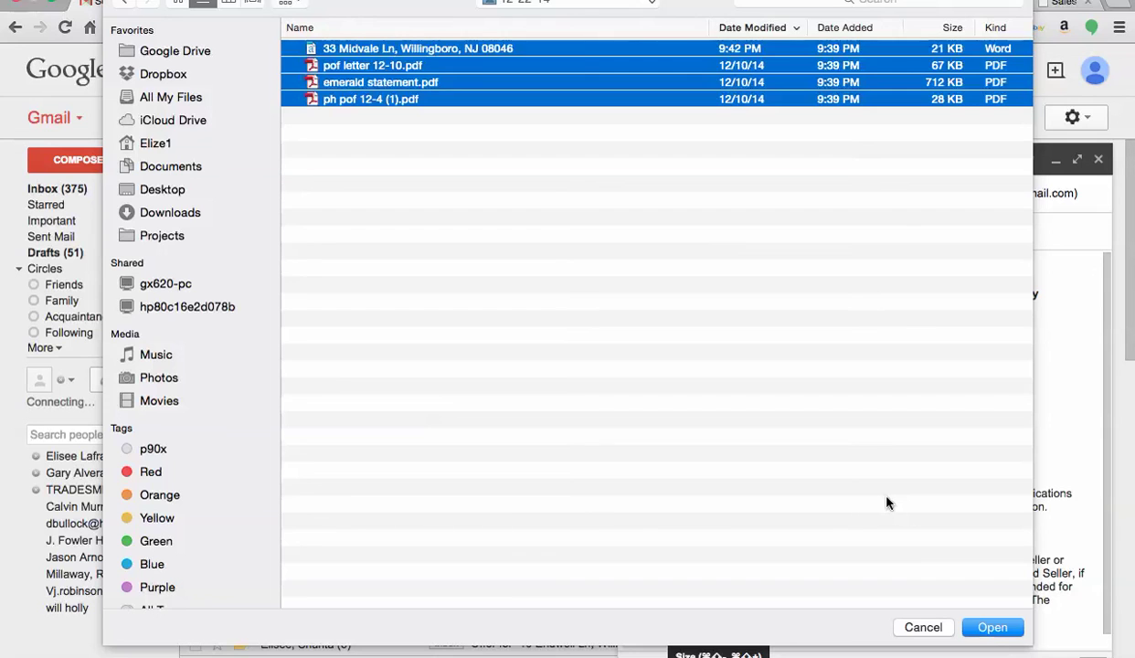
{"action": "left_click", "coordinate": [992, 627]}
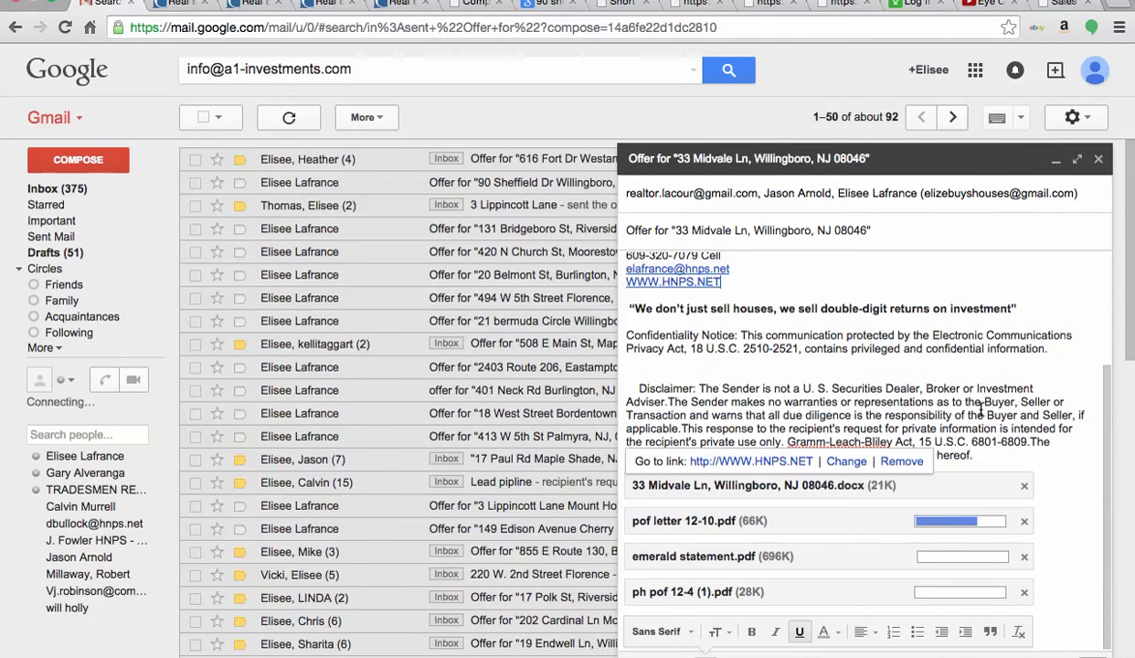
- Scroll the draft body back to the top to review the message
{"action": "scroll", "coordinate": [980, 408], "scroll_direction": "up", "scroll_amount": 3}
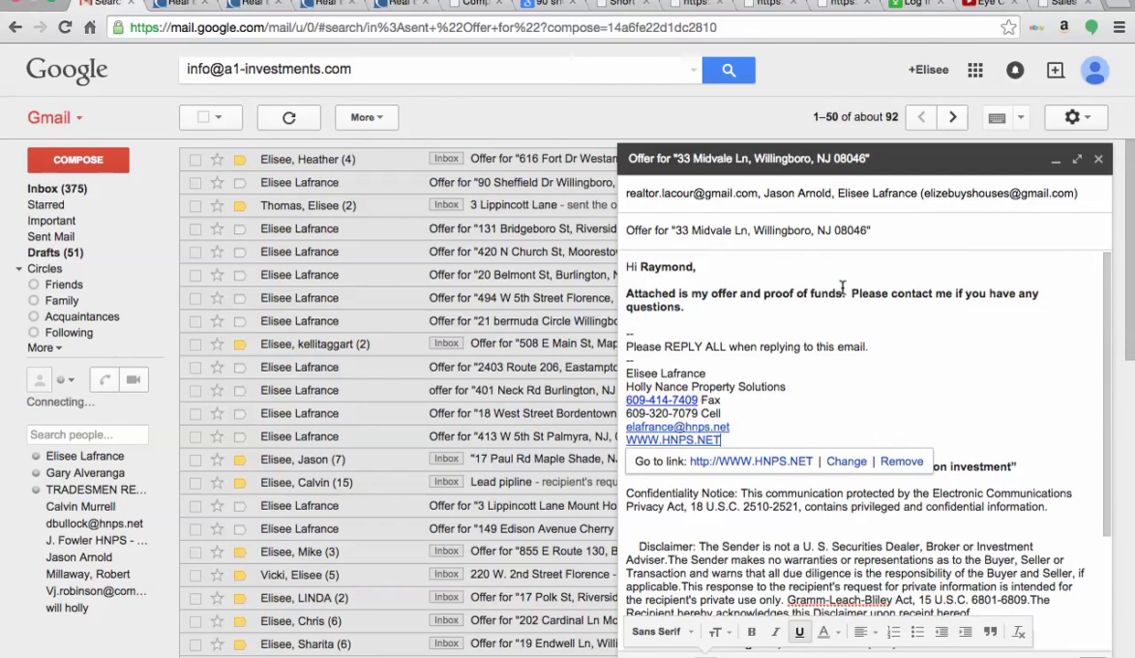